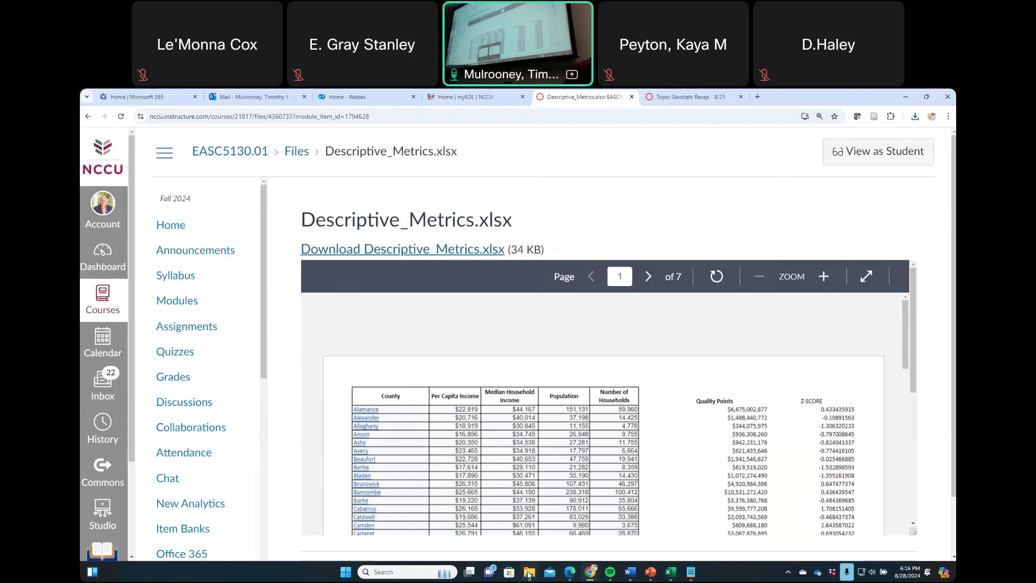
Step: Check the Downloads folder for the Descriptive_Metrics workbook, close it, and put the Software folder window away
{"action": "mouse_move", "coordinate": [529, 573]}
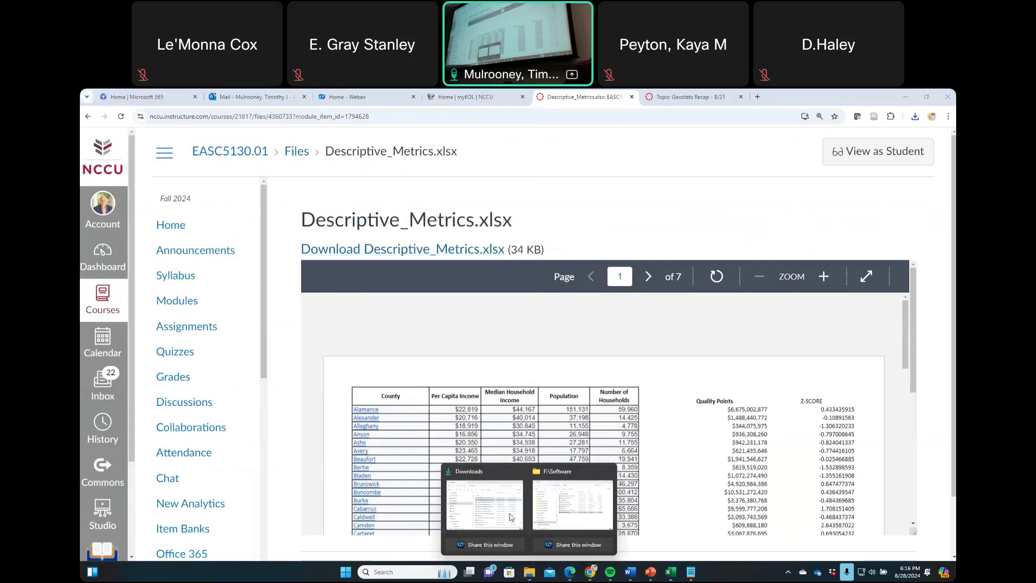
{"action": "left_click", "coordinate": [564, 467]}
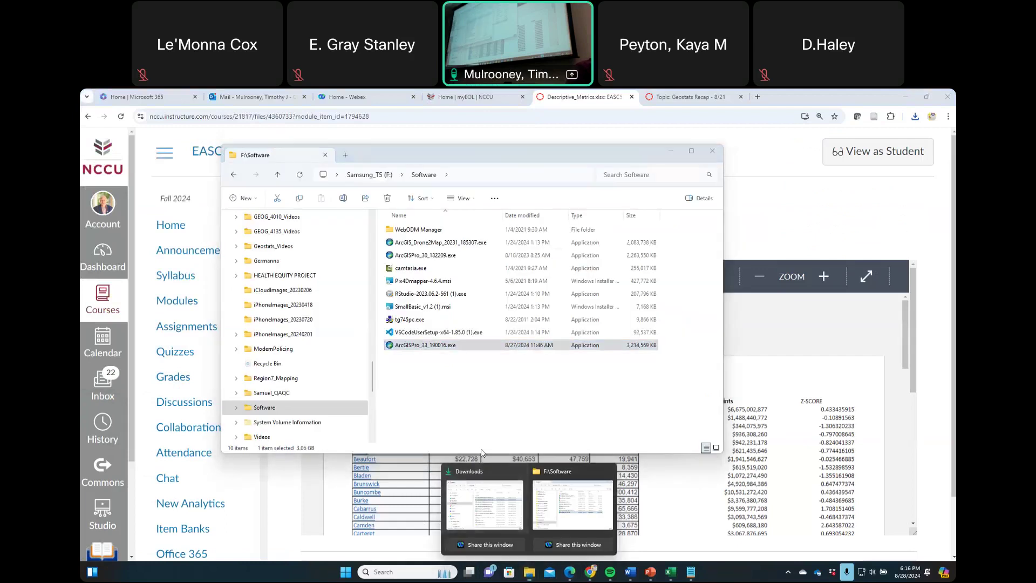
{"action": "left_click", "coordinate": [484, 491]}
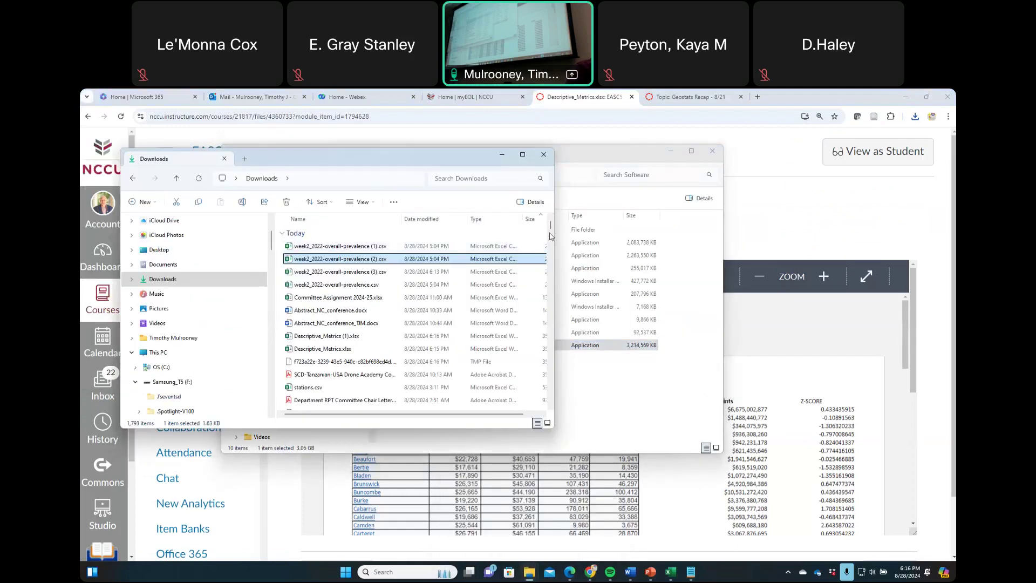
{"action": "scroll", "coordinate": [551, 226], "scroll_direction": "down", "scroll_amount": 3}
{"action": "scroll", "coordinate": [554, 214], "scroll_direction": "up", "scroll_amount": 3}
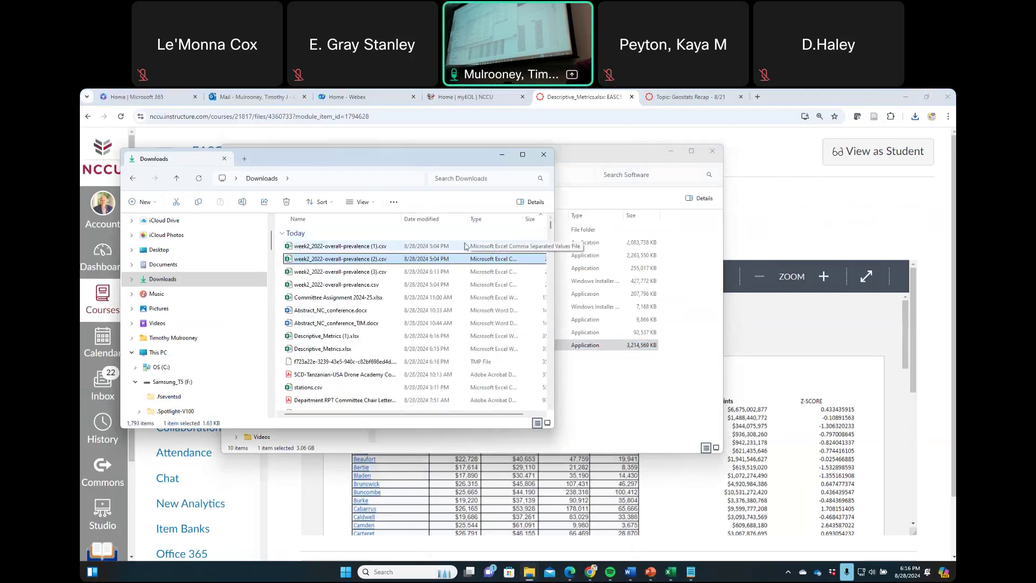
{"action": "left_click", "coordinate": [544, 155]}
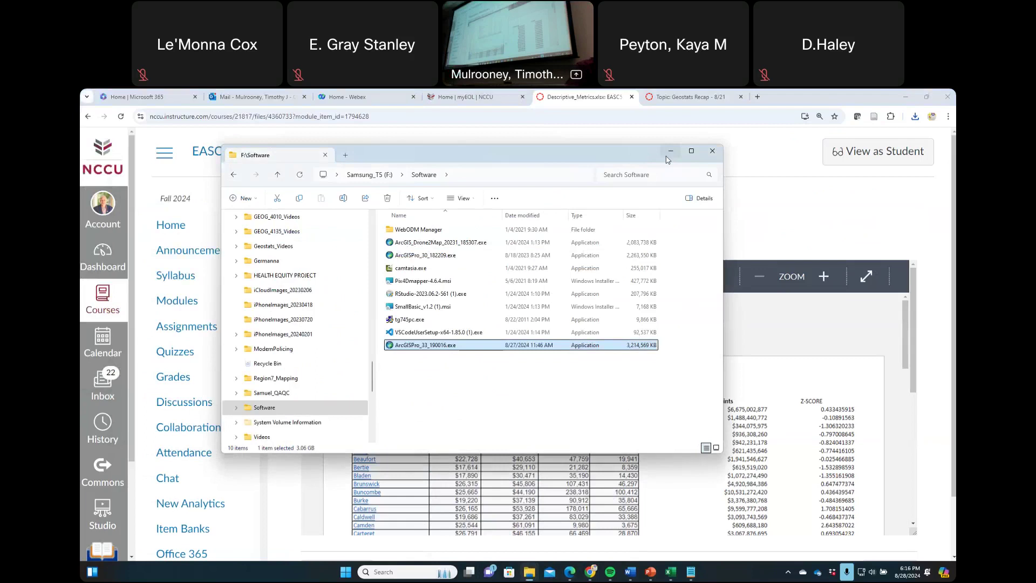
{"action": "left_click", "coordinate": [671, 151]}
Step: Save Descriptive_Metrics.xlsx from the course page to the Downloads folder, replacing the existing Descriptive_Metrics (1).xlsx
{"action": "right_click", "coordinate": [467, 247]}
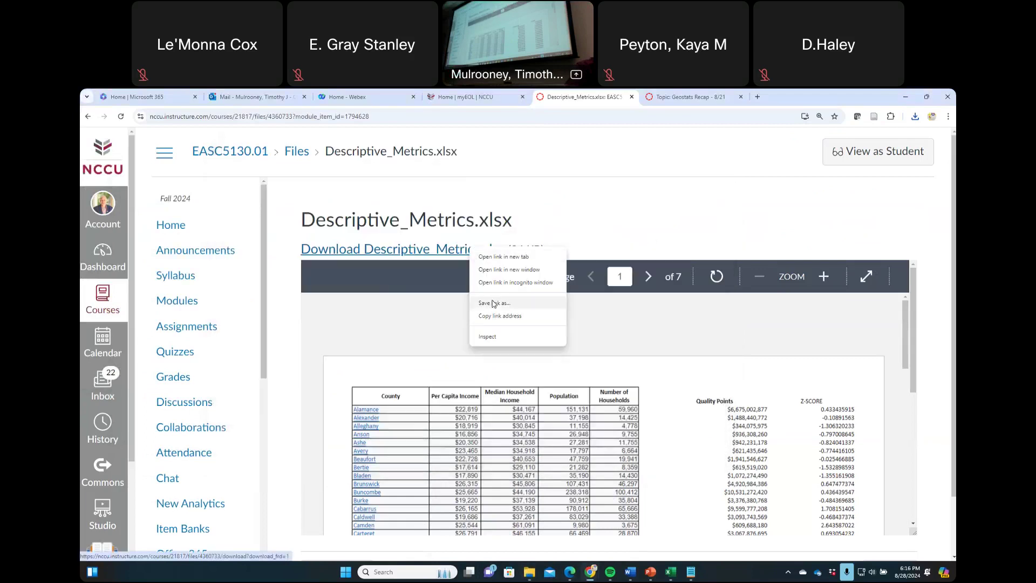
{"action": "key", "text": "Escape"}
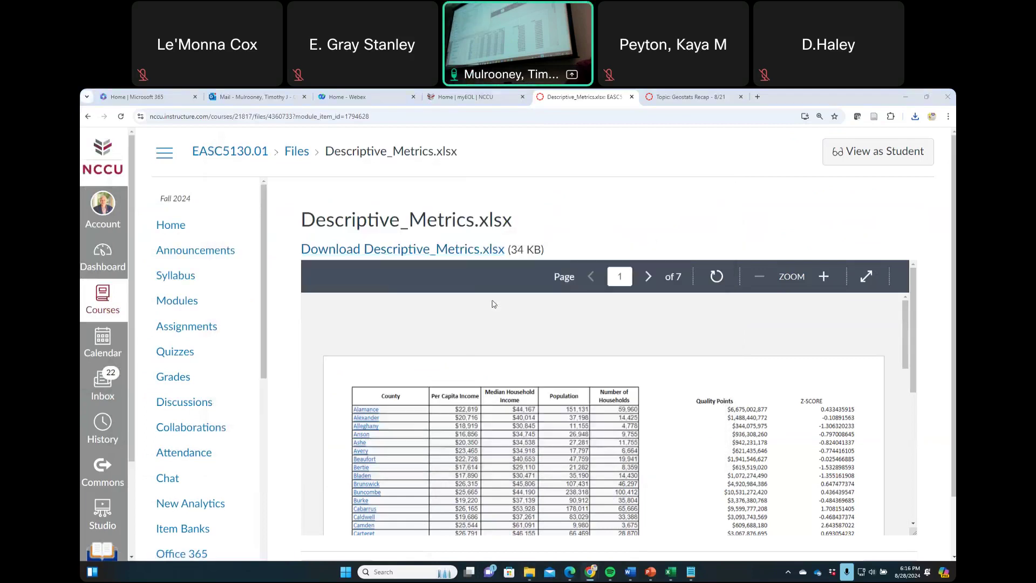
{"action": "left_click", "coordinate": [475, 249]}
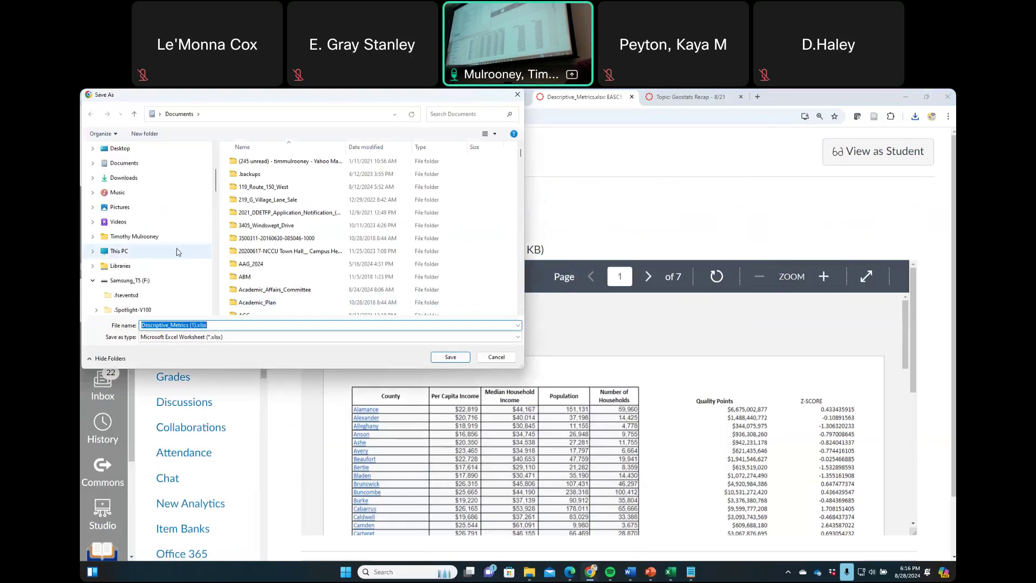
{"action": "left_click", "coordinate": [164, 178]}
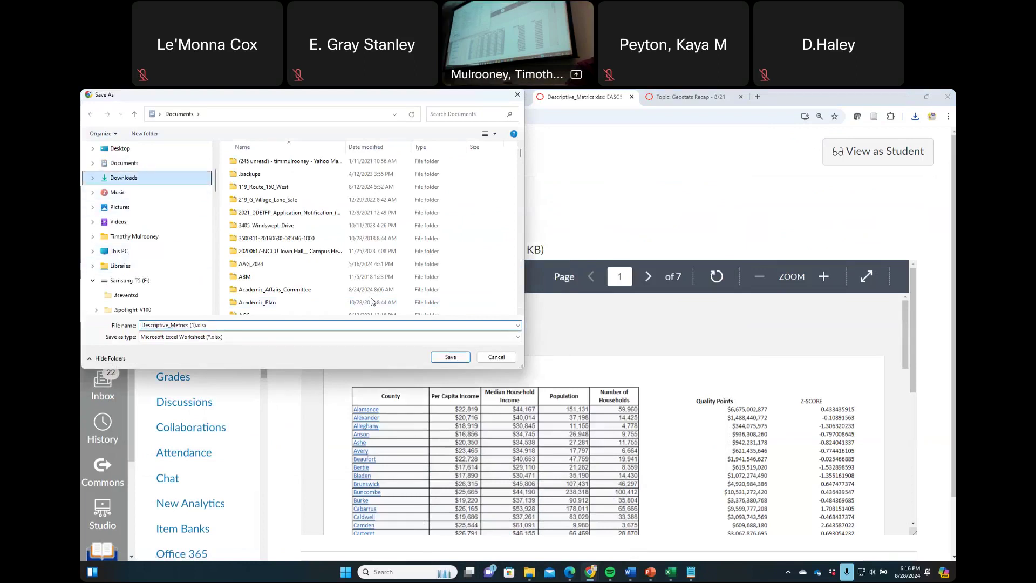
{"action": "left_click", "coordinate": [451, 358]}
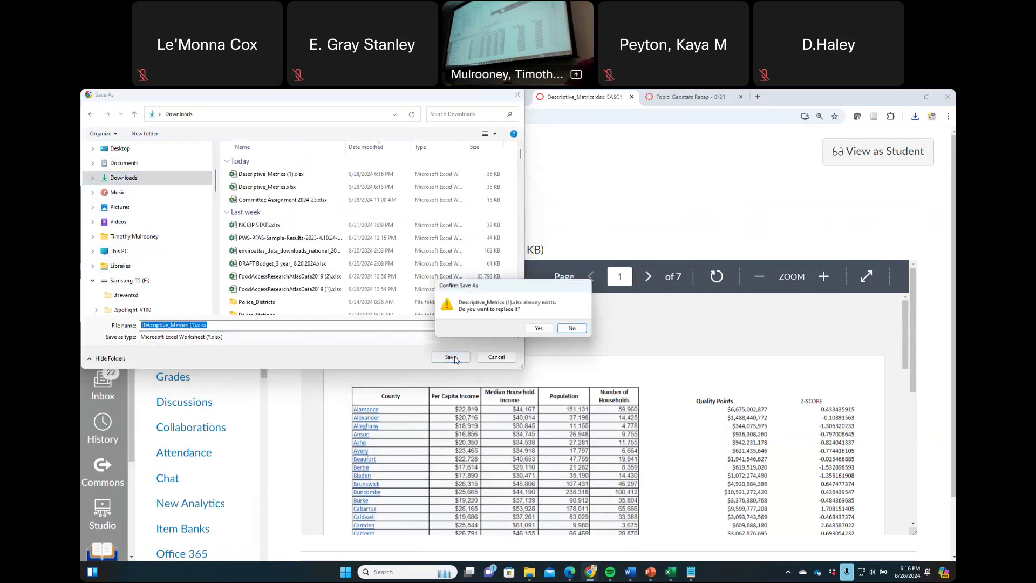
{"action": "left_click", "coordinate": [540, 329]}
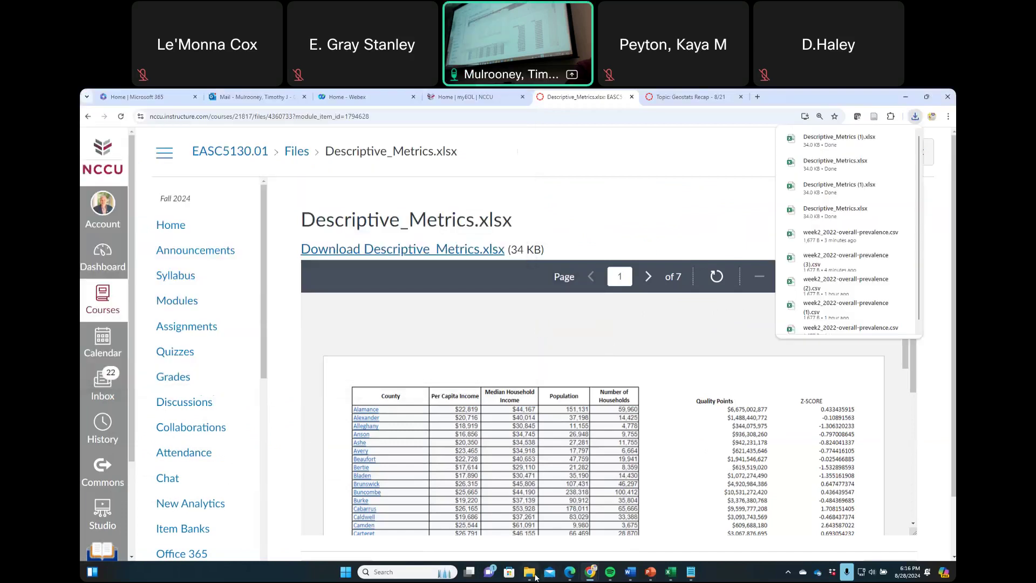
Step: Switch to File Explorer and open Descriptive_Metrics.xlsx from the Downloads folder
{"action": "left_click", "coordinate": [530, 573]}
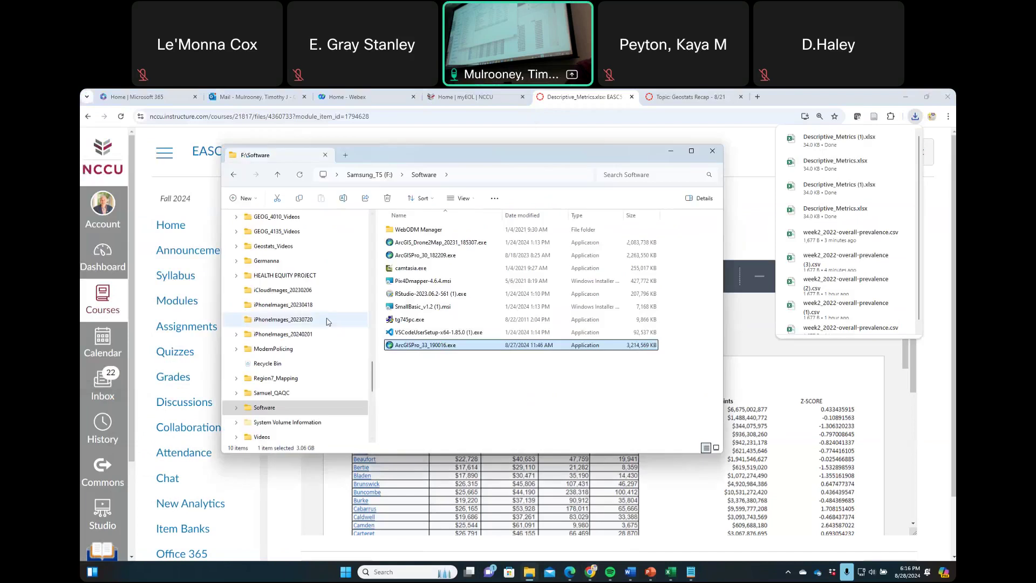
{"action": "scroll", "coordinate": [345, 329], "scroll_direction": "up", "scroll_amount": 2}
{"action": "scroll", "coordinate": [374, 335], "scroll_direction": "up", "scroll_amount": 10}
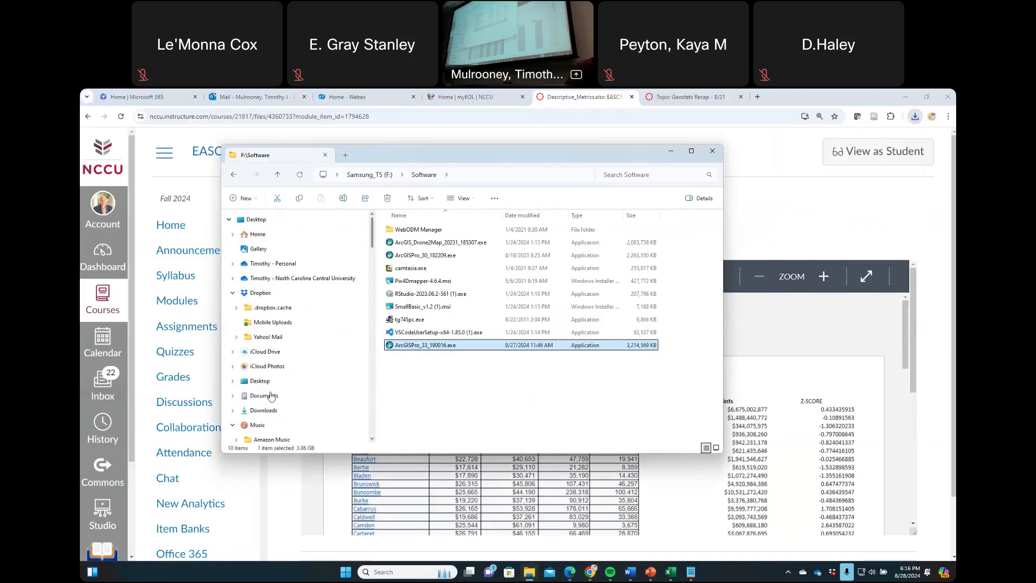
{"action": "left_click", "coordinate": [271, 412]}
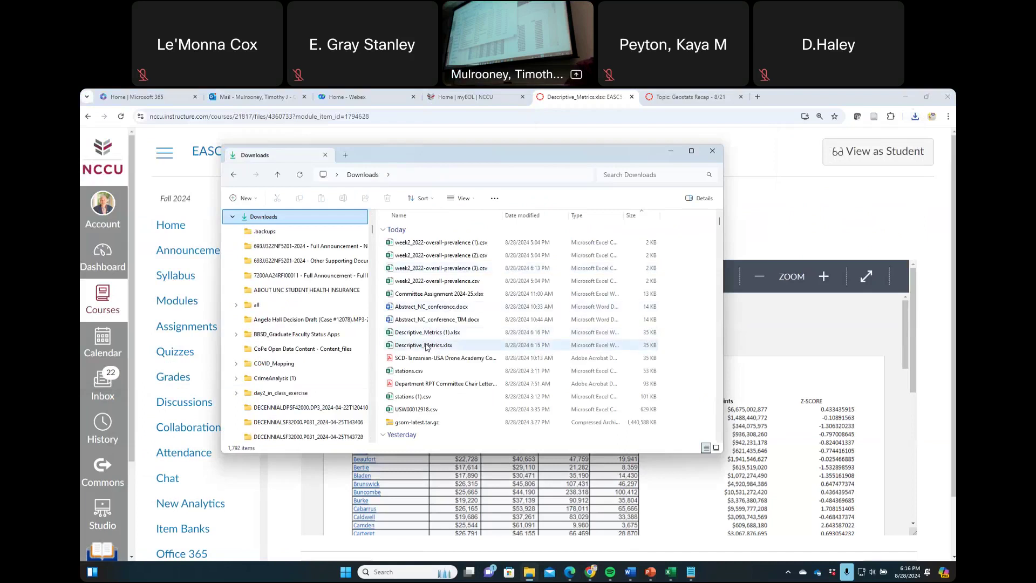
{"action": "left_click", "coordinate": [426, 345]}
{"action": "double_click", "coordinate": [425, 346]}
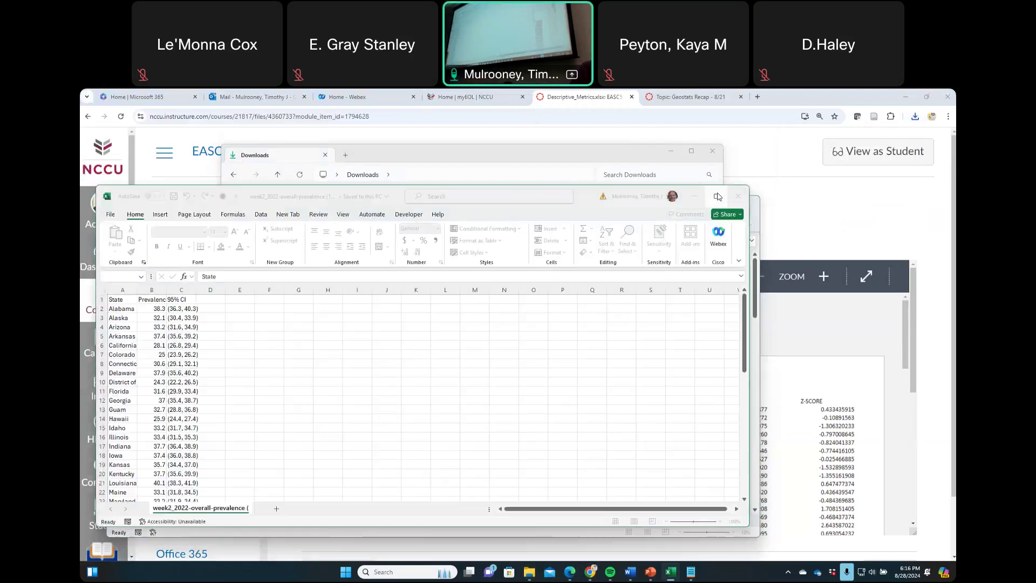
Step: Bring the Descriptive_Metrics workbook to the front at full size and inspect Alamance's Quality Points formula in cell G2
{"action": "left_click", "coordinate": [717, 196]}
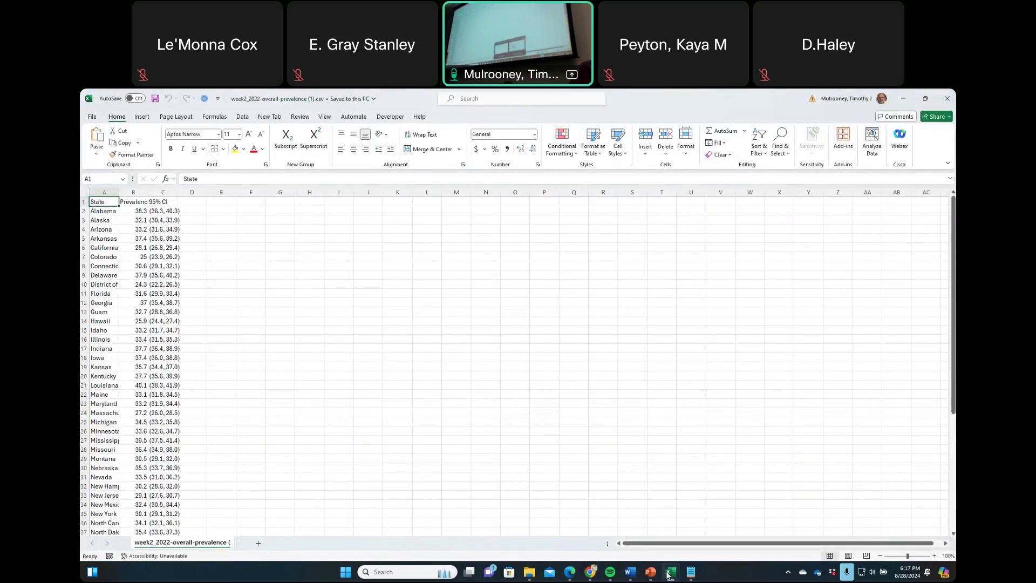
{"action": "mouse_move", "coordinate": [671, 571]}
{"action": "left_click", "coordinate": [707, 480]}
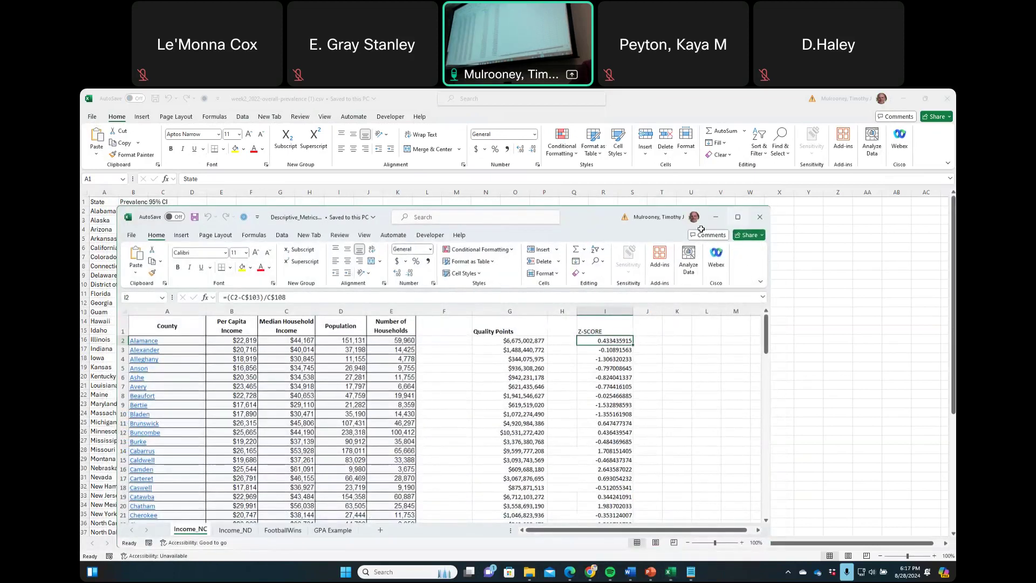
{"action": "left_click", "coordinate": [735, 217]}
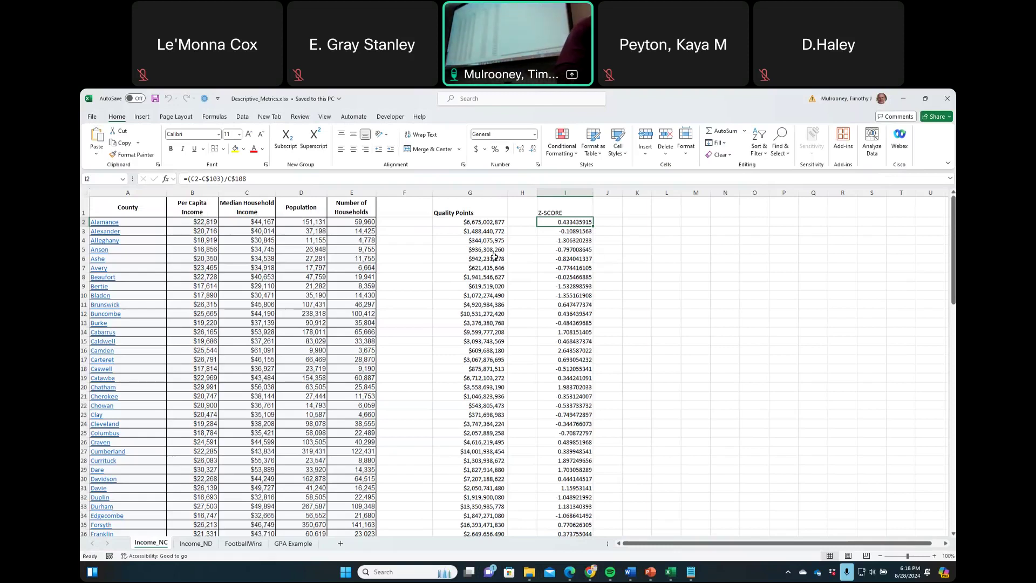
{"action": "left_click", "coordinate": [477, 223]}
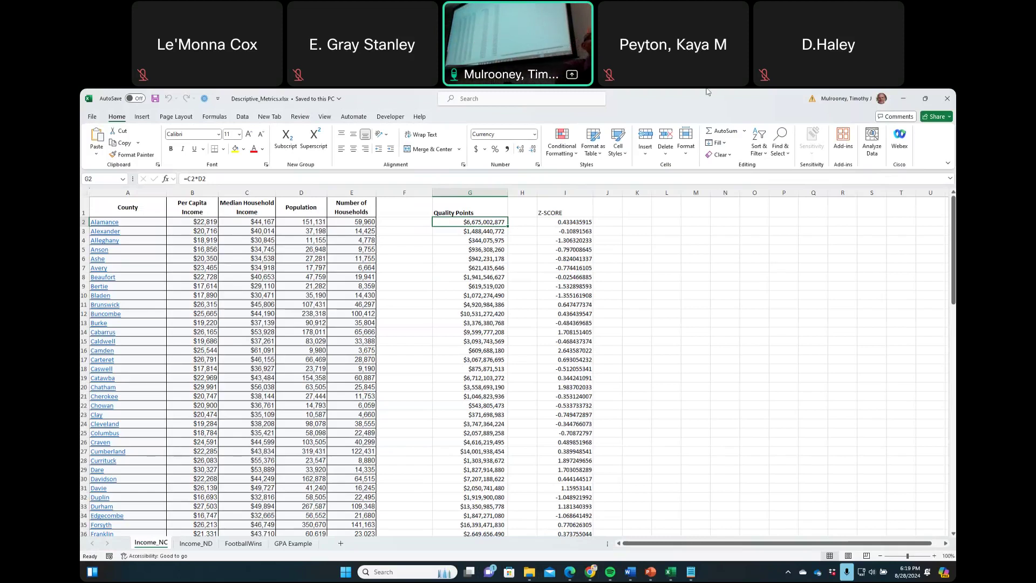
Step: Minimize the Descriptive_Metrics and week2_2022-overall-prevalence workbooks and the Downloads window to return to the course site in Chrome
{"action": "double_click", "coordinate": [681, 102]}
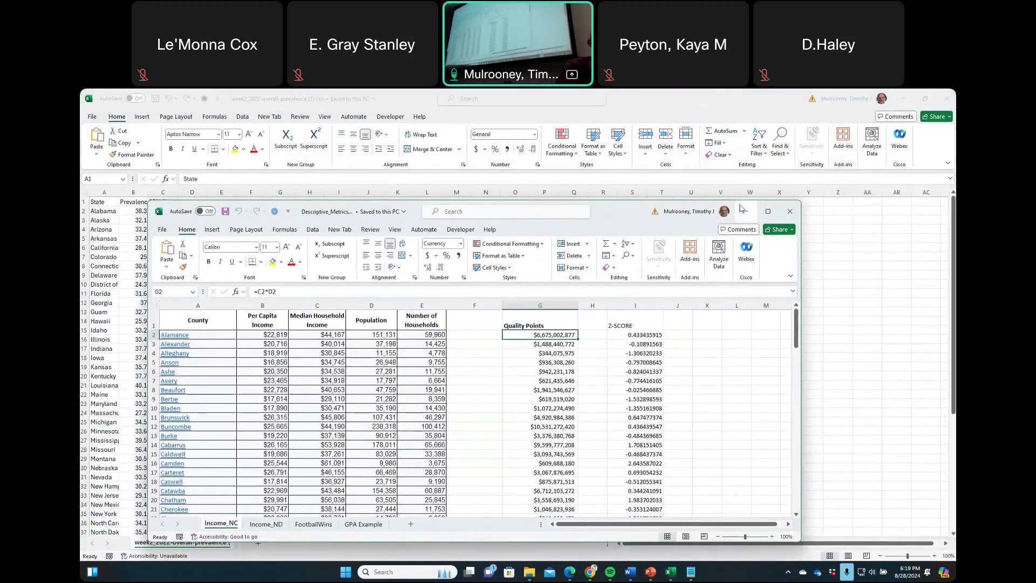
{"action": "left_click", "coordinate": [745, 212]}
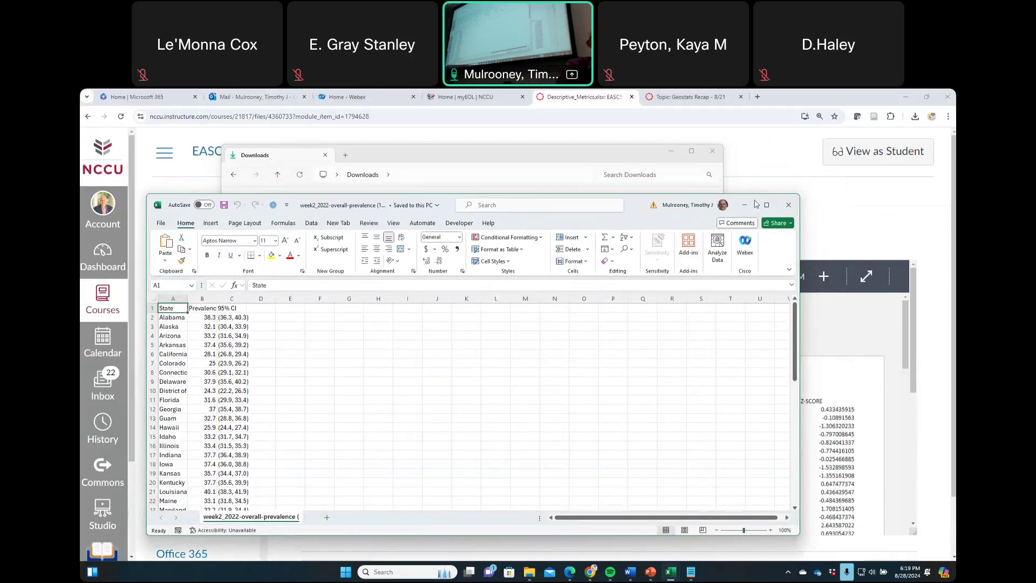
{"action": "left_click", "coordinate": [746, 204]}
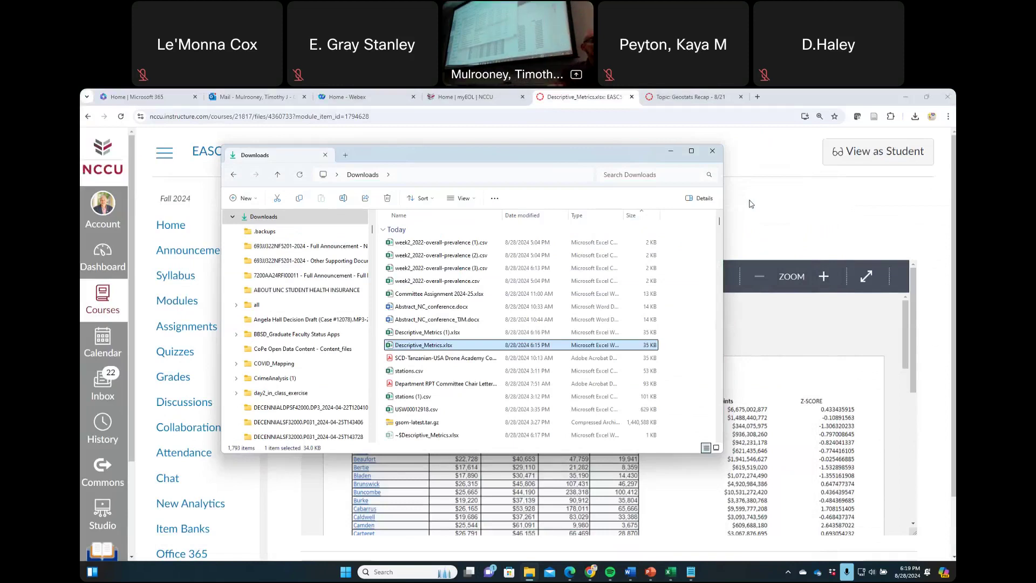
{"action": "left_click", "coordinate": [672, 156]}
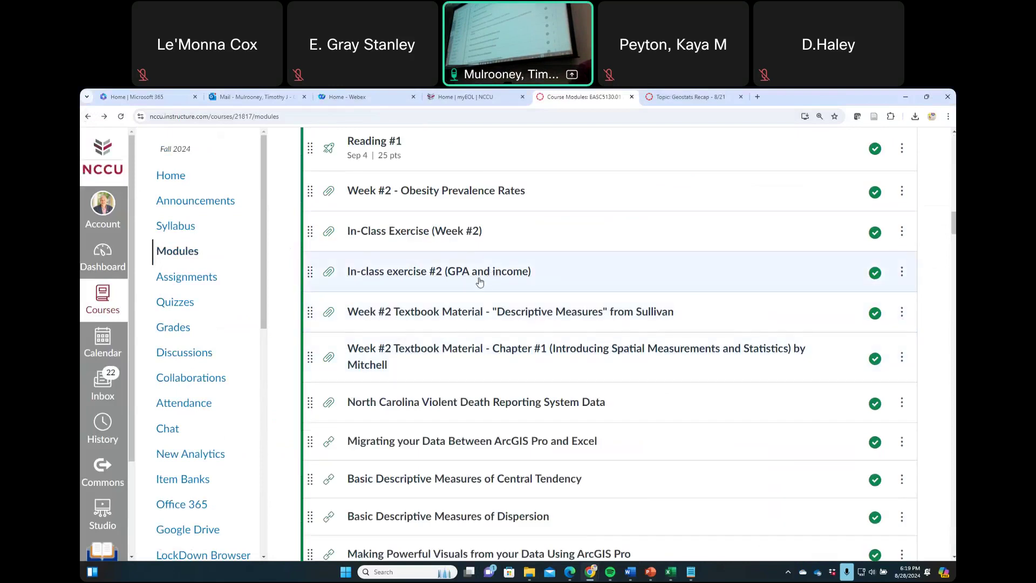
Step: Open the In-Class Exercise (Week #2) module item and save in_class_exercise_week2.xlsx to the Downloads folder
{"action": "scroll", "coordinate": [491, 273], "scroll_direction": "up", "scroll_amount": 2}
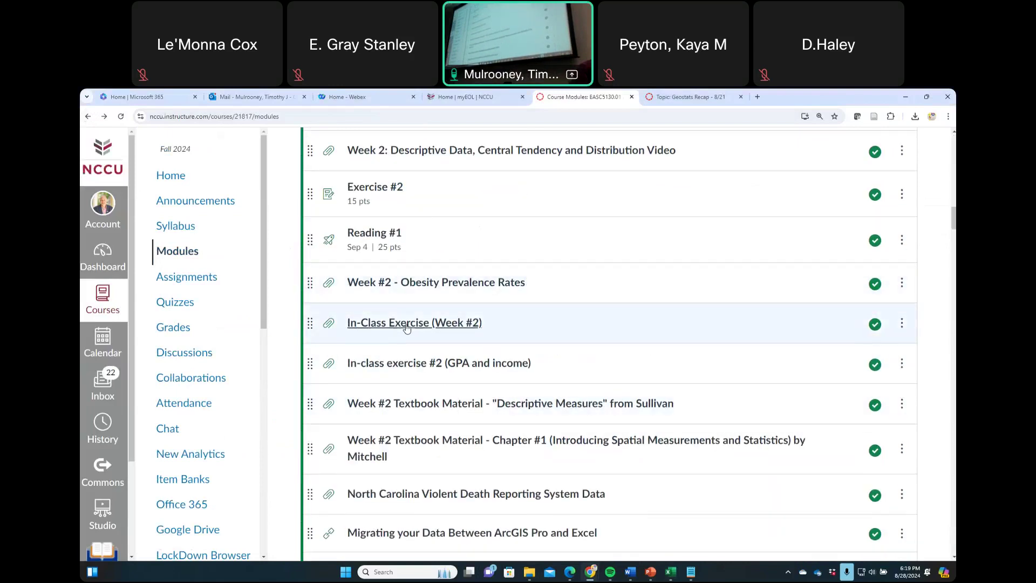
{"action": "left_click", "coordinate": [410, 324]}
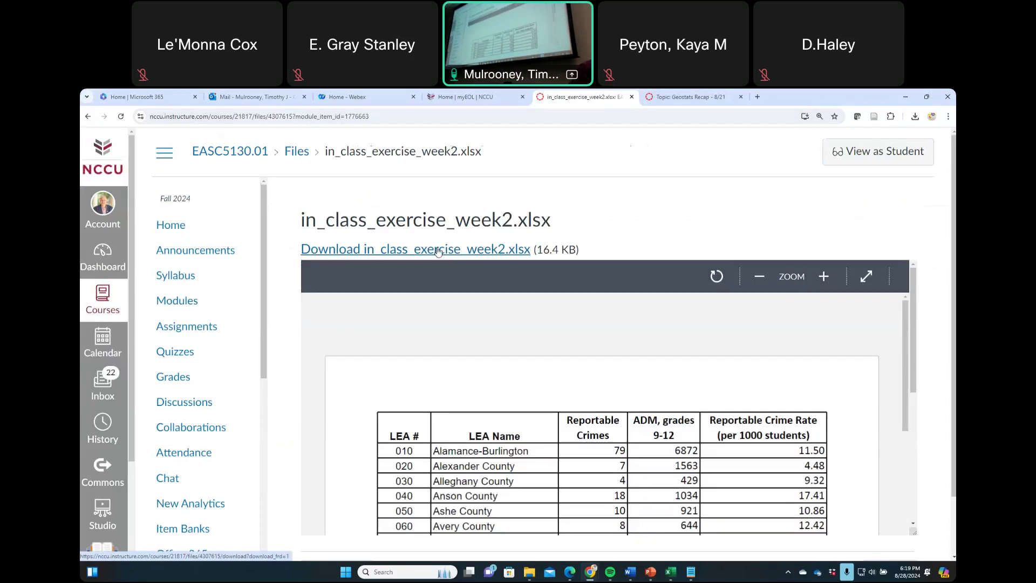
{"action": "right_click", "coordinate": [437, 252]}
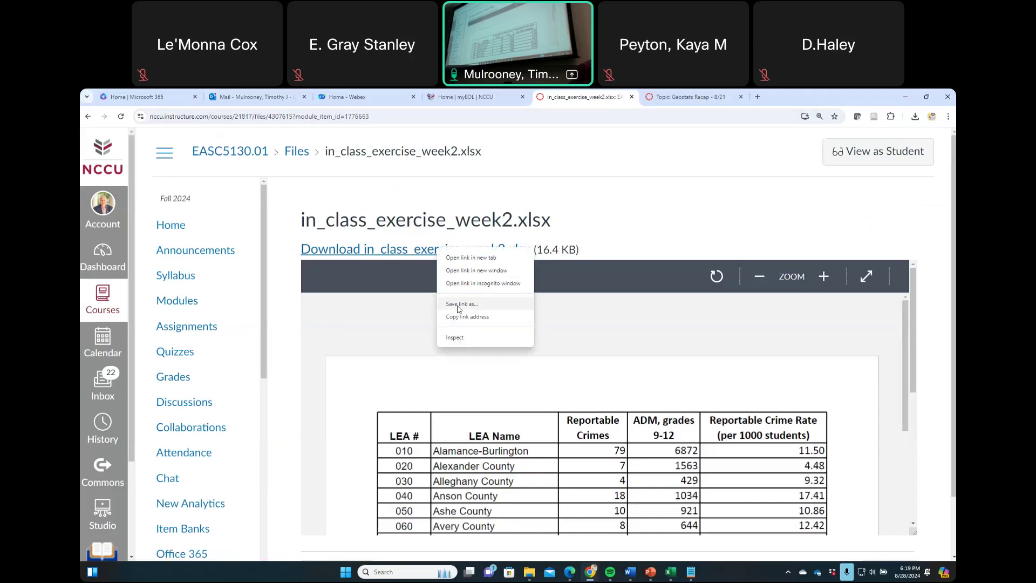
{"action": "left_click", "coordinate": [458, 309]}
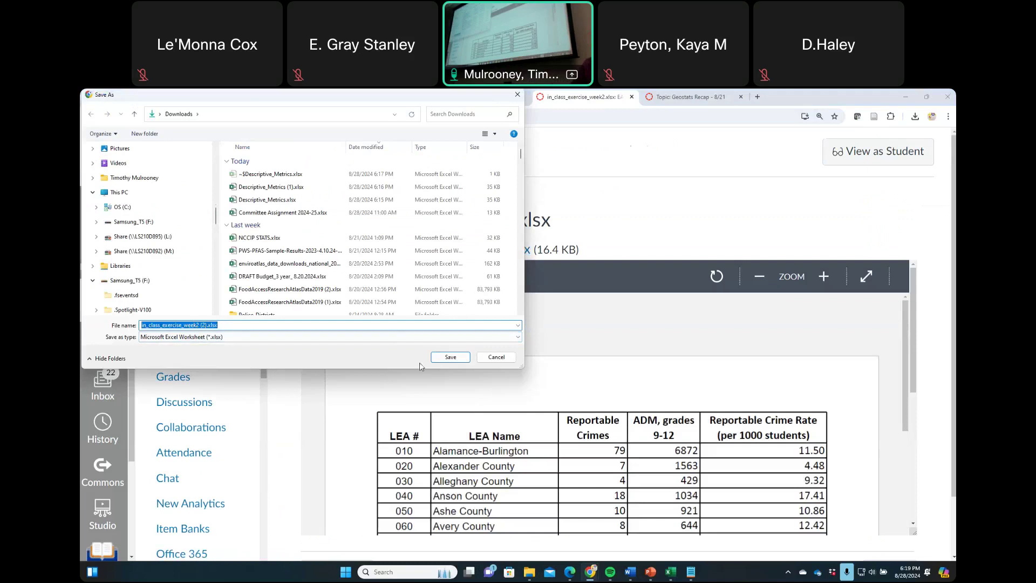
{"action": "left_click", "coordinate": [462, 361]}
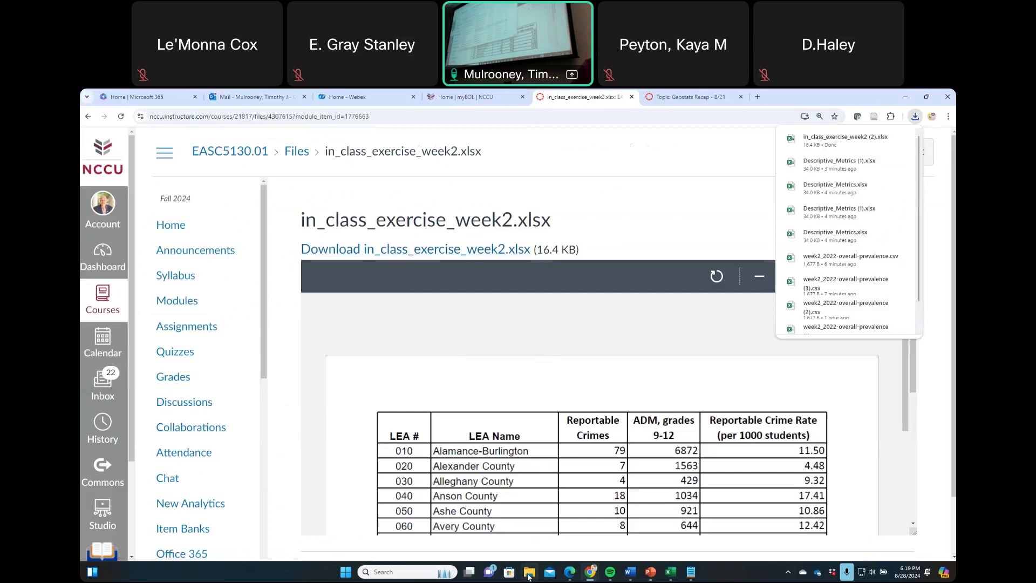
Step: Look for the downloaded in_class_exercise_week2 workbook among today's files in the Downloads folder, and minimize the folder window
{"action": "left_click", "coordinate": [529, 573]}
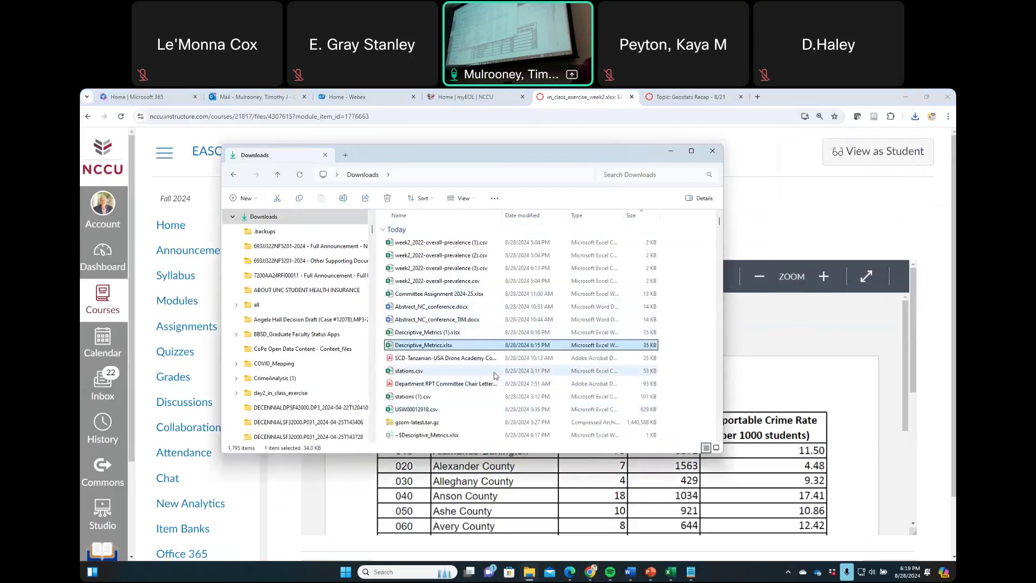
{"action": "scroll", "coordinate": [494, 377], "scroll_direction": "down", "scroll_amount": 4}
{"action": "scroll", "coordinate": [495, 375], "scroll_direction": "down", "scroll_amount": 4}
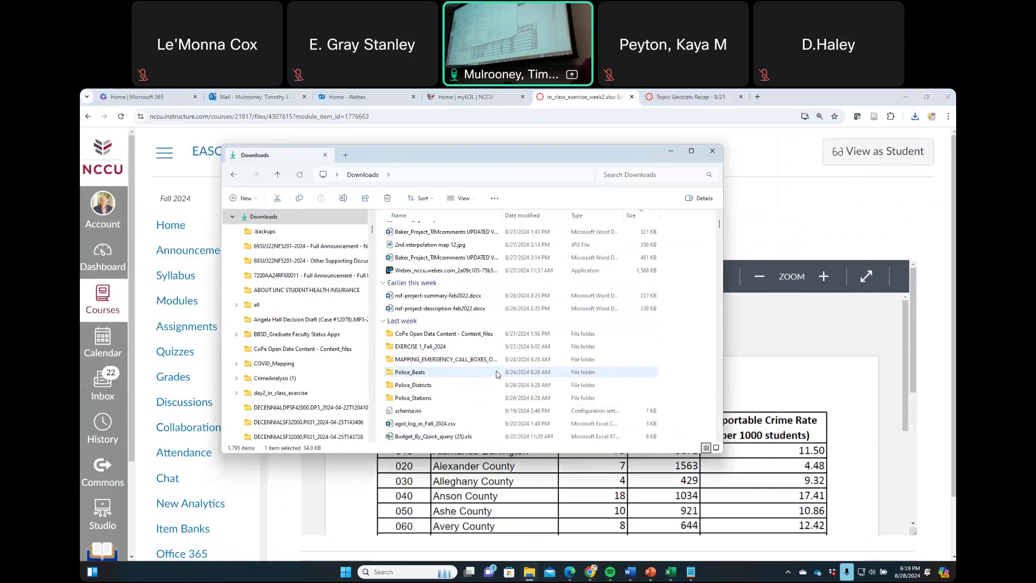
{"action": "left_click", "coordinate": [264, 231]}
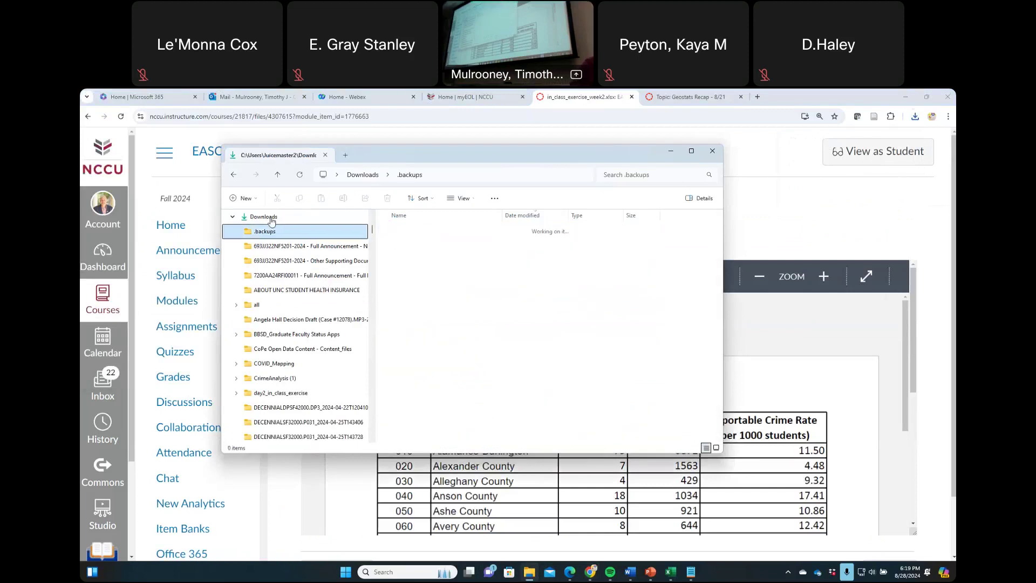
{"action": "left_click", "coordinate": [264, 217]}
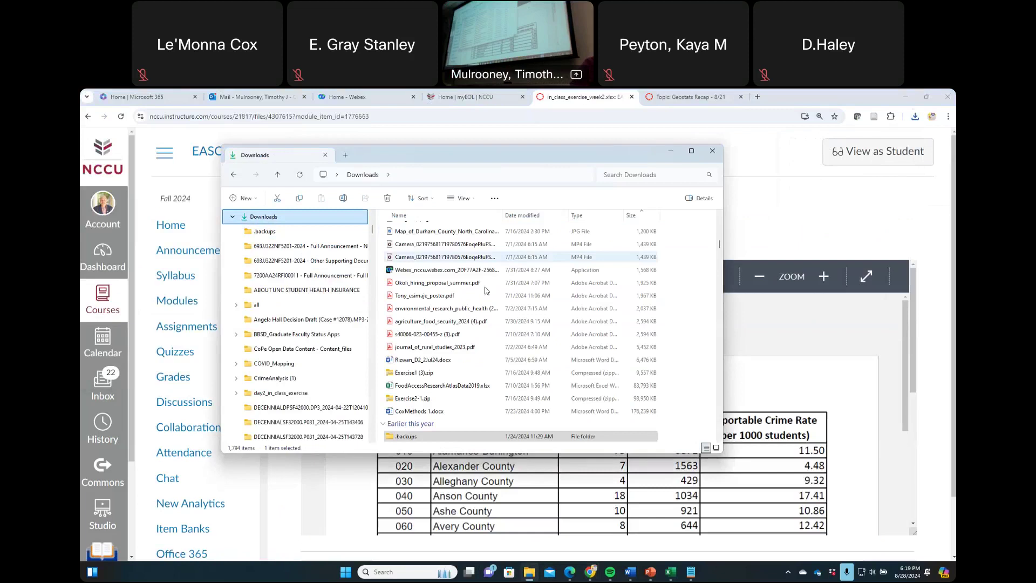
{"action": "left_click_drag", "start_coordinate": [720, 242], "coordinate": [716, 209]}
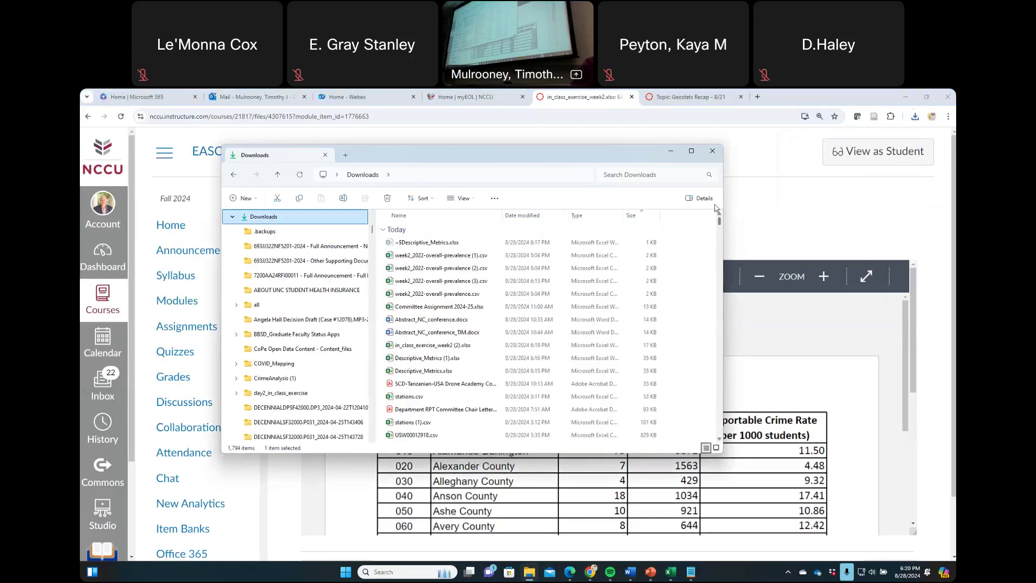
{"action": "left_click", "coordinate": [672, 153]}
{"action": "right_click", "coordinate": [479, 253]}
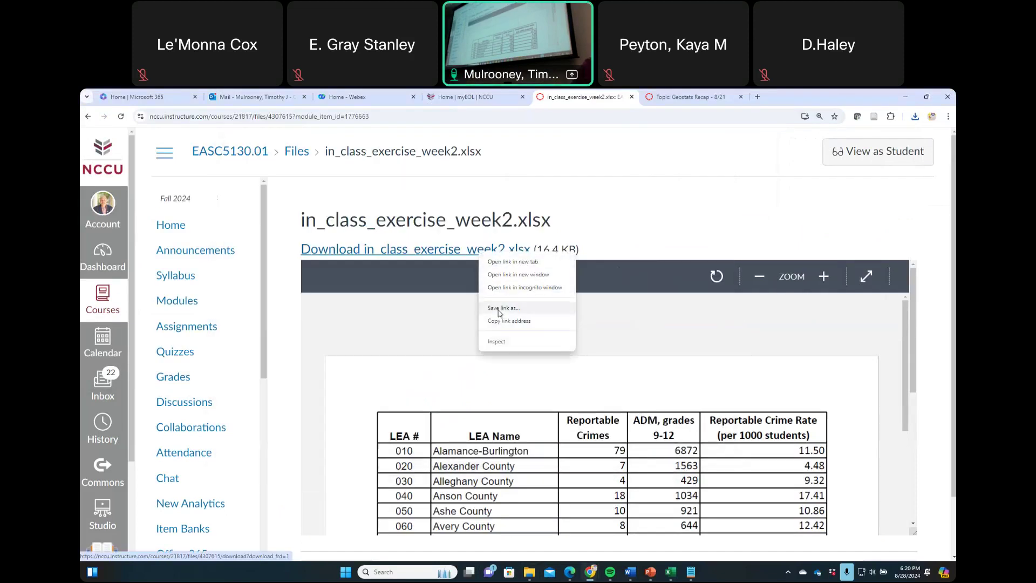
{"action": "left_click", "coordinate": [498, 312]}
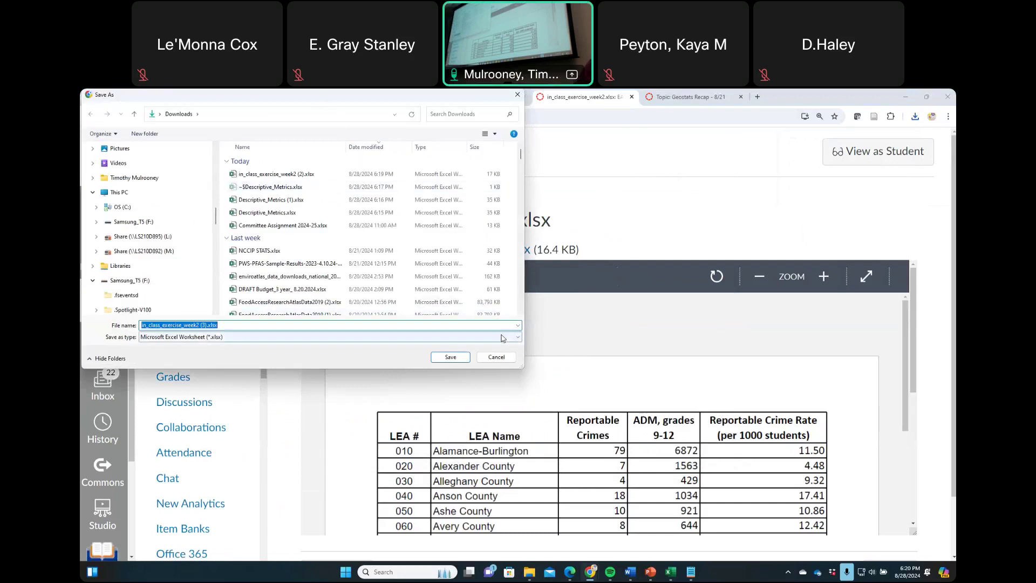
{"action": "left_click", "coordinate": [497, 358]}
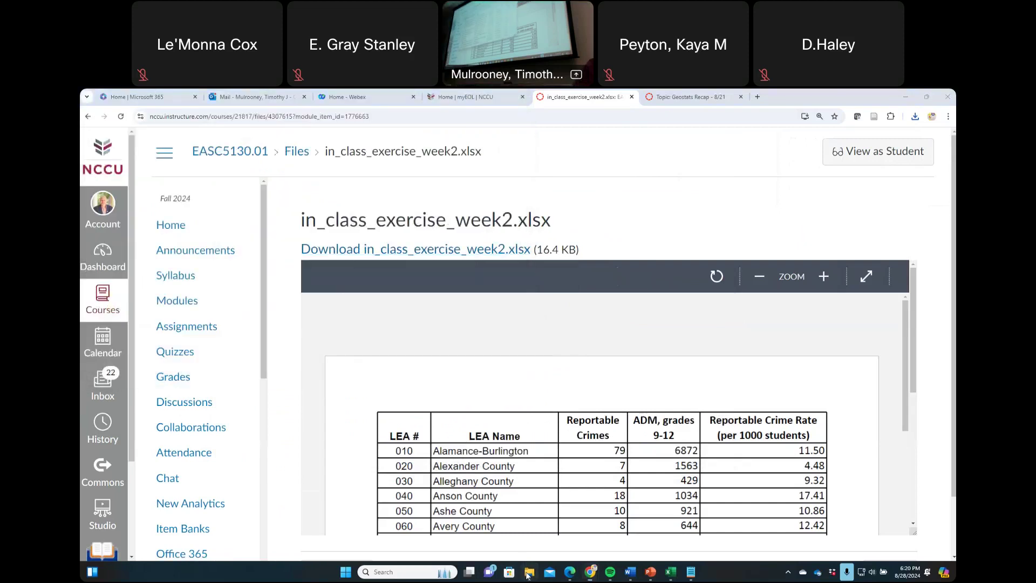
Step: Bring up the Downloads folder and sort its files by date modified, newest first
{"action": "left_click", "coordinate": [528, 573]}
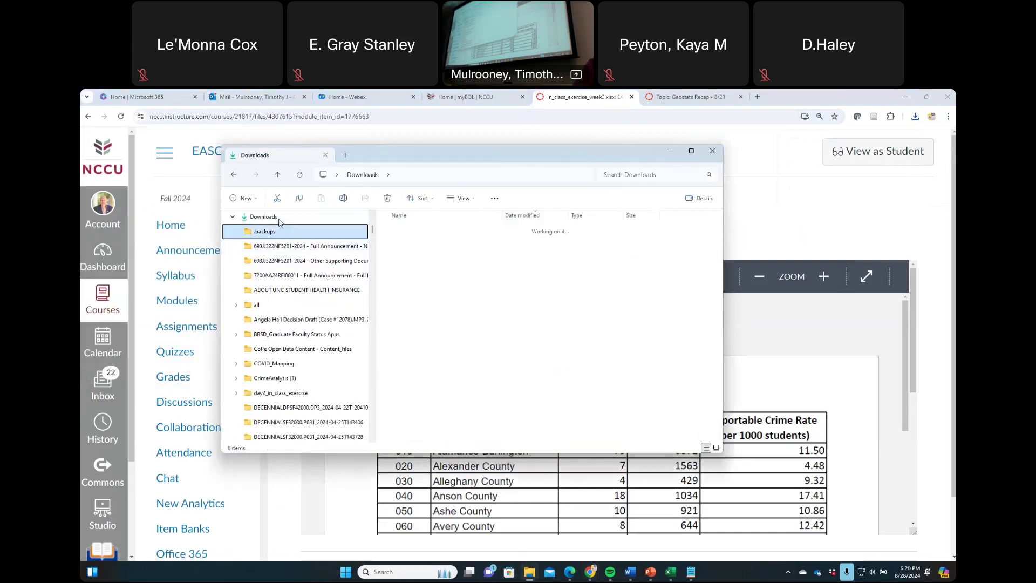
{"action": "left_click", "coordinate": [279, 221]}
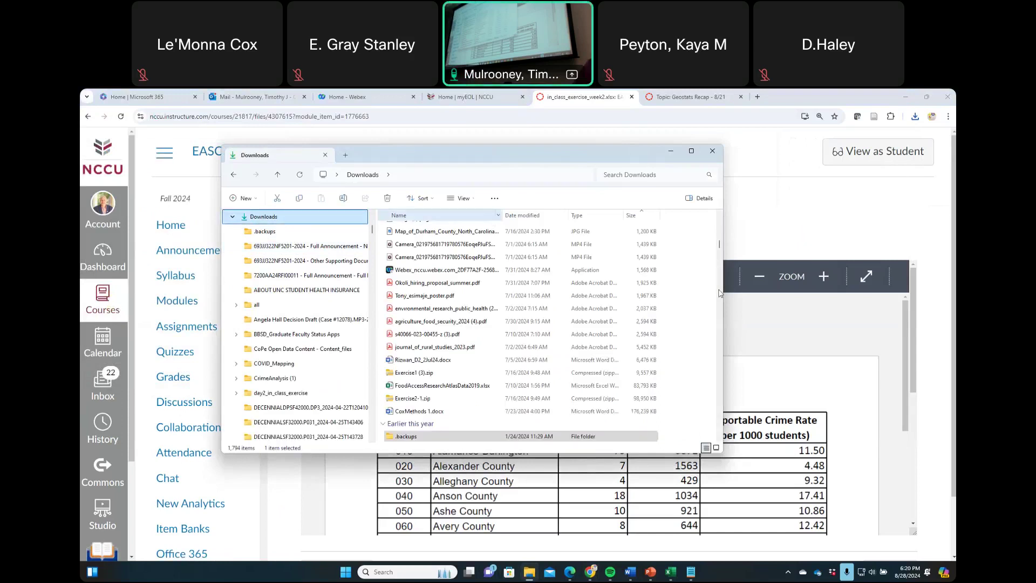
{"action": "left_click_drag", "start_coordinate": [719, 246], "coordinate": [721, 208]}
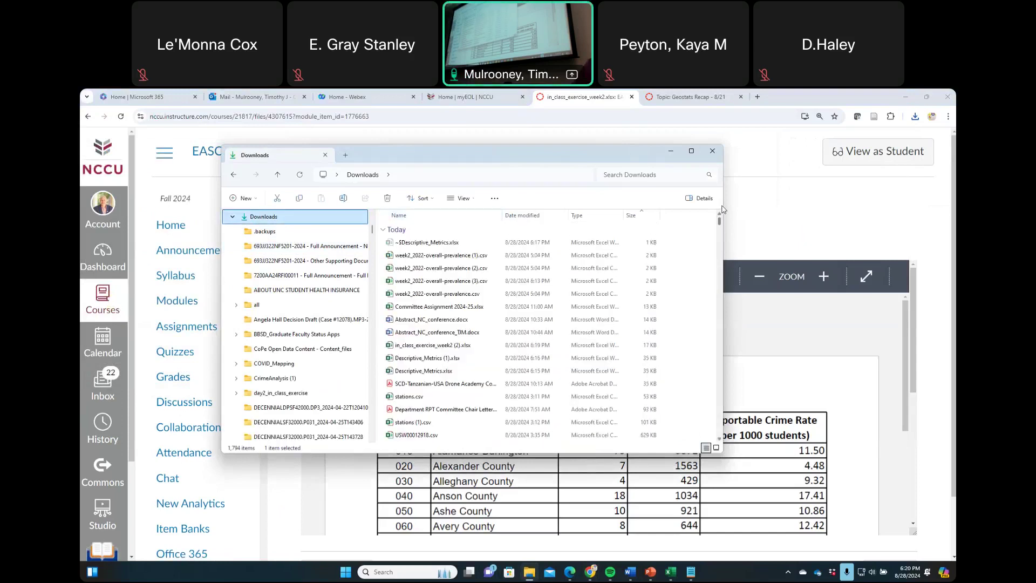
{"action": "left_click", "coordinate": [467, 345]}
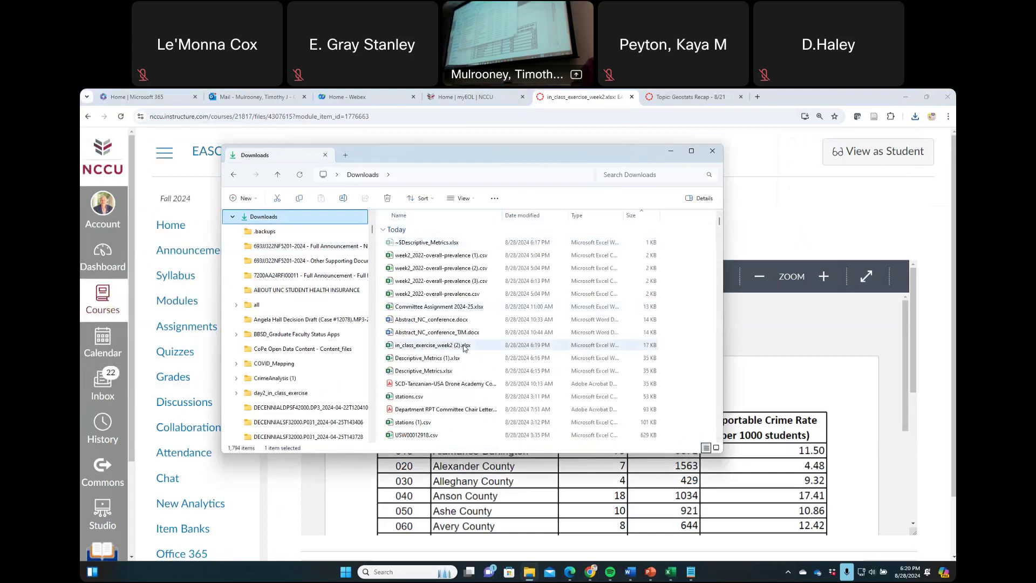
{"action": "left_click", "coordinate": [539, 216]}
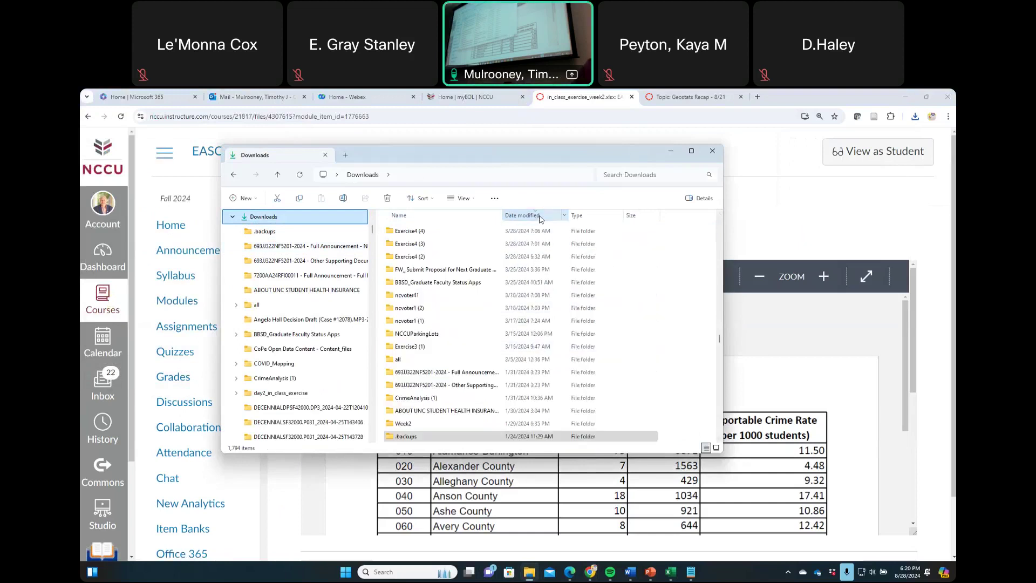
{"action": "left_click", "coordinate": [721, 348]}
{"action": "left_click_drag", "start_coordinate": [719, 346], "coordinate": [714, 202]}
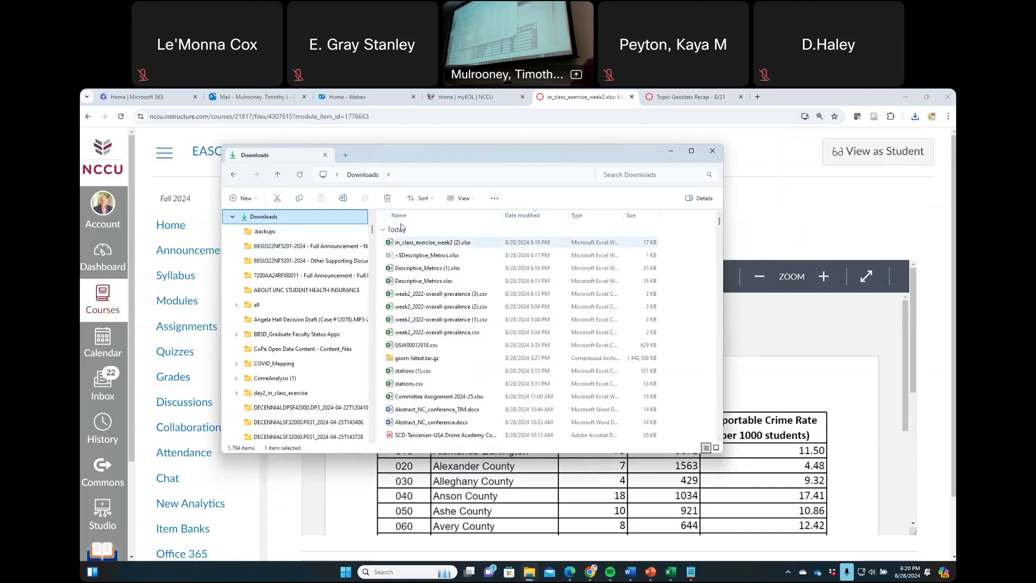
Step: Open the in_class_exercise_week2 (2).xlsx workbook from the Downloads folder and enlarge its window to full size
{"action": "double_click", "coordinate": [420, 243]}
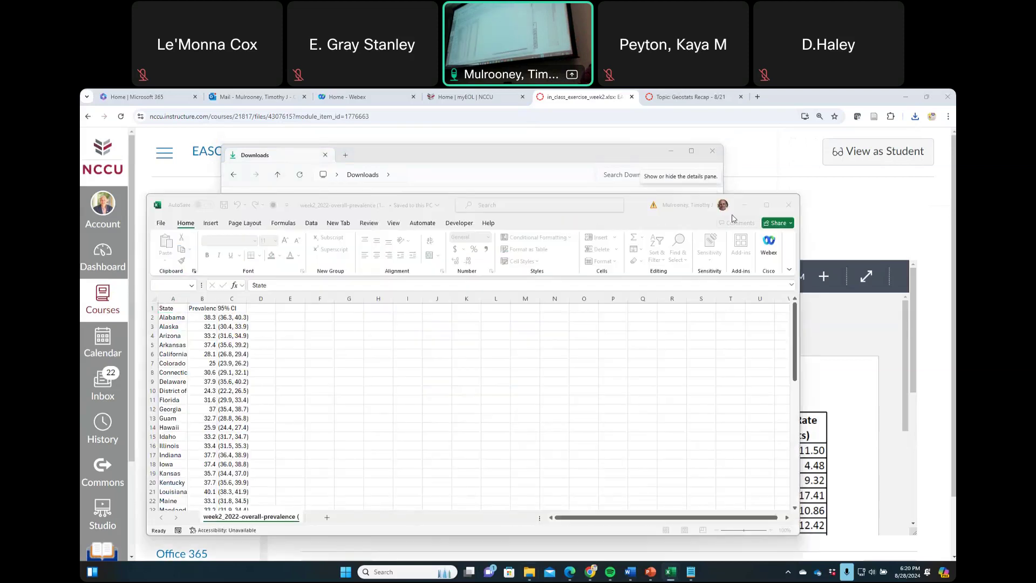
{"action": "left_click", "coordinate": [526, 248]}
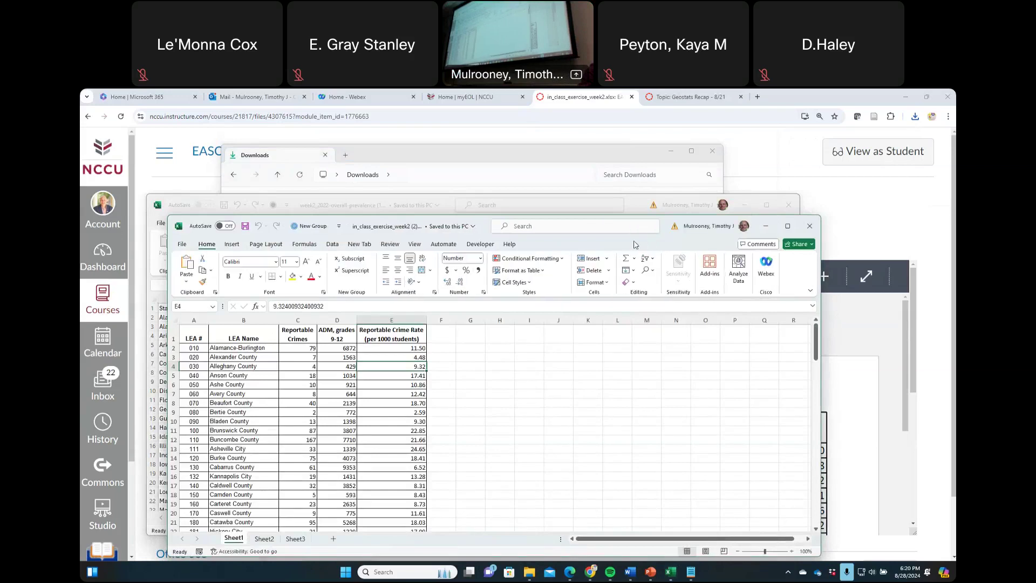
{"action": "left_click", "coordinate": [726, 219]}
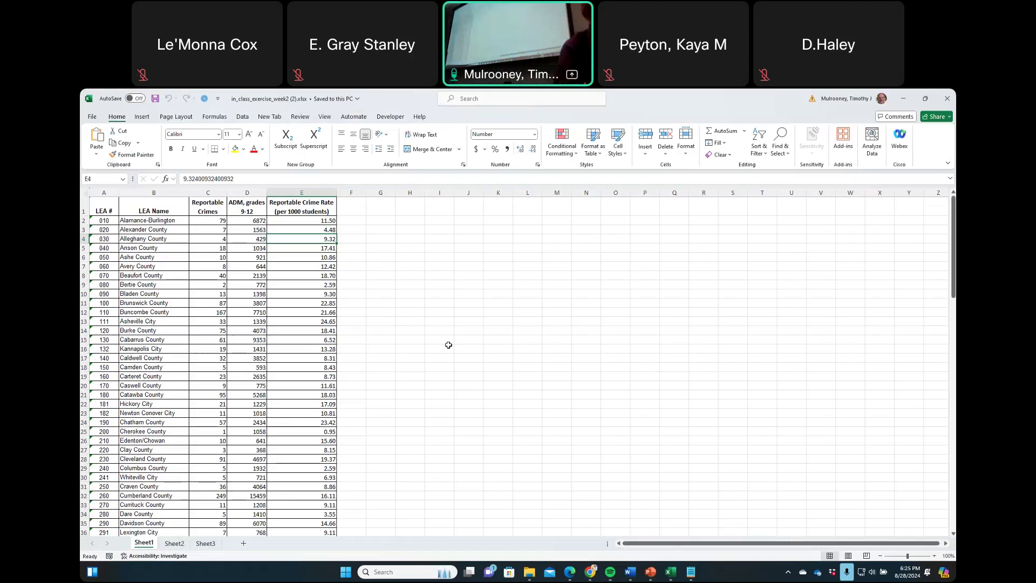
Step: Sort all the data on Sheet1 by Reportable Crimes from largest to smallest, and deselect the sheet
{"action": "left_click", "coordinate": [85, 193]}
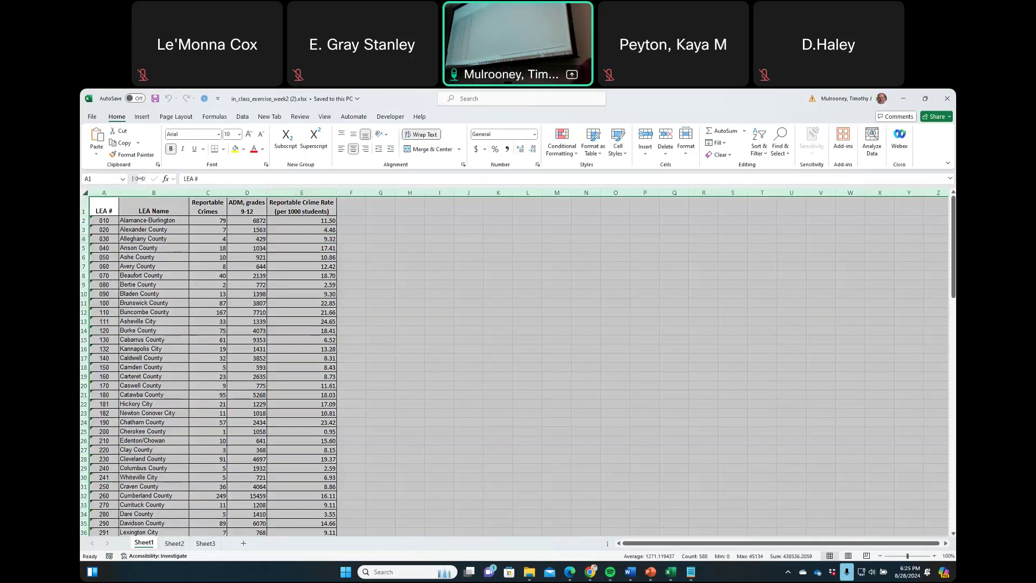
{"action": "left_click", "coordinate": [242, 116]}
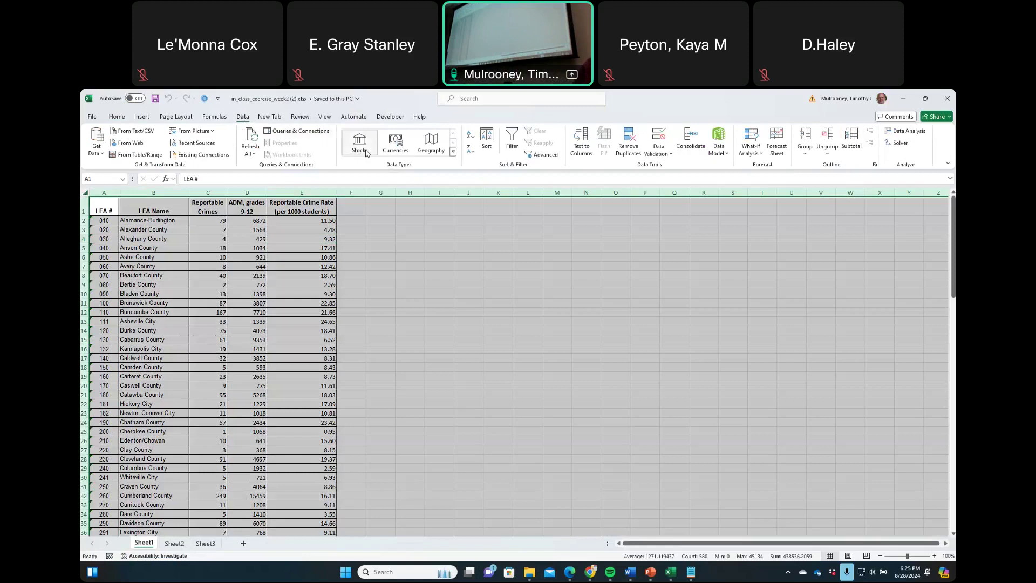
{"action": "left_click", "coordinate": [487, 150]}
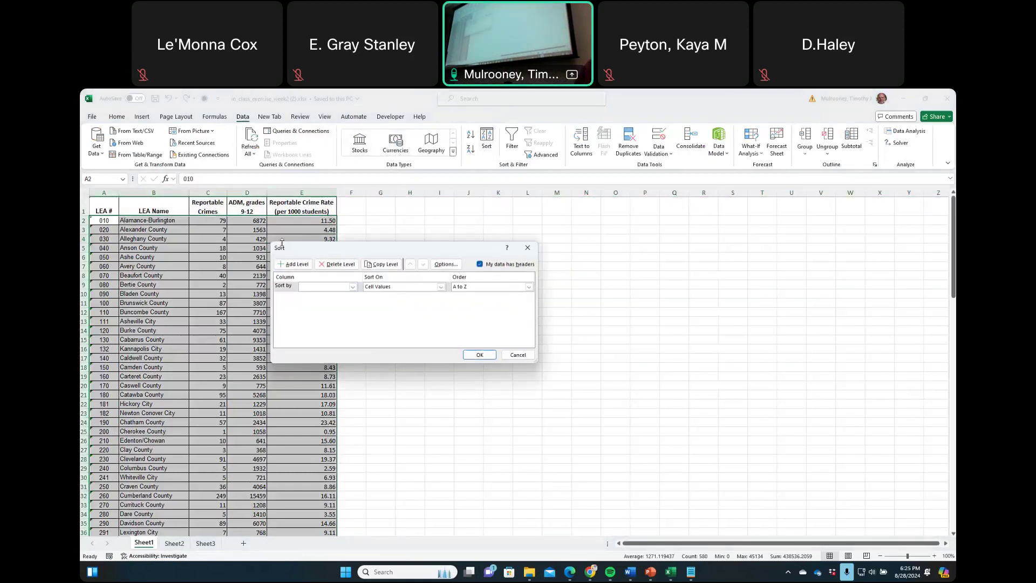
{"action": "left_click", "coordinate": [353, 287]}
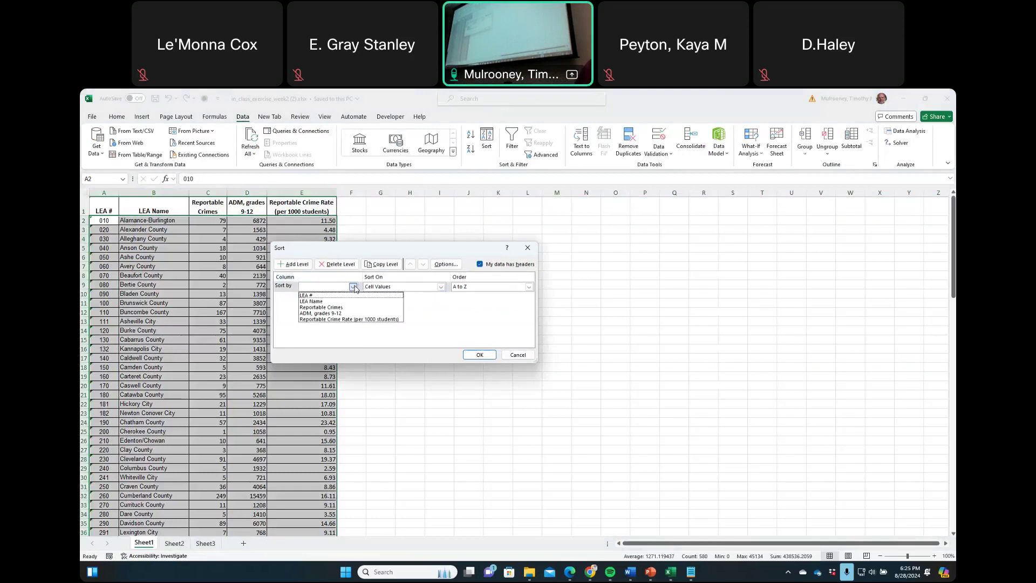
{"action": "left_click", "coordinate": [350, 319]}
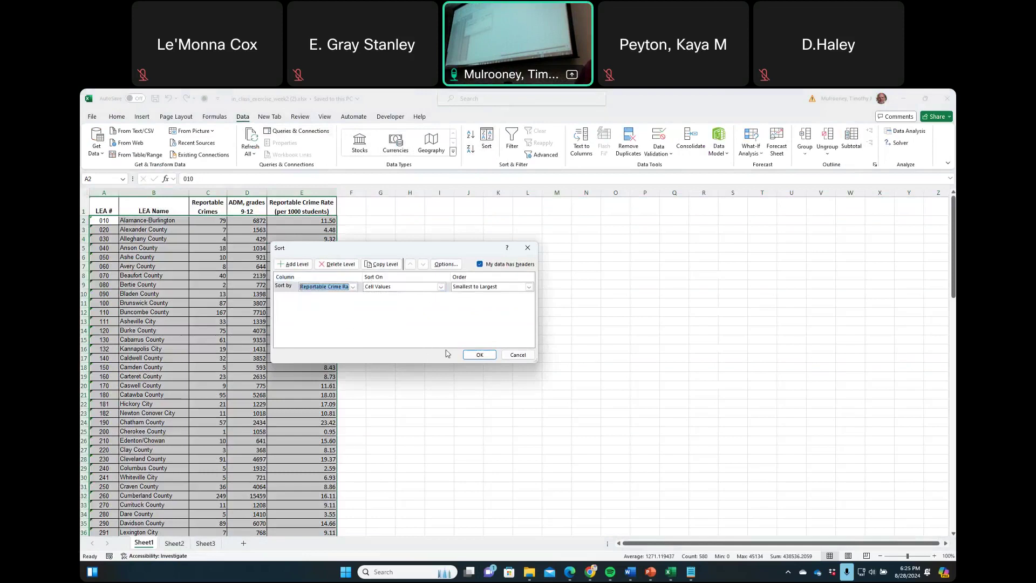
{"action": "left_click", "coordinate": [529, 289]}
{"action": "left_click", "coordinate": [502, 299]}
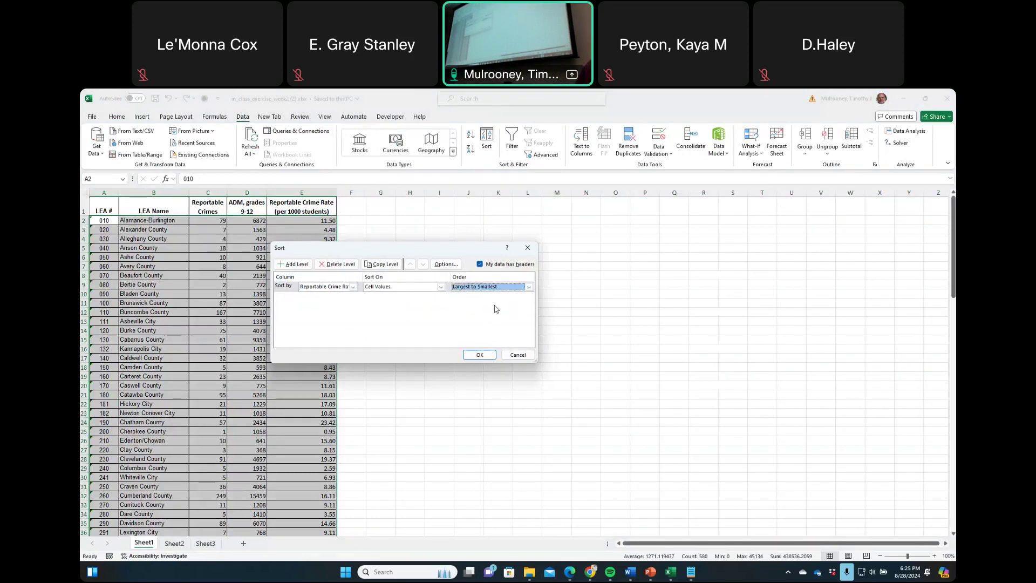
{"action": "left_click", "coordinate": [352, 286]}
{"action": "left_click", "coordinate": [348, 309]}
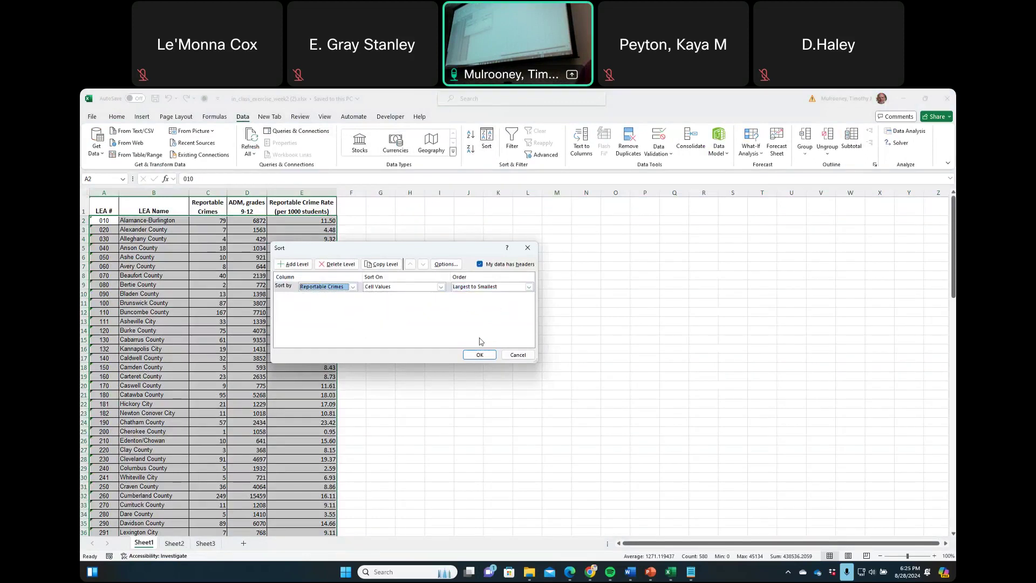
{"action": "left_click", "coordinate": [479, 354]}
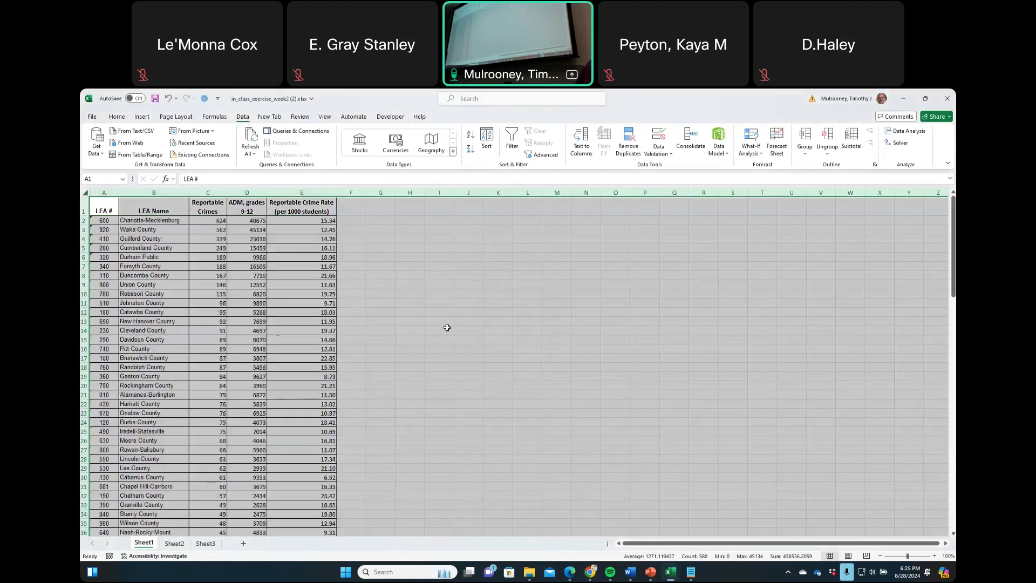
{"action": "left_click", "coordinate": [146, 221]}
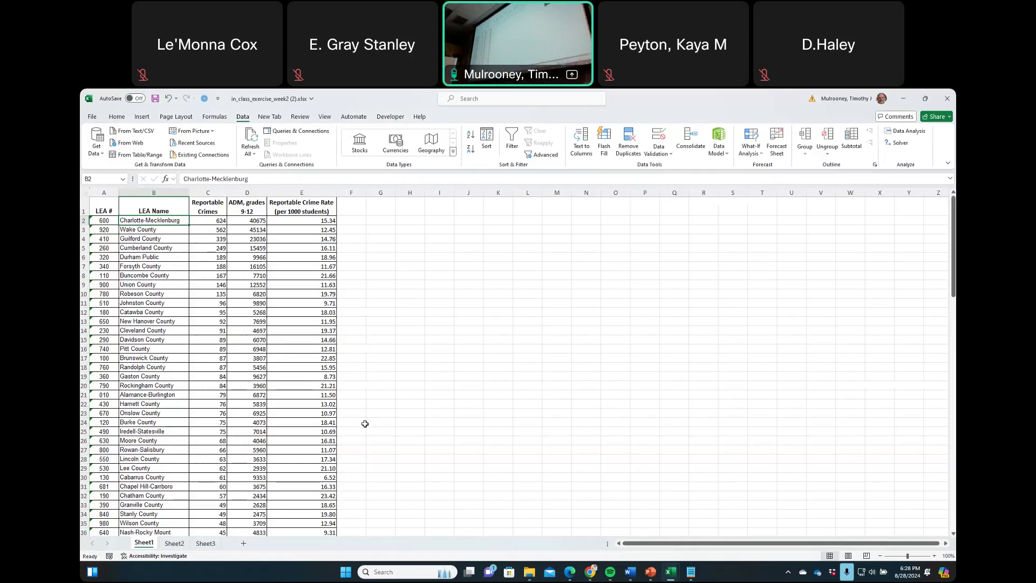
Step: Enter the label MEAN in cell D118, below the end of the ADM column
{"action": "scroll", "coordinate": [365, 424], "scroll_direction": "down", "scroll_amount": 20}
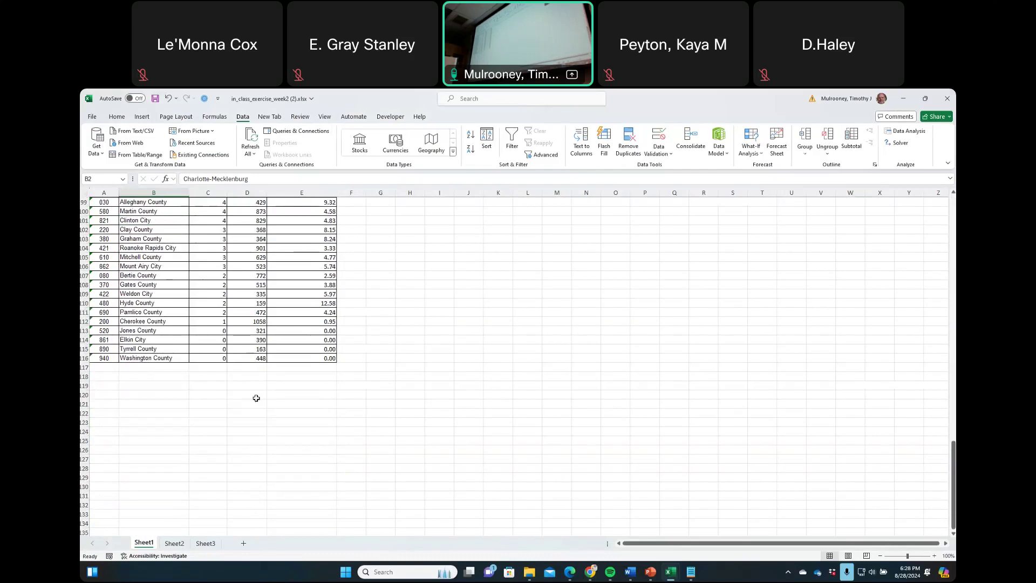
{"action": "left_click", "coordinate": [245, 375]}
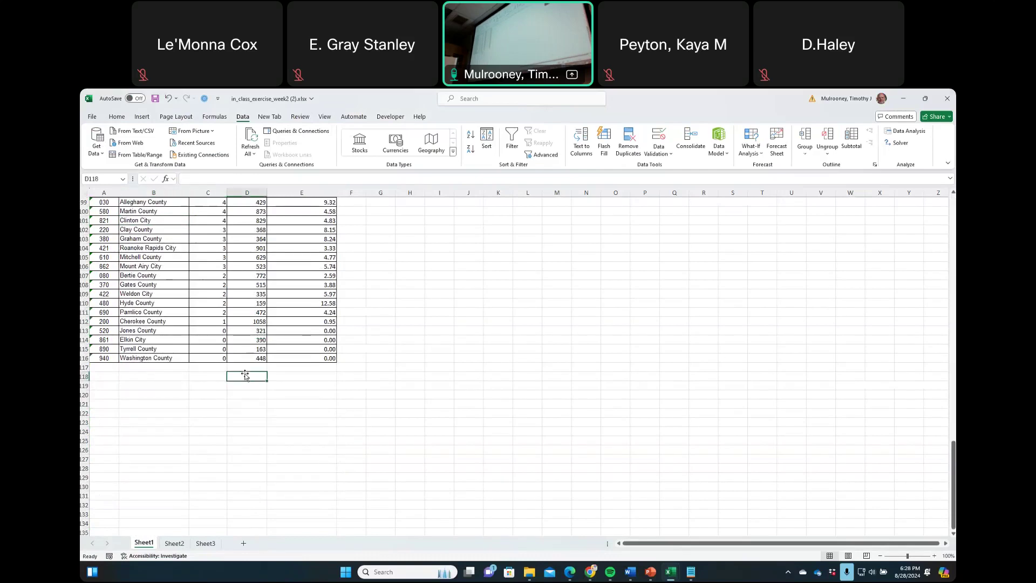
{"action": "type", "text": "MEAN"}
{"action": "key", "text": "Return"}
{"action": "key", "text": "Up"}
{"action": "key", "text": "Right"}
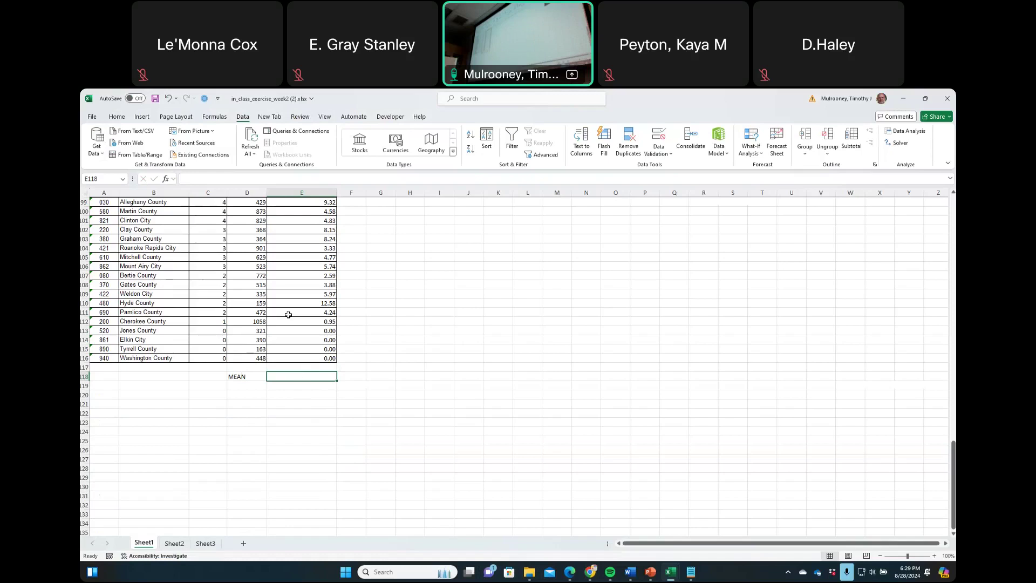
Step: Calculate the mean Reportable Crime Rate in cell E118 with the formula =AVERAGE(E2:E116)
{"action": "left_click", "coordinate": [226, 181]}
{"action": "type", "text": "="}
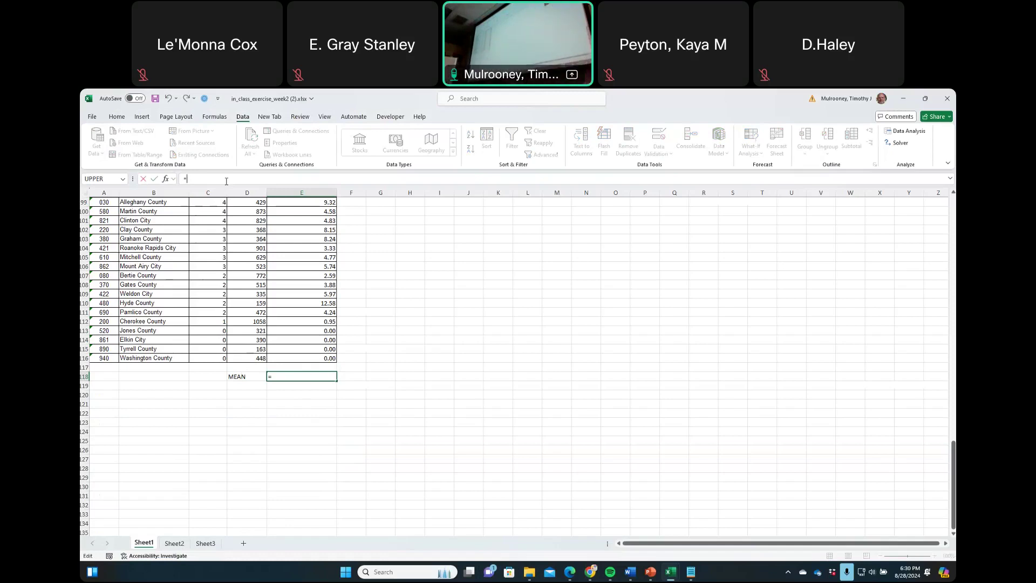
{"action": "type", "text": "A"}
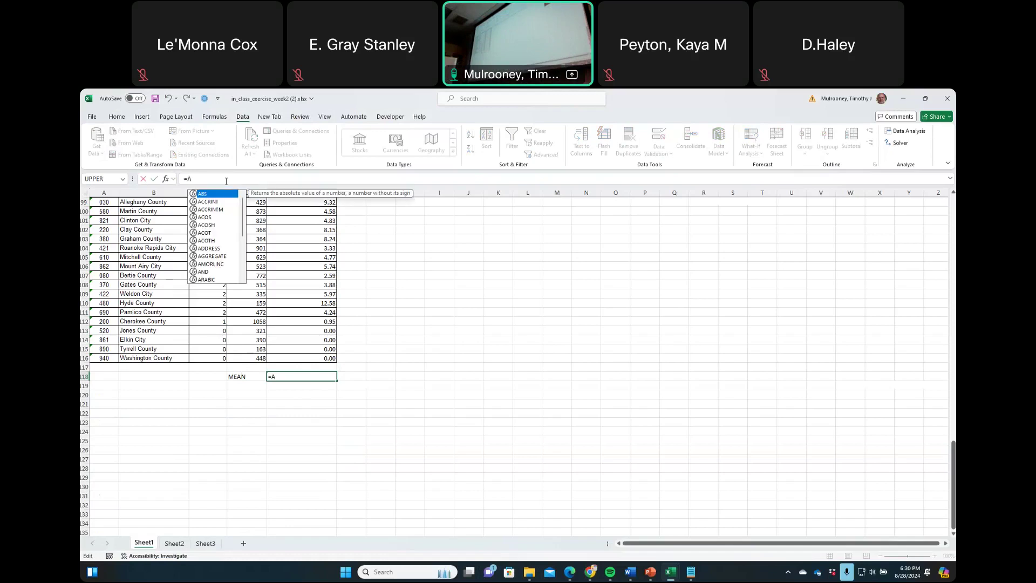
{"action": "type", "text": "VER"}
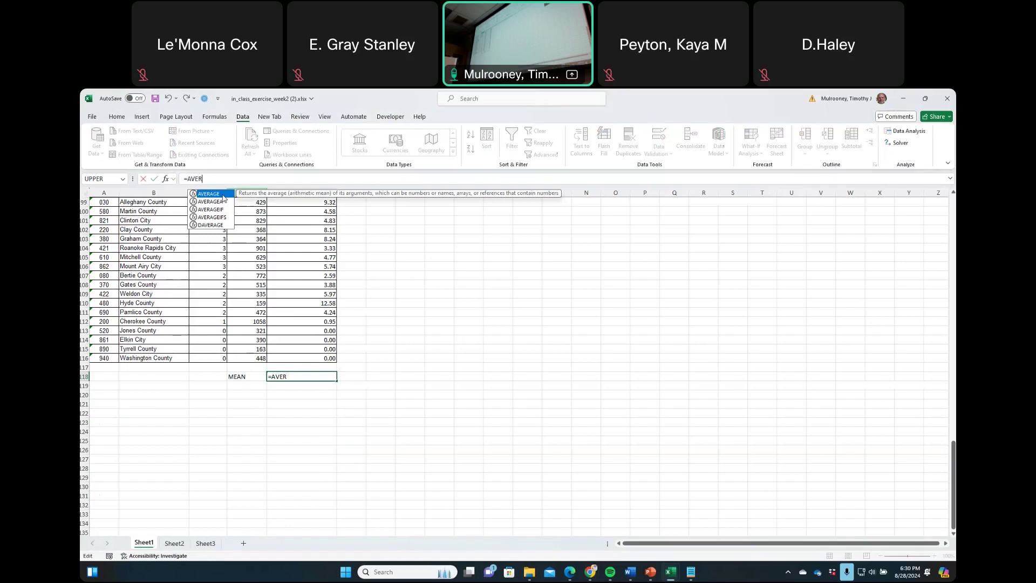
{"action": "double_click", "coordinate": [223, 196]}
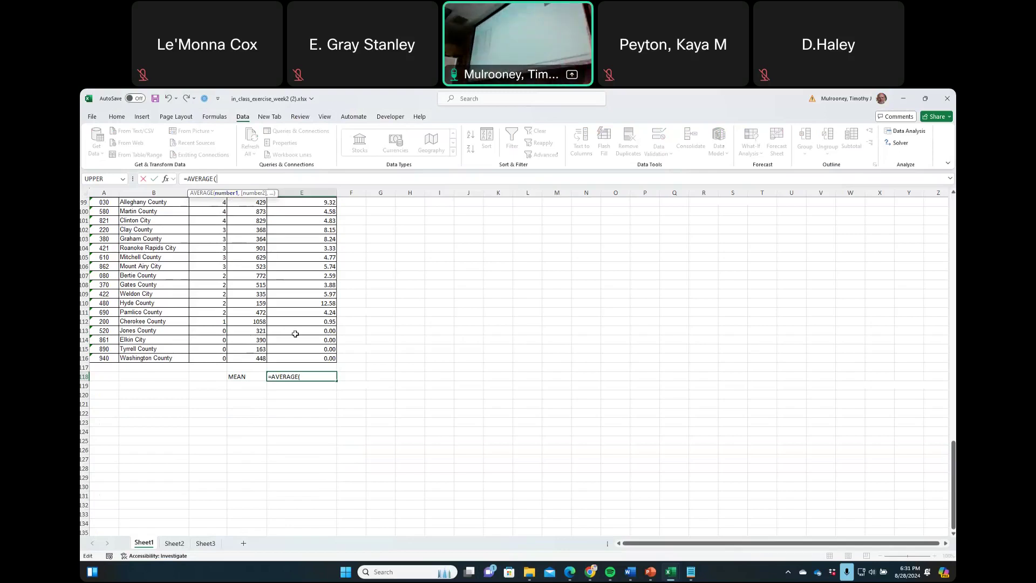
{"action": "left_click_drag", "start_coordinate": [301, 357], "coordinate": [300, 247]}
{"action": "left_click_drag", "start_coordinate": [297, 180], "coordinate": [314, 221]}
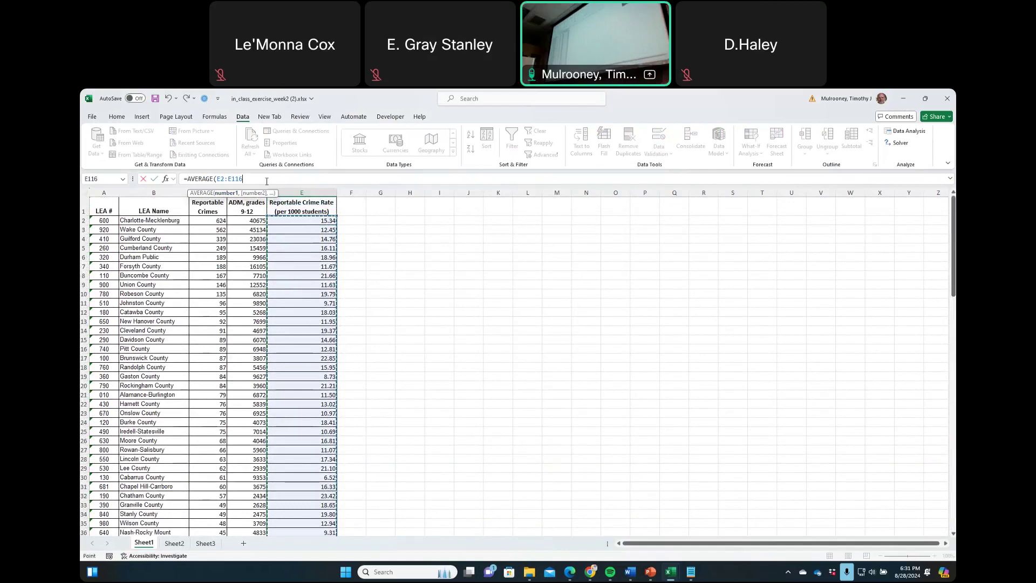
{"action": "type", "text": ")"}
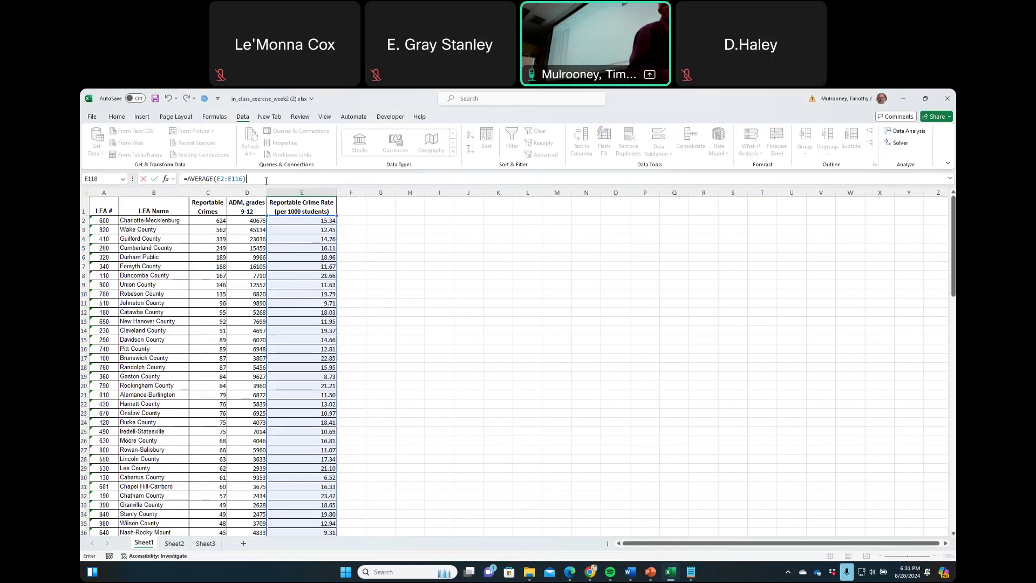
{"action": "key", "text": "Return"}
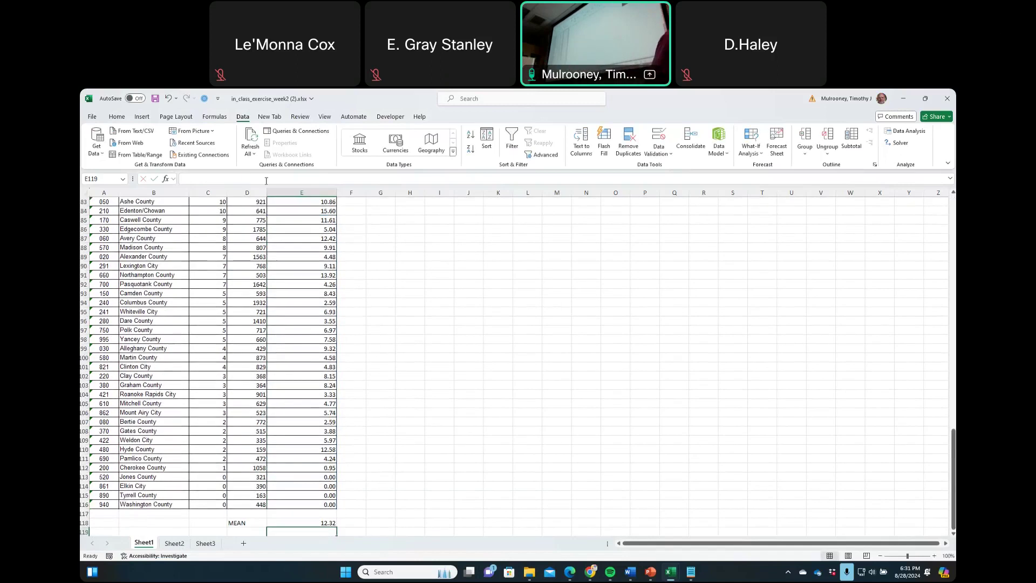
Step: Enter the label MEDIAN in cell D119, directly below the MEAN label
{"action": "scroll", "coordinate": [370, 389], "scroll_direction": "down", "scroll_amount": 2}
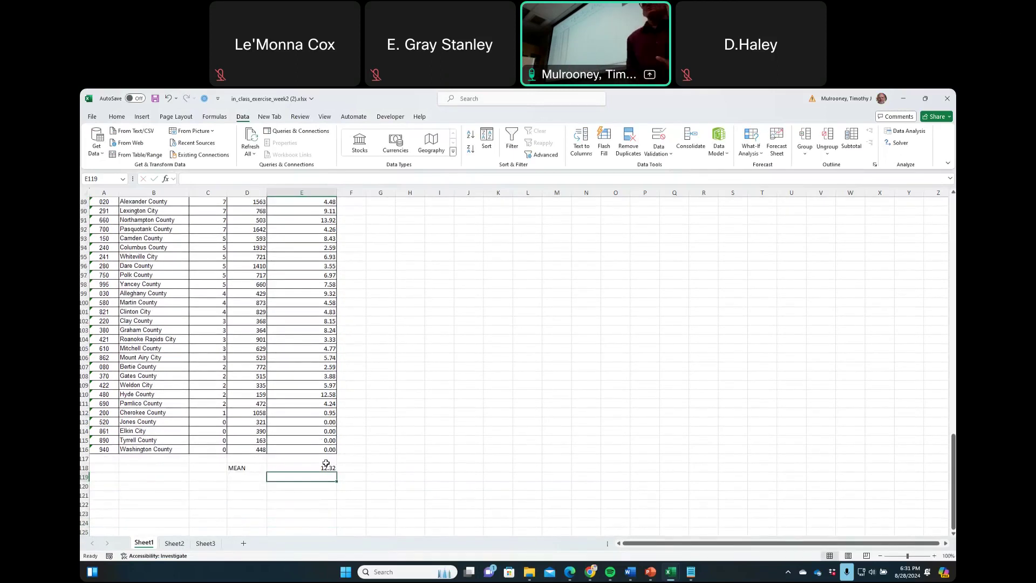
{"action": "key", "text": "Left"}
{"action": "type", "text": "MEDIA"}
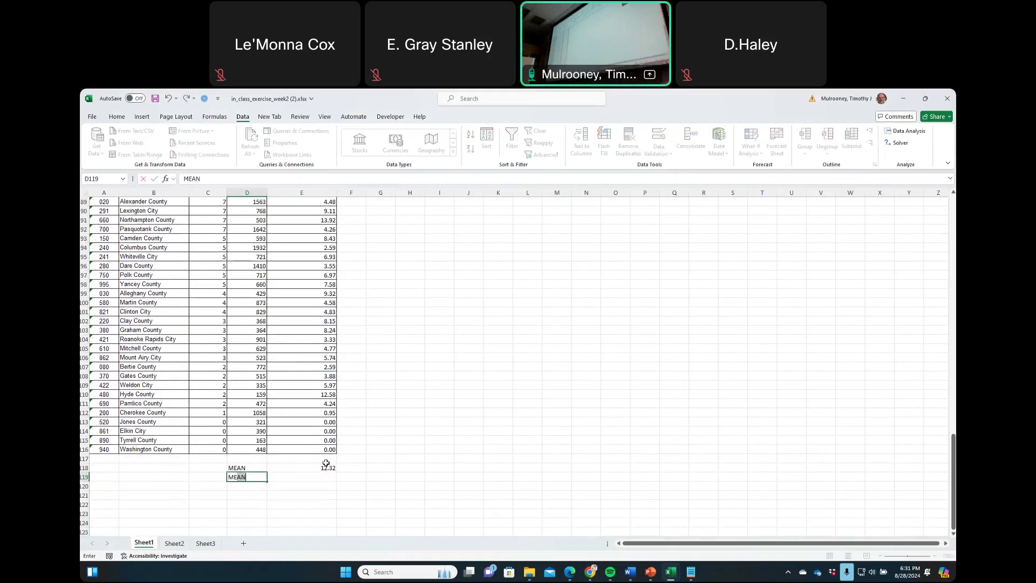
{"action": "type", "text": "N"}
{"action": "key", "text": "Tab"}
Step: Calculate the median Reportable Crime Rate in cell E119 with the formula =MEDIAN(E2:E116)
{"action": "type", "text": "=MEDIA"}
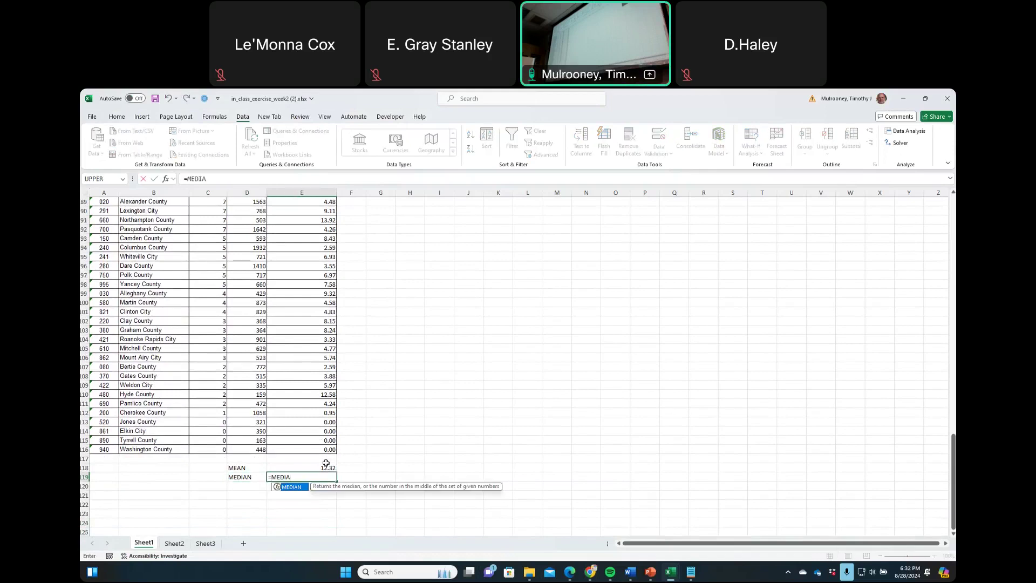
{"action": "type", "text": "N("}
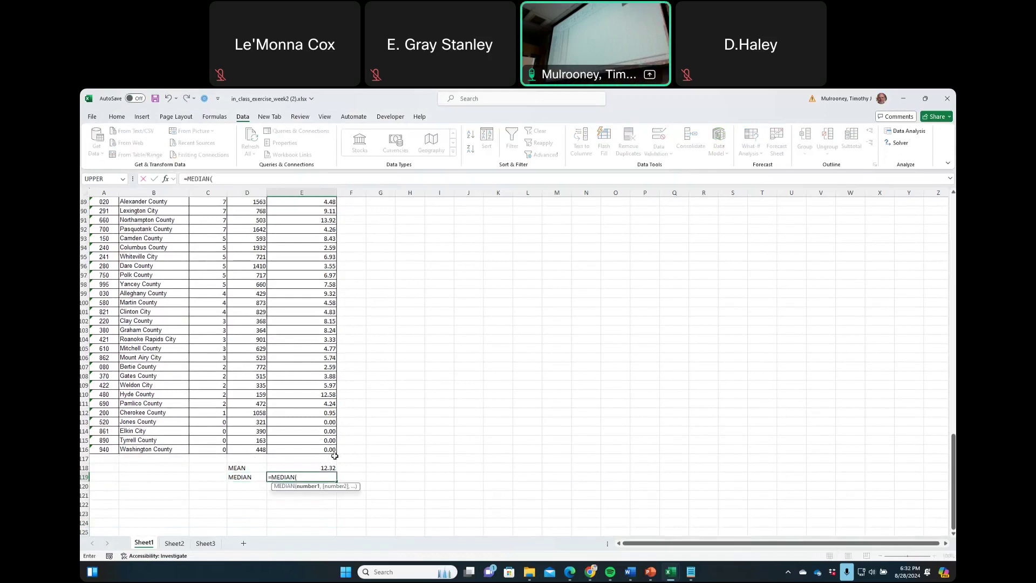
{"action": "left_click_drag", "start_coordinate": [324, 449], "coordinate": [326, 221]}
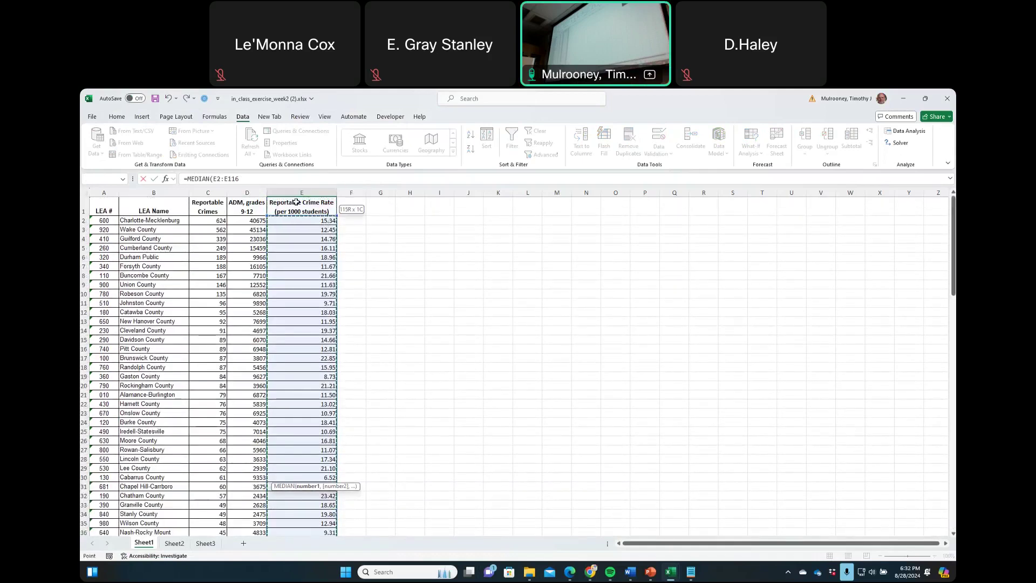
{"action": "left_click", "coordinate": [267, 181]}
{"action": "type", "text": ")"}
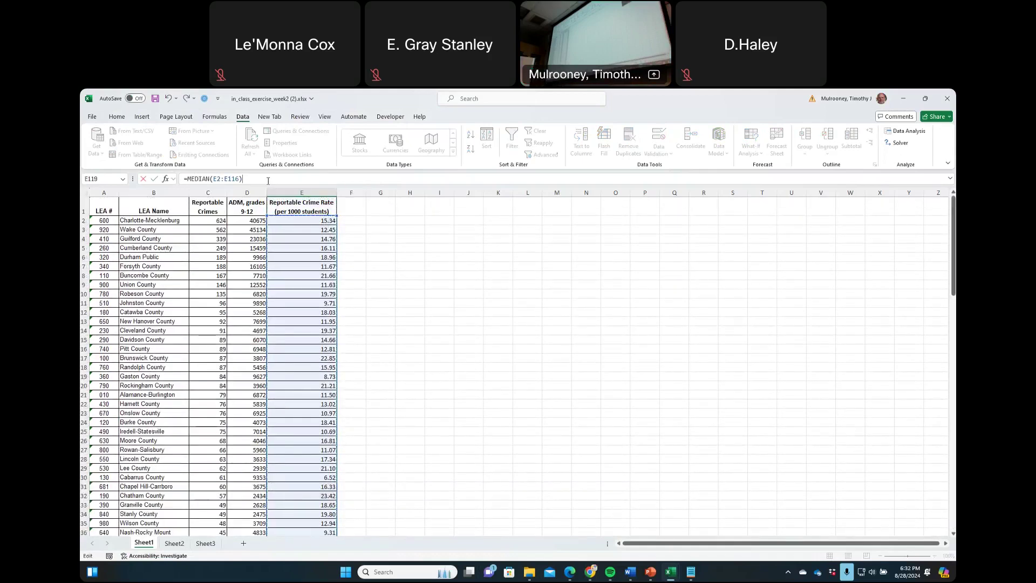
{"action": "key", "text": "Return"}
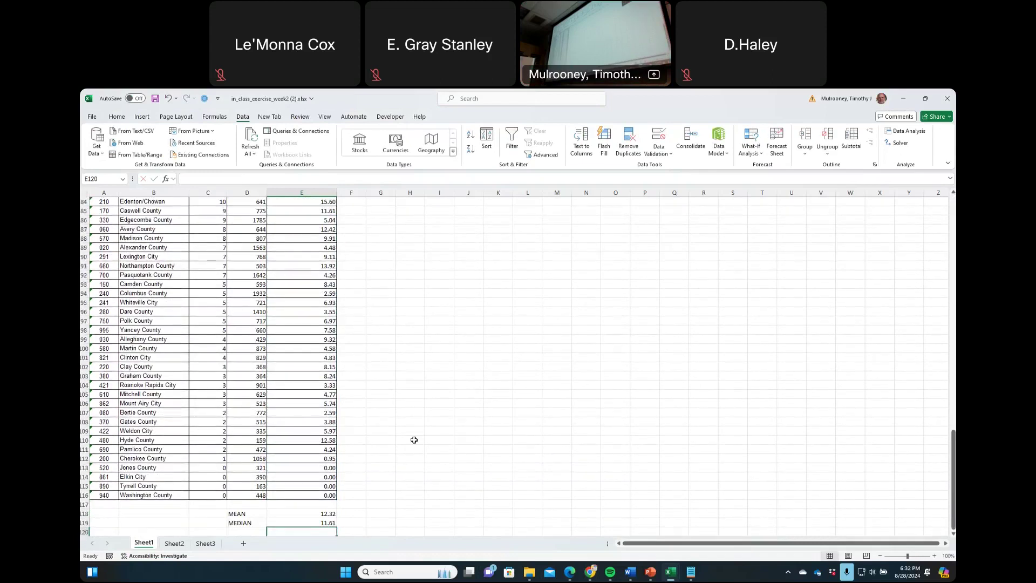
Step: Enter the label VARIANCE in cell D120, below the MEDIAN label
{"action": "scroll", "coordinate": [413, 442], "scroll_direction": "down", "scroll_amount": 1}
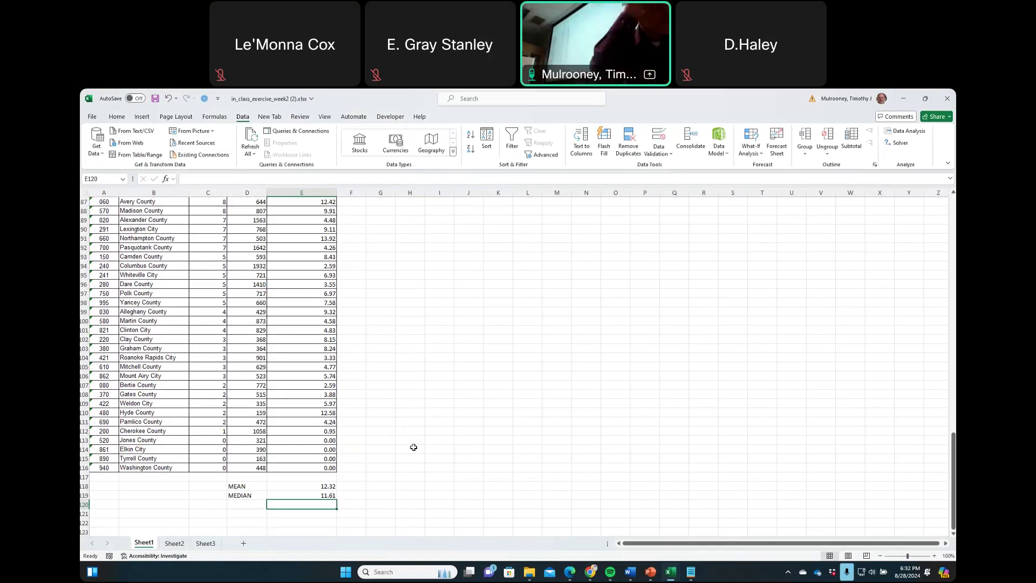
{"action": "left_click", "coordinate": [251, 504]}
{"action": "type", "text": "VAR"}
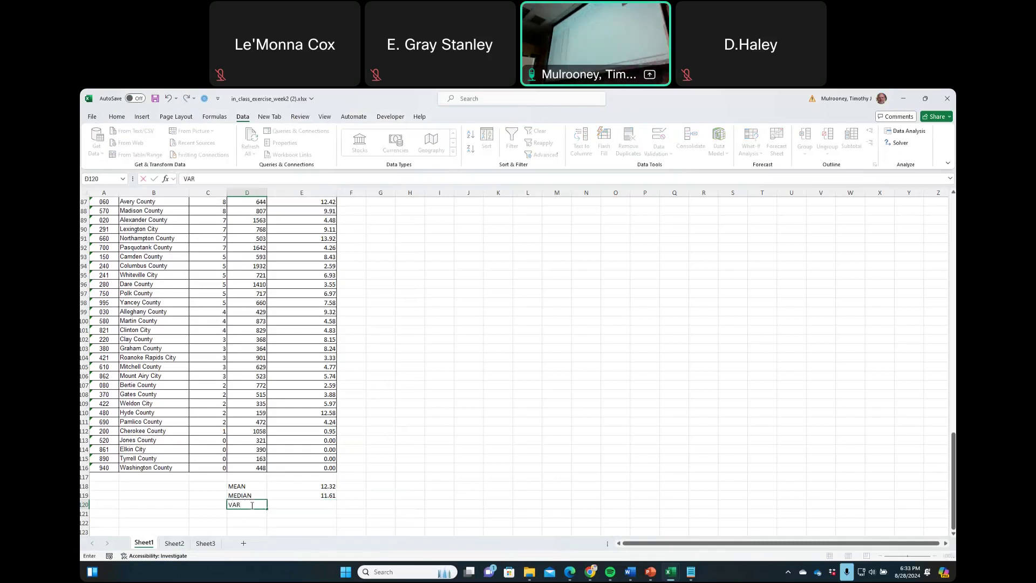
{"action": "type", "text": "IANCE"}
{"action": "key", "text": "Tab"}
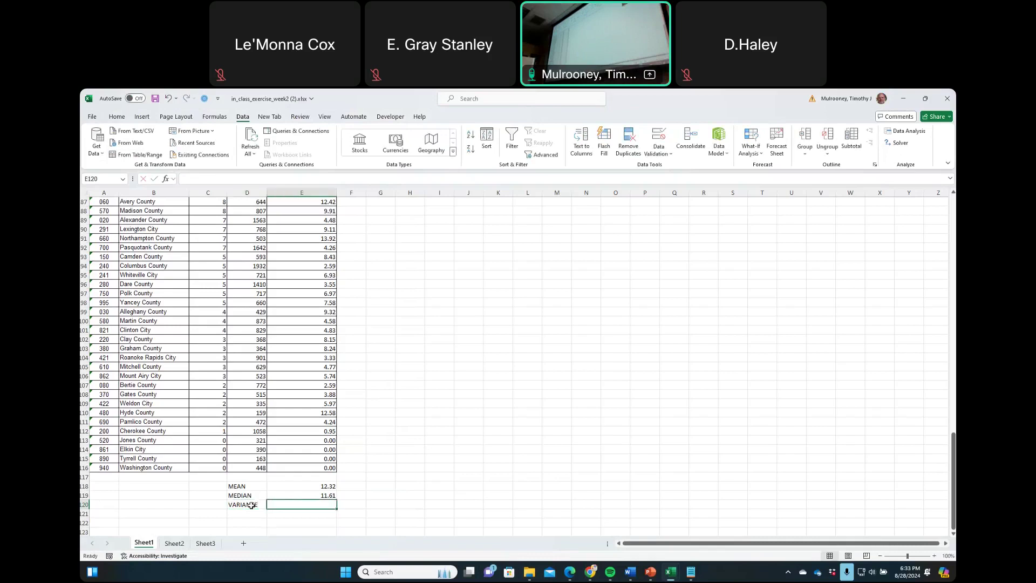
Step: Calculate the population variance of the Reportable Crime Rate in cell E120 with the formula =VAR.P(E2:E116)
{"action": "type", "text": "=VARI"}
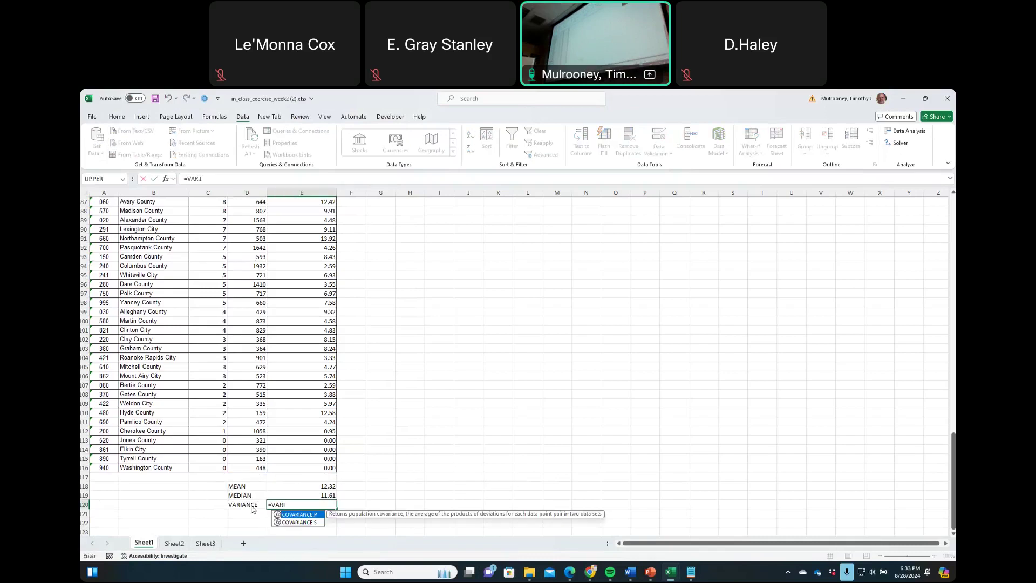
{"action": "key", "text": "BackSpace"}
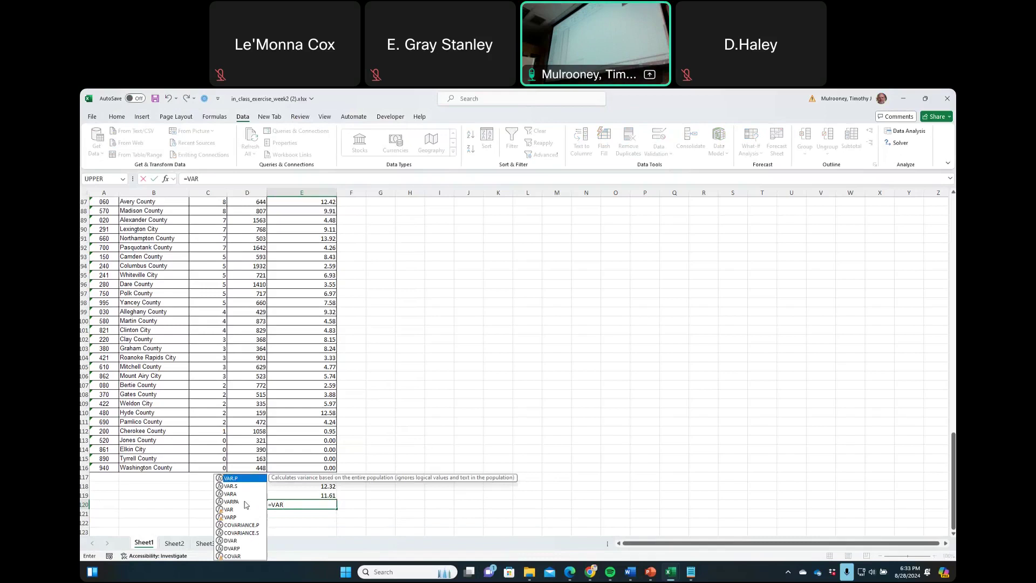
{"action": "left_click", "coordinate": [232, 510]}
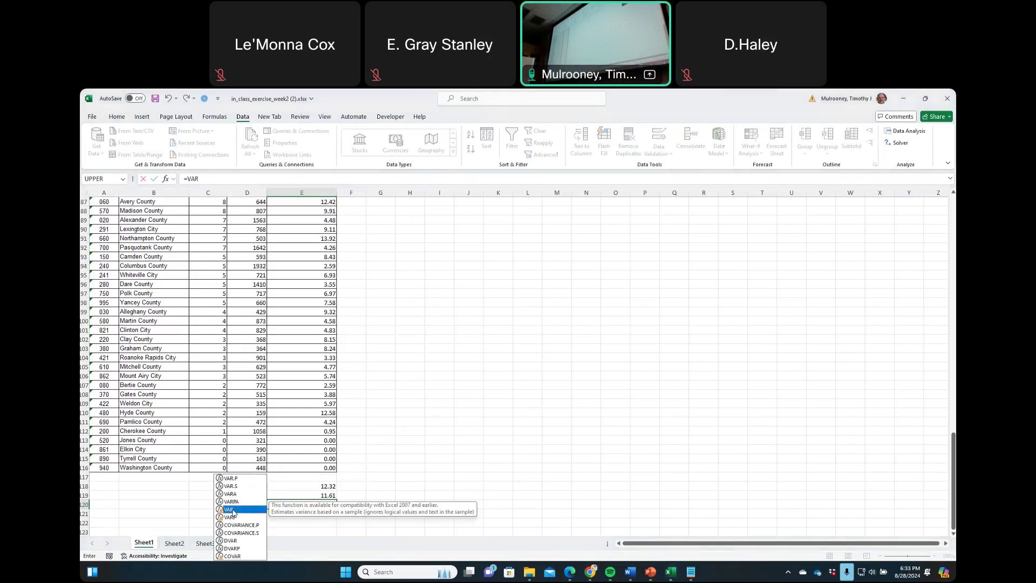
{"action": "left_click", "coordinate": [236, 479]}
{"action": "double_click", "coordinate": [236, 478]}
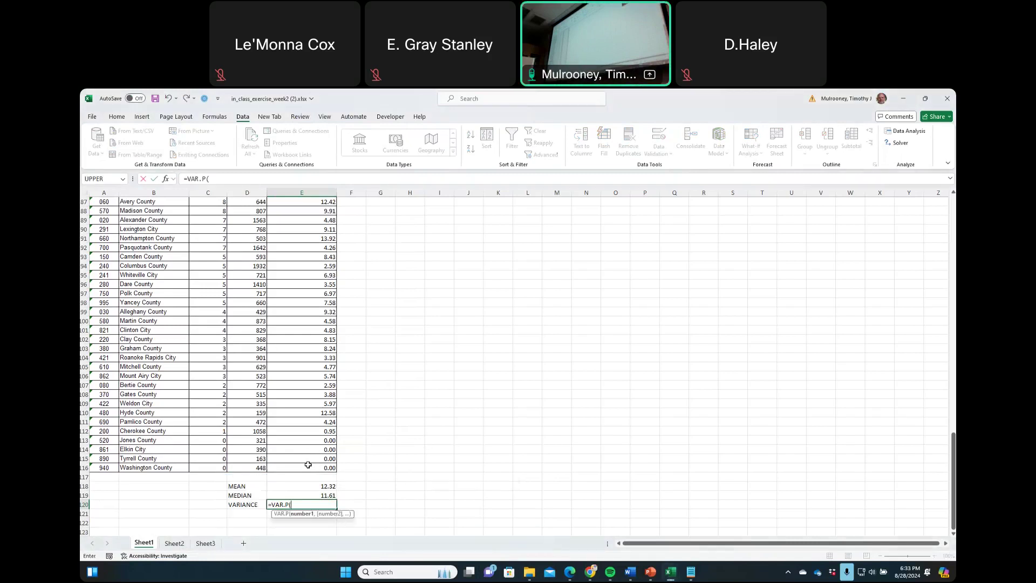
{"action": "left_click_drag", "start_coordinate": [301, 467], "coordinate": [314, 220]}
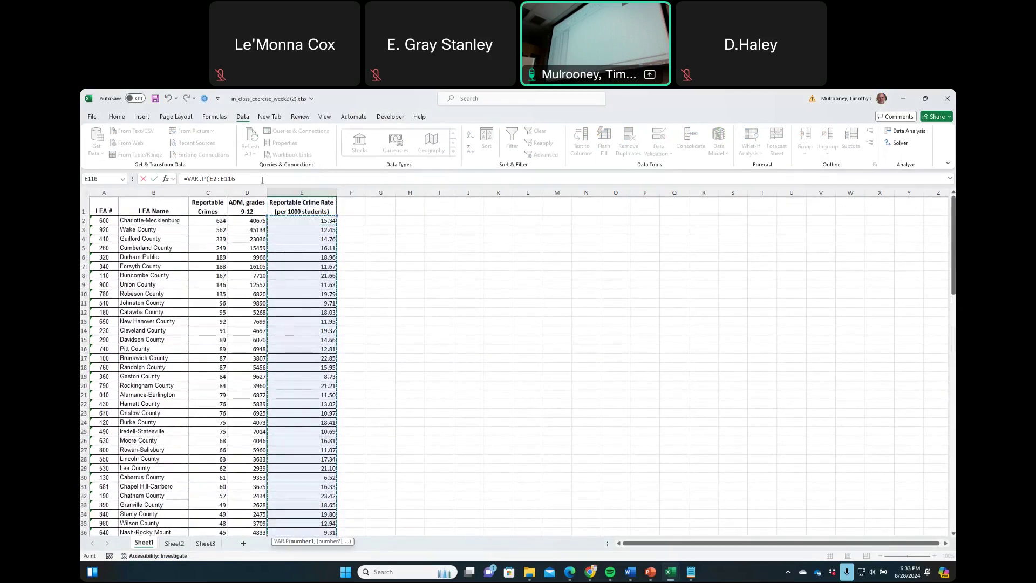
{"action": "left_click", "coordinate": [262, 179]}
{"action": "type", "text": ")"}
{"action": "key", "text": "Return"}
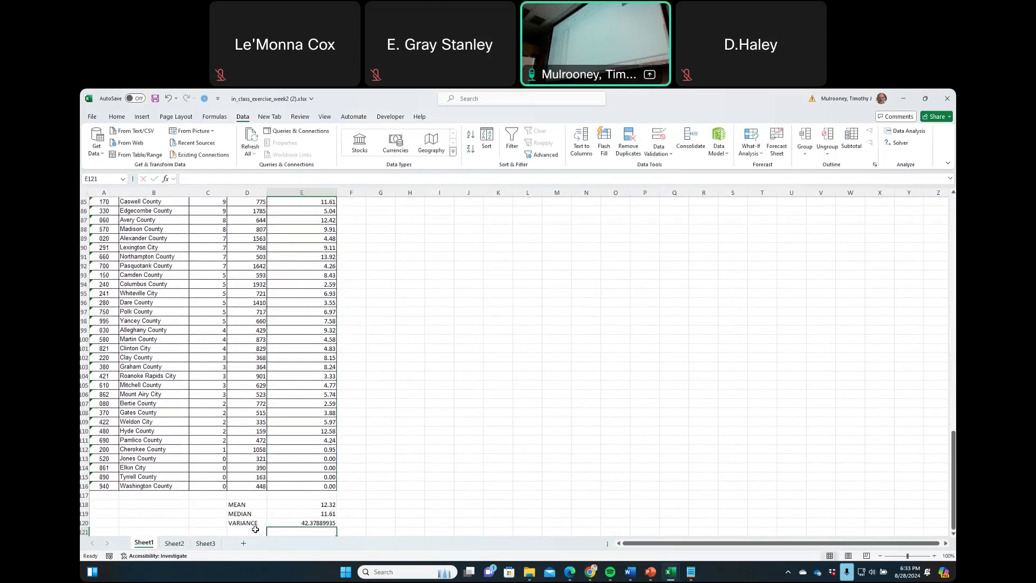
Step: Enter the label STD DEV in cell D121, below the VARIANCE label
{"action": "left_click", "coordinate": [255, 529]}
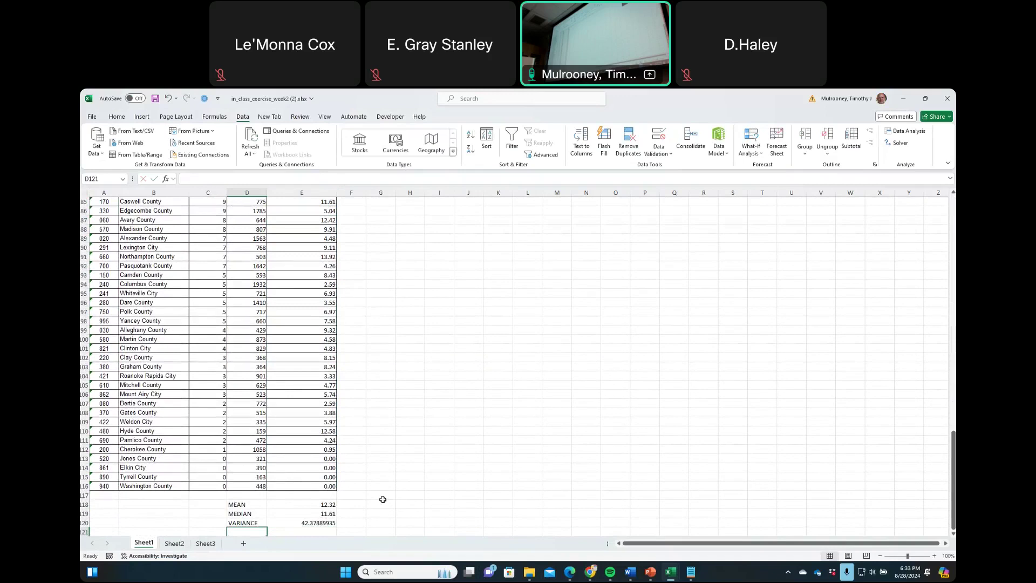
{"action": "type", "text": "STD DEV"}
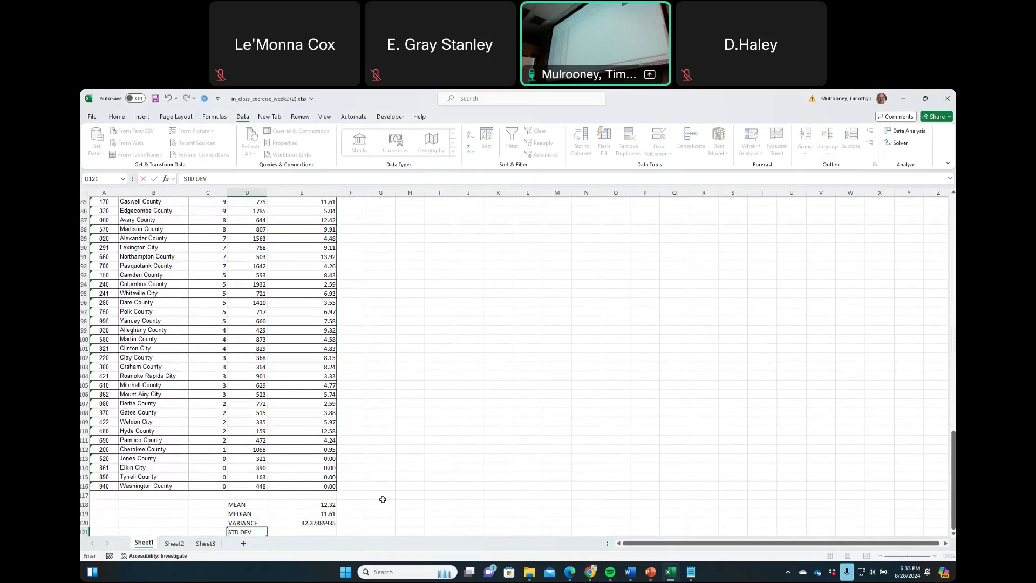
{"action": "key", "text": "Tab"}
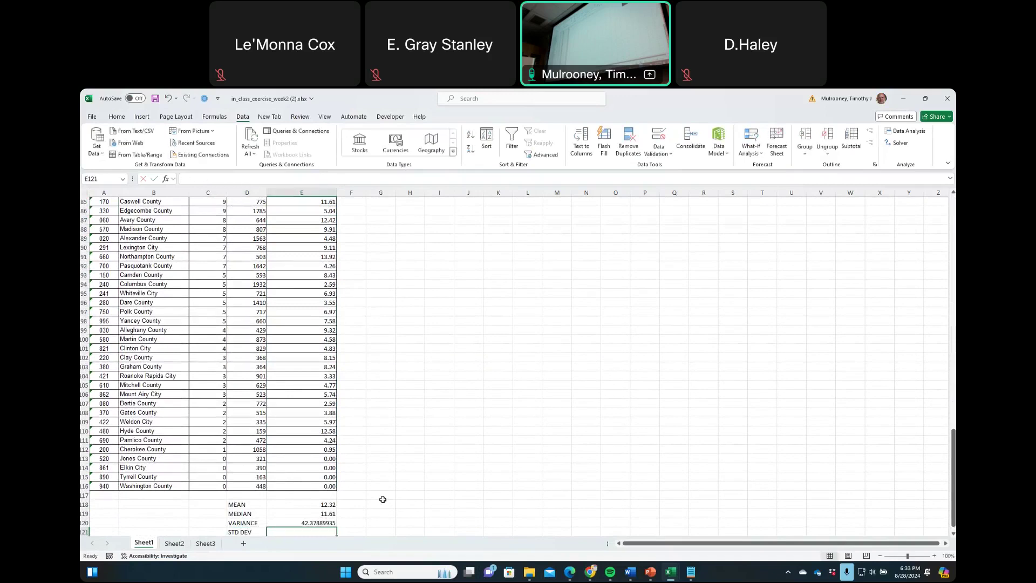
Step: Calculate the population standard deviation of the Reportable Crime Rate in cell E121 with the formula =STDEV.P(E2:E116)
{"action": "type", "text": "=STD"}
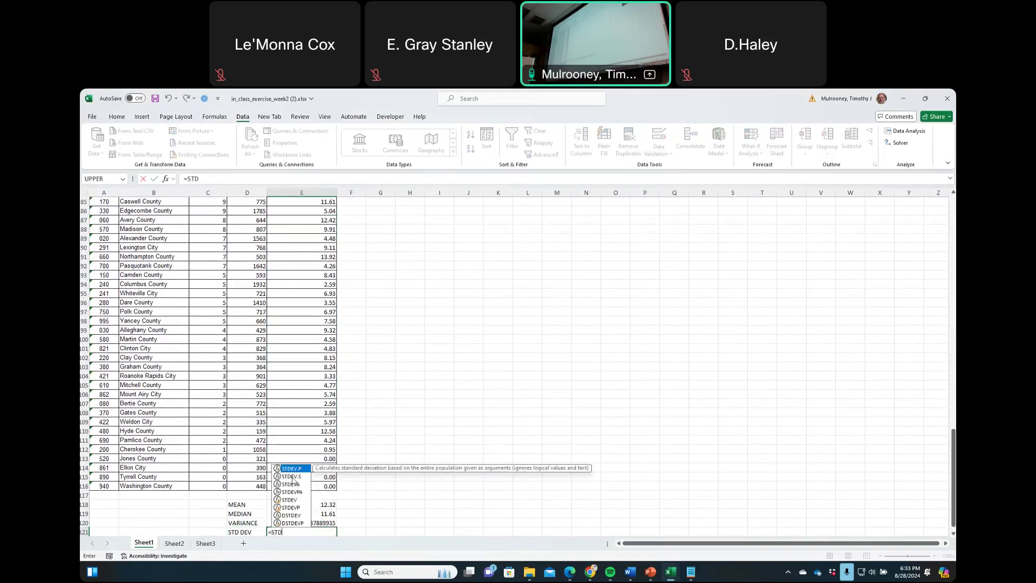
{"action": "double_click", "coordinate": [292, 468]}
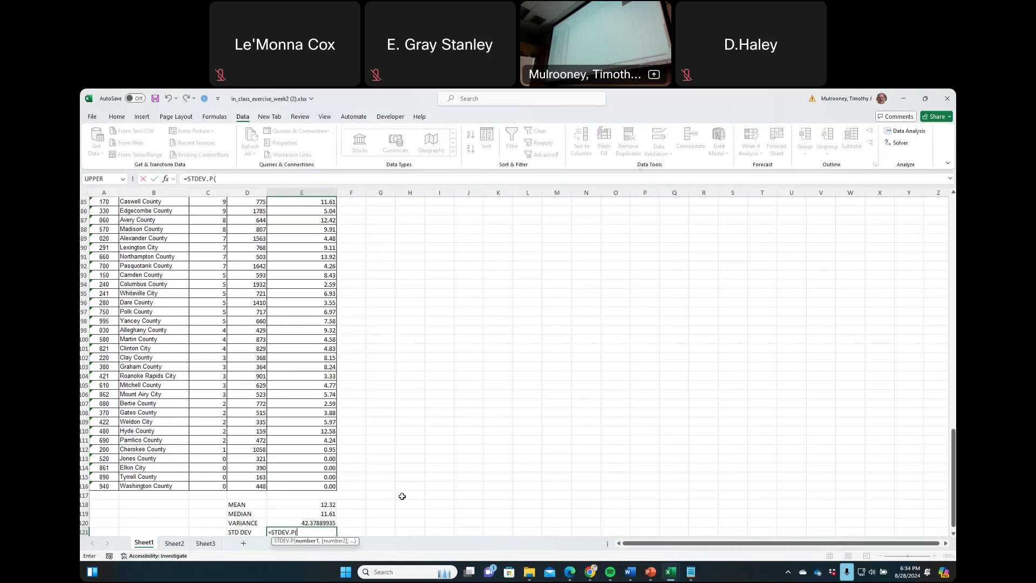
{"action": "left_click_drag", "start_coordinate": [331, 484], "coordinate": [271, 184]}
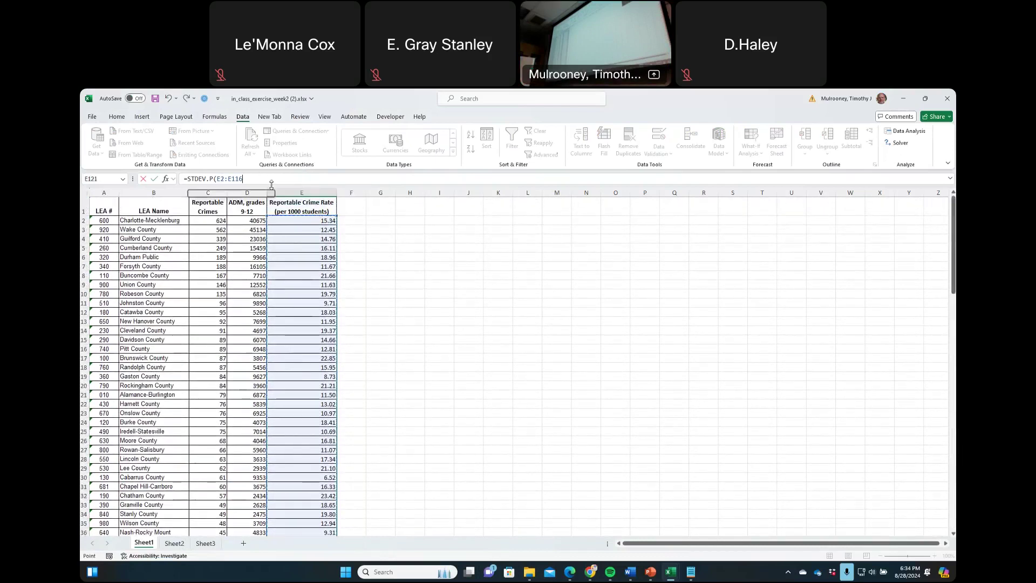
{"action": "key", "text": "Return"}
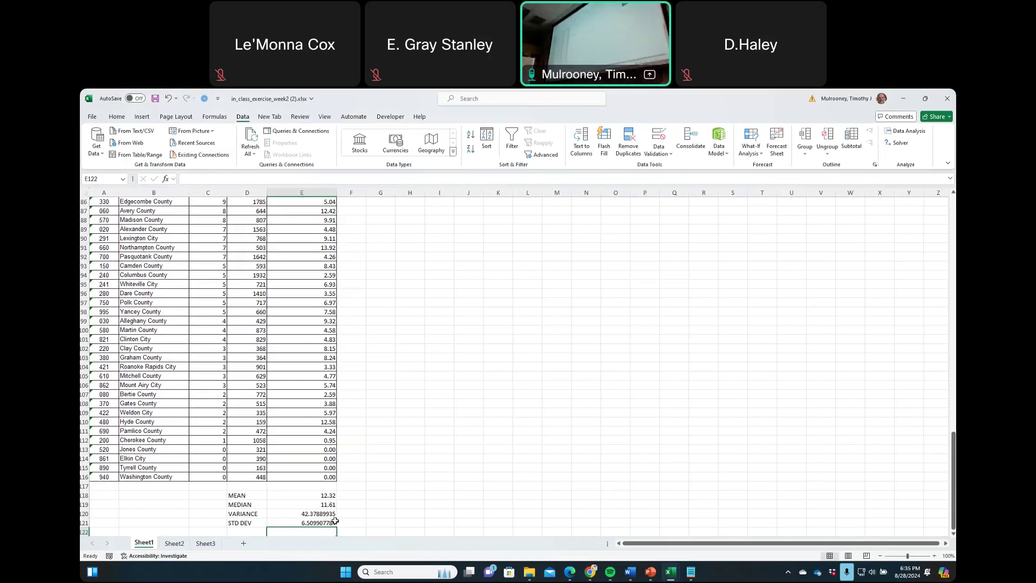
Step: Calculate the mode of the Reportable Crime Rate in cell E122 with the MODE function over all data rows of column E
{"action": "type", "text": "=MODE"}
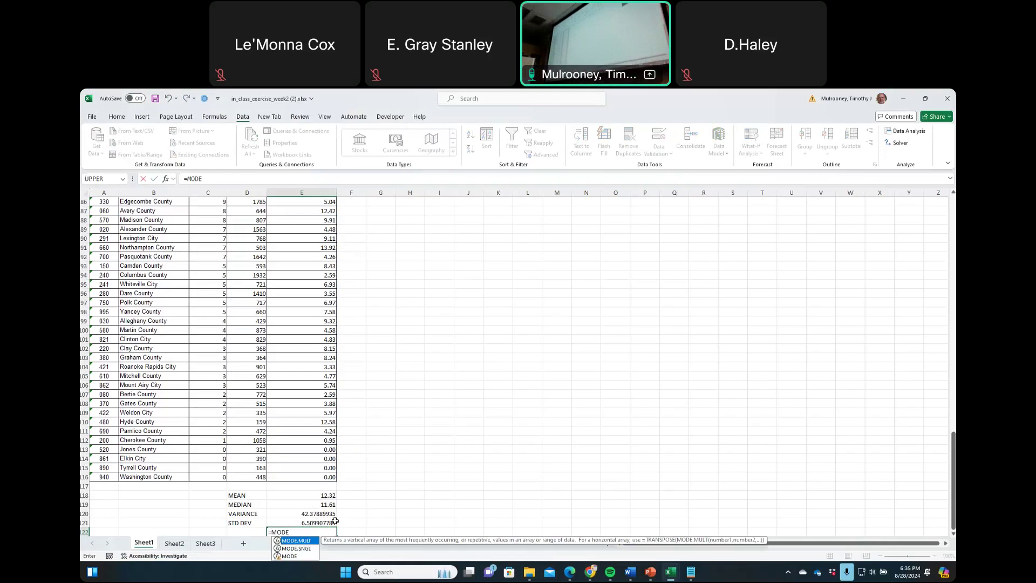
{"action": "key", "text": "Down"}
{"action": "key", "text": "Down"}
{"action": "key", "text": "Tab"}
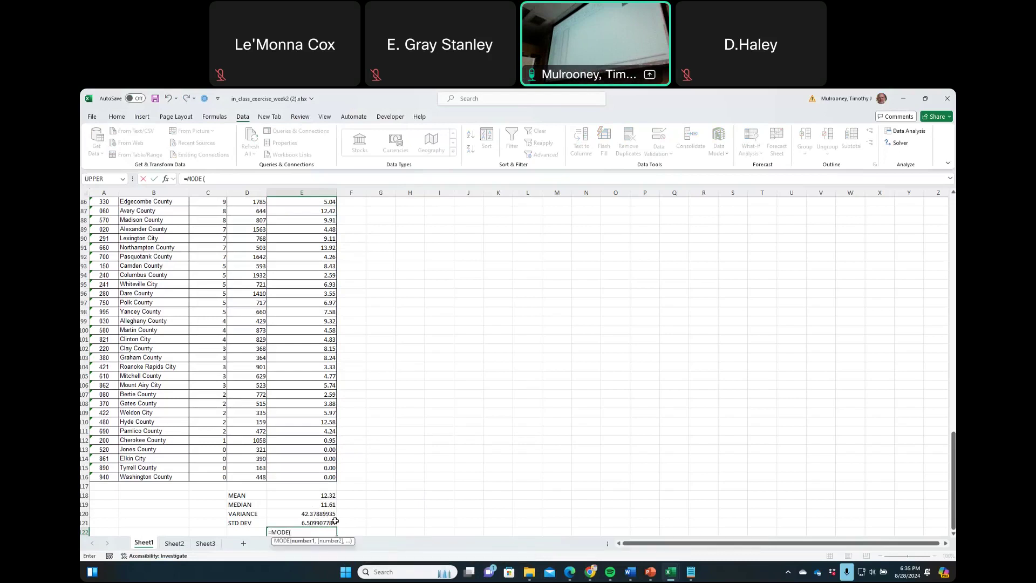
{"action": "left_click_drag", "start_coordinate": [322, 476], "coordinate": [280, 226]}
{"action": "left_click", "coordinate": [250, 182]}
{"action": "key", "text": "Return"}
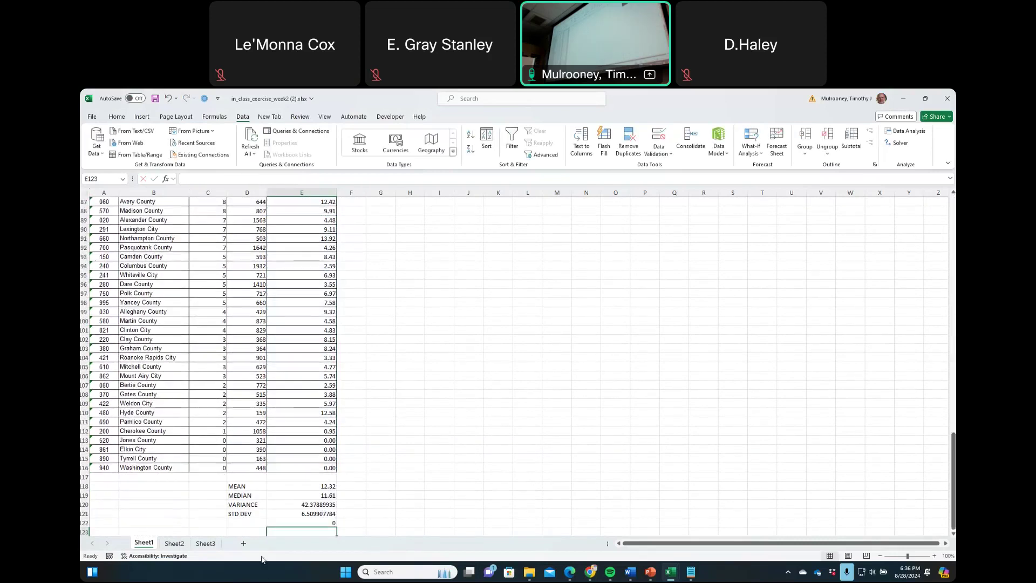
Step: Enter the label MODE in cell D122 and the label MAX in cell D123
{"action": "left_click", "coordinate": [248, 521]}
{"action": "type", "text": "MODE"}
{"action": "key", "text": "Return"}
{"action": "type", "text": "<"}
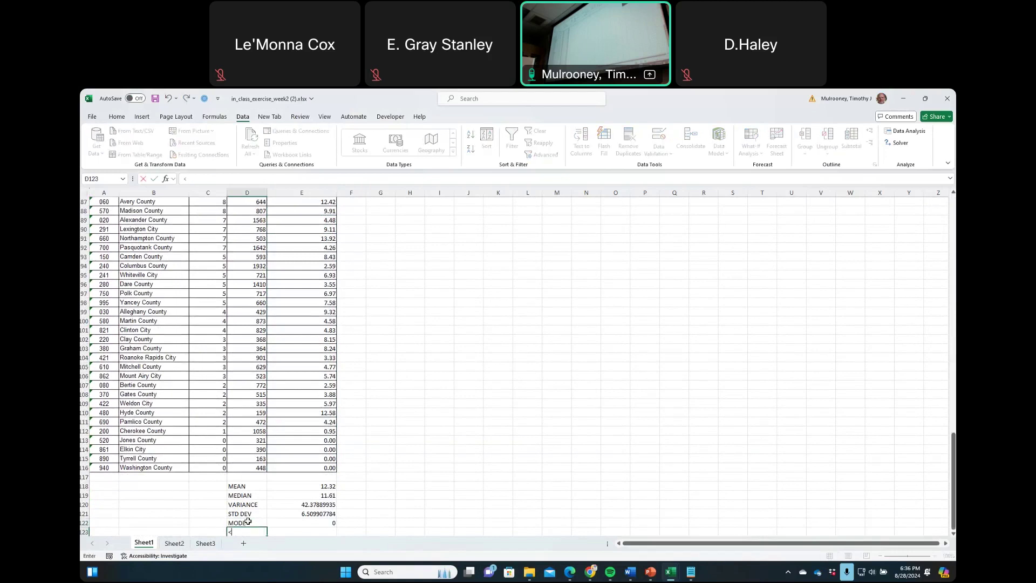
{"action": "key", "text": "BackSpace"}
{"action": "key", "text": "BackSpace"}
{"action": "key", "text": "BackSpace"}
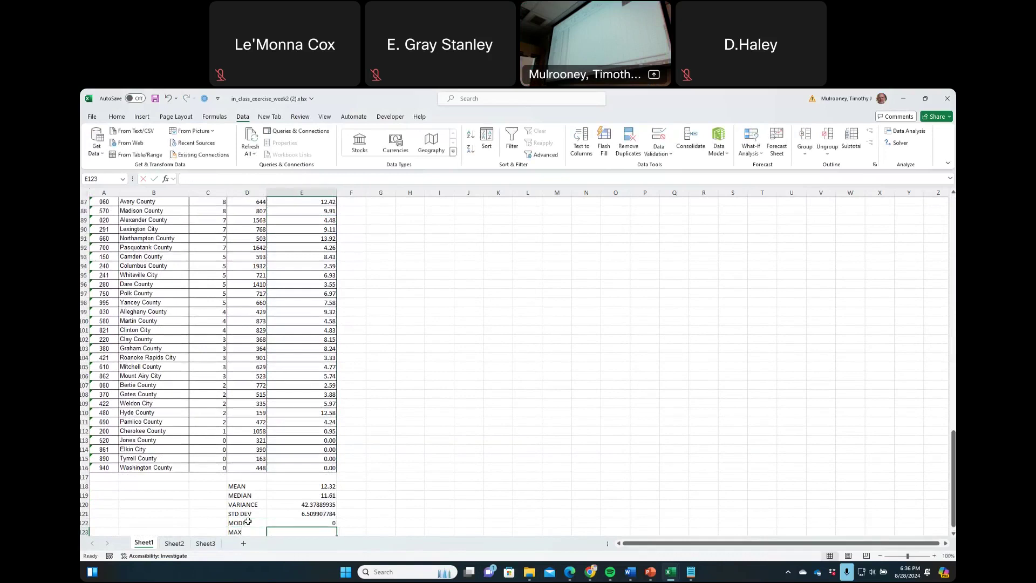
Step: Calculate the maximum Reportable Crime Rate in cell E123 with the MAX function over all data rows of column E
{"action": "type", "text": "=MAC"}
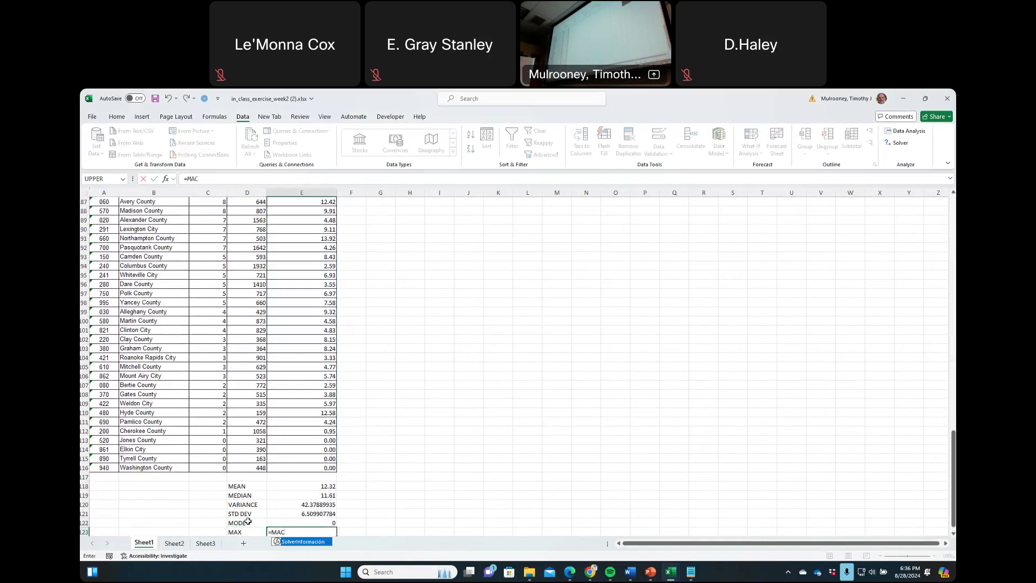
{"action": "key", "text": "BackSpace"}
{"action": "type", "text": "X"}
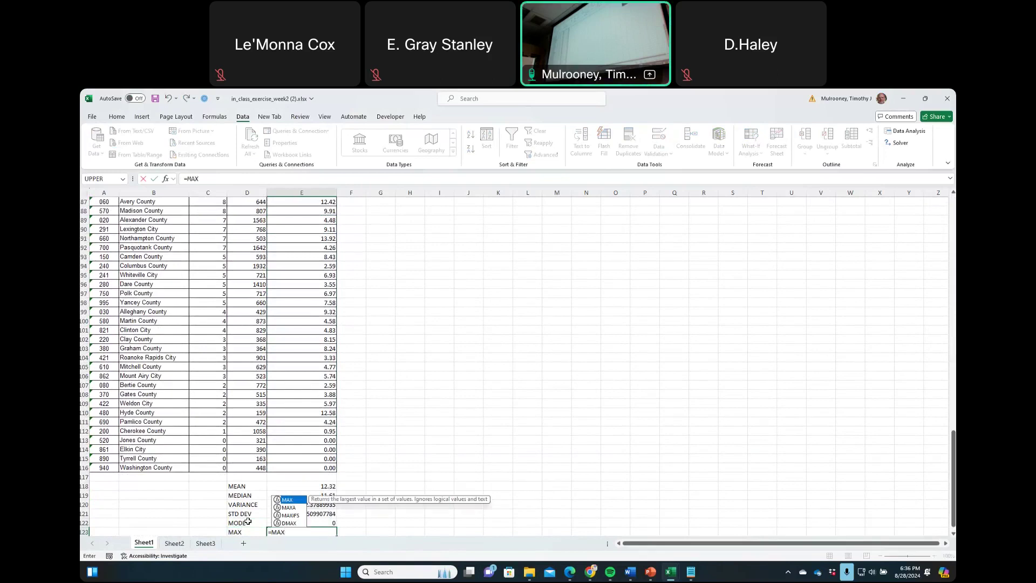
{"action": "double_click", "coordinate": [292, 497]}
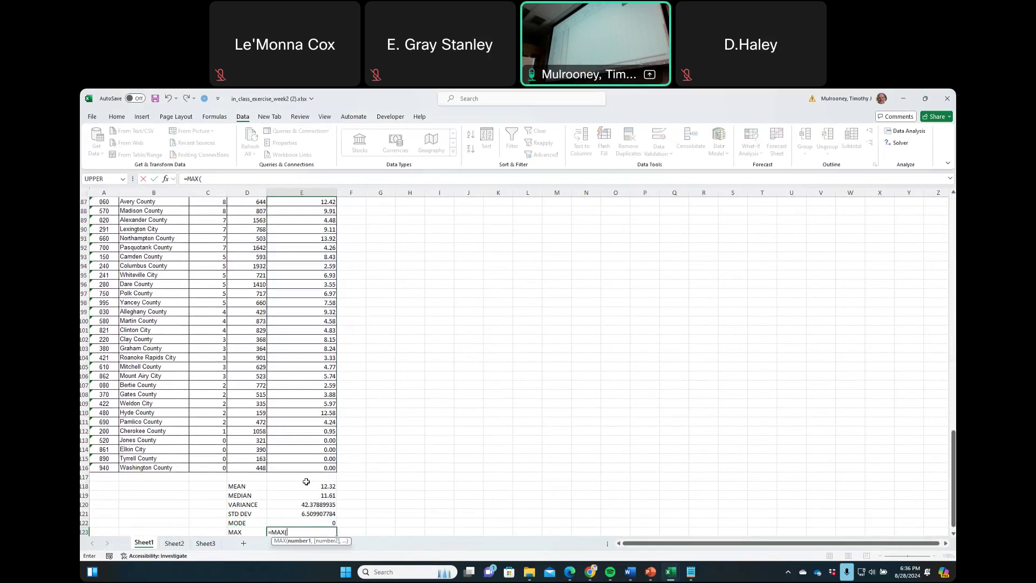
{"action": "left_click_drag", "start_coordinate": [313, 467], "coordinate": [307, 220]}
{"action": "left_click", "coordinate": [256, 183]}
{"action": "key", "text": "Return"}
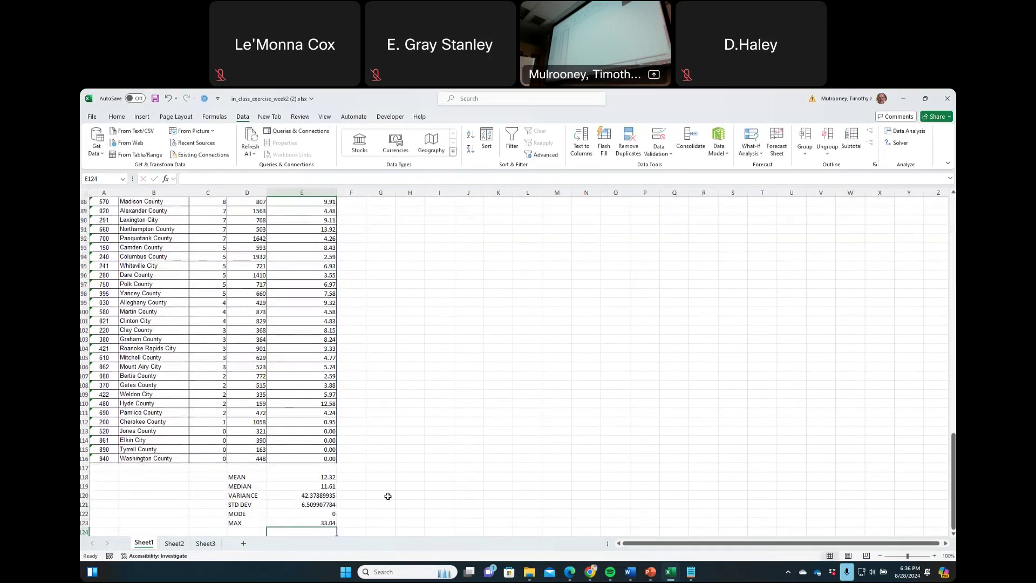
Step: Widen the empty columns F, G and H beside the Reportable Crime Rate column
{"action": "scroll", "coordinate": [388, 496], "scroll_direction": "down", "scroll_amount": 2}
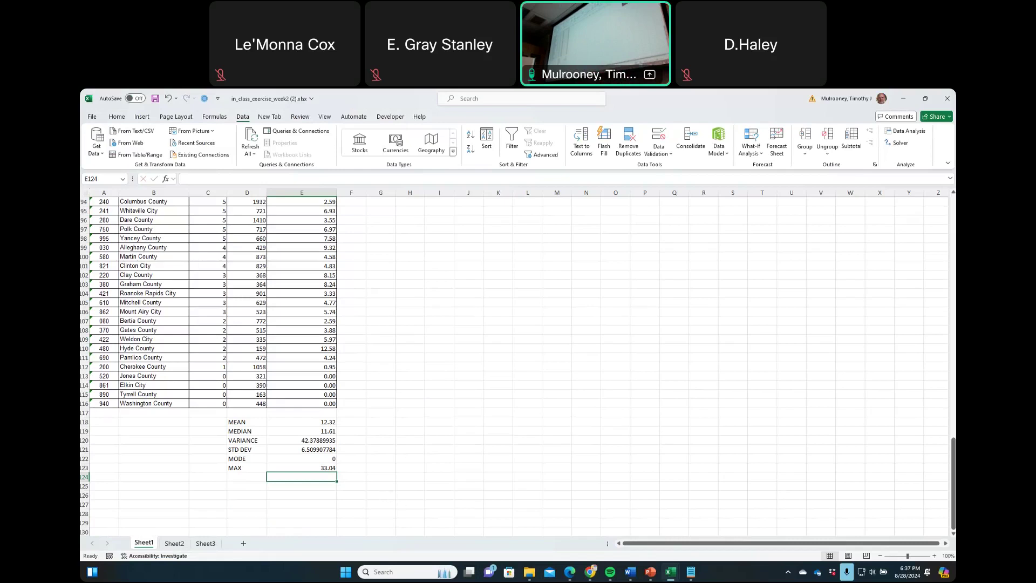
{"action": "scroll", "coordinate": [923, 293], "scroll_direction": "up", "scroll_amount": 20}
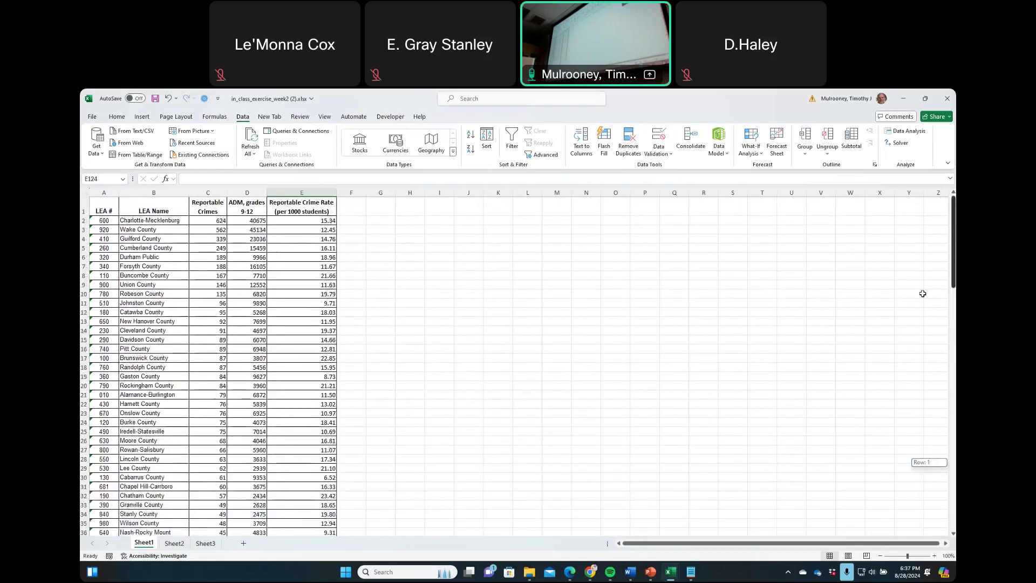
{"action": "left_click_drag", "start_coordinate": [366, 194], "coordinate": [732, 195]}
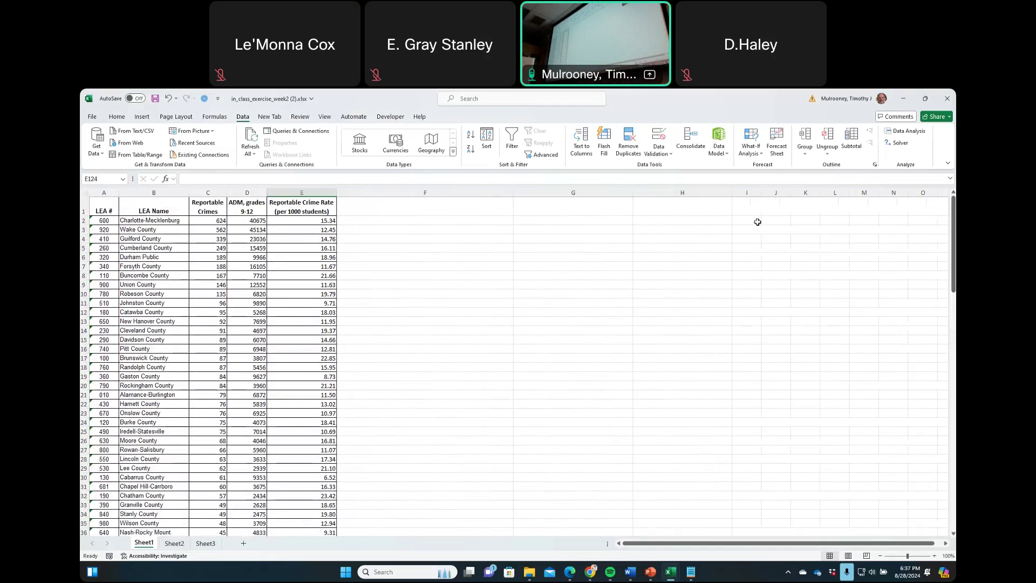
Step: Enter the column header Z-SCORE in cell F1
{"action": "left_click", "coordinate": [410, 209]}
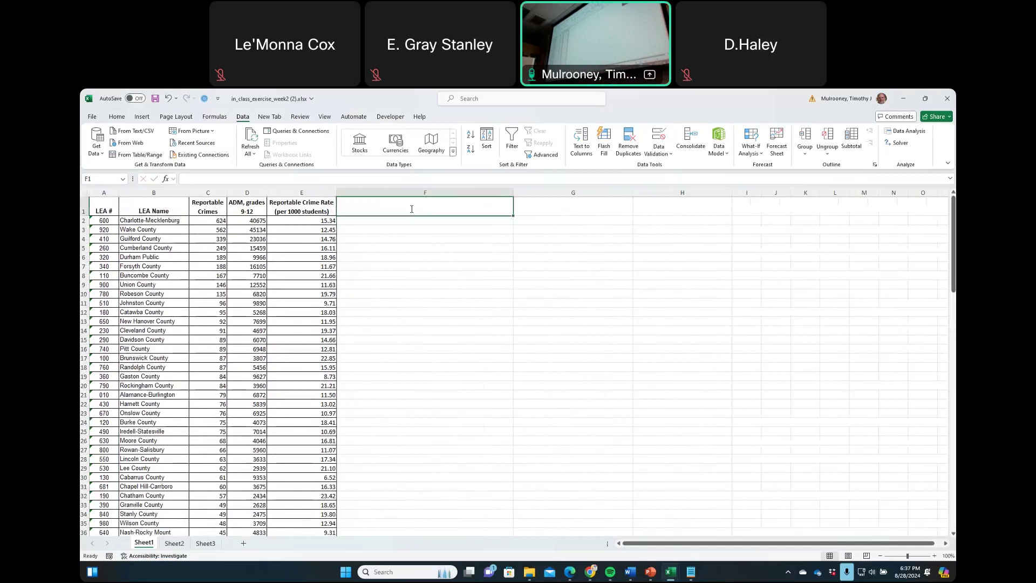
{"action": "type", "text": "Z-SCO"}
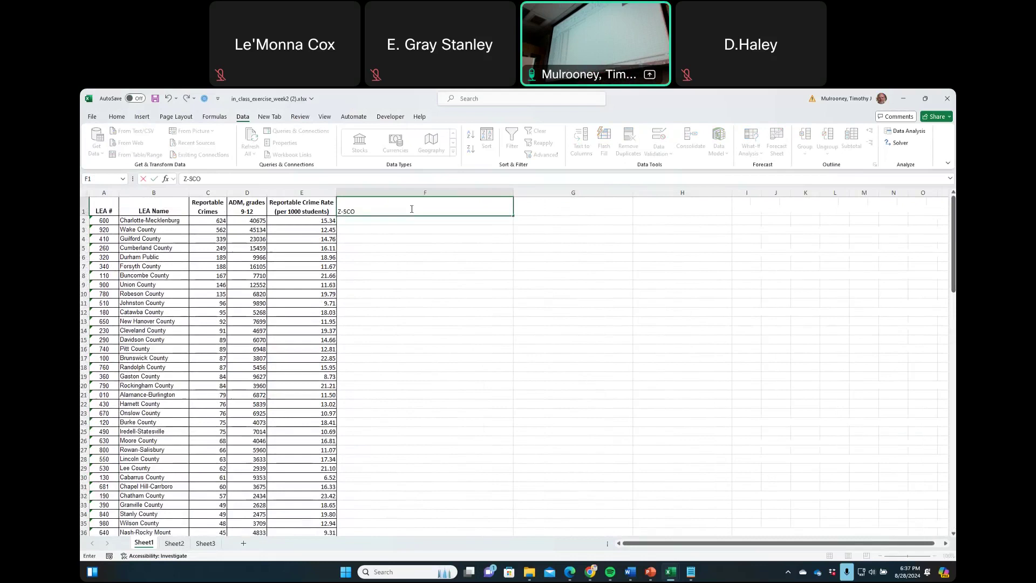
{"action": "type", "text": "RE"}
{"action": "key", "text": "Return"}
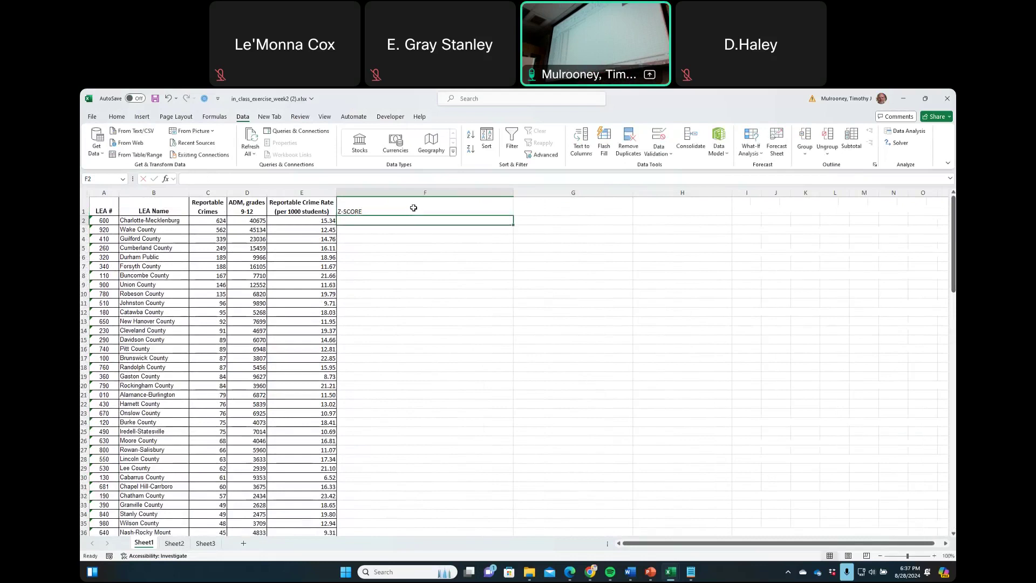
{"action": "left_click", "coordinate": [412, 208]}
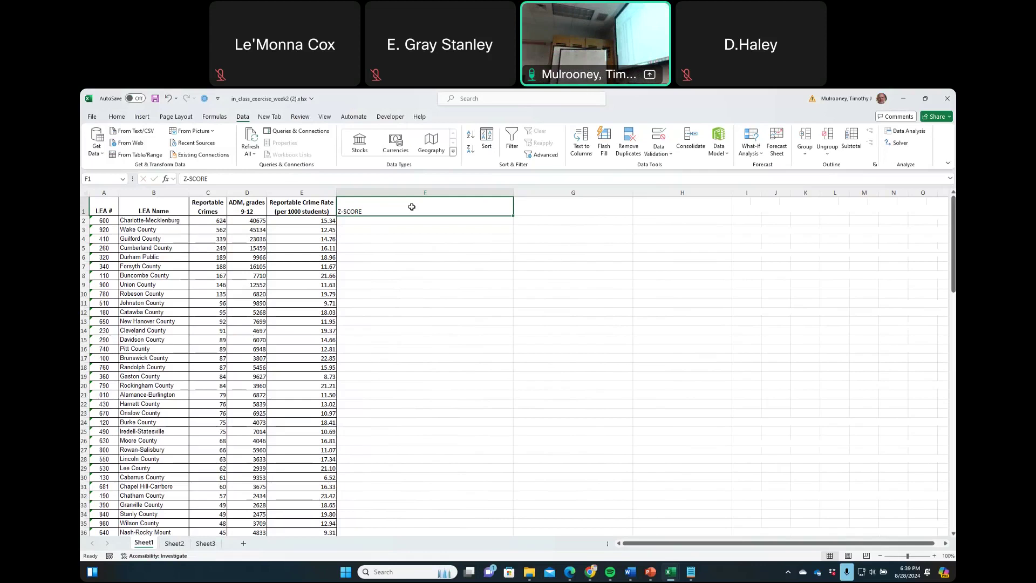
Step: Calculate the first z-score in cell F2 with the formula =(E2-12.32)/6.5099
{"action": "left_click", "coordinate": [403, 223]}
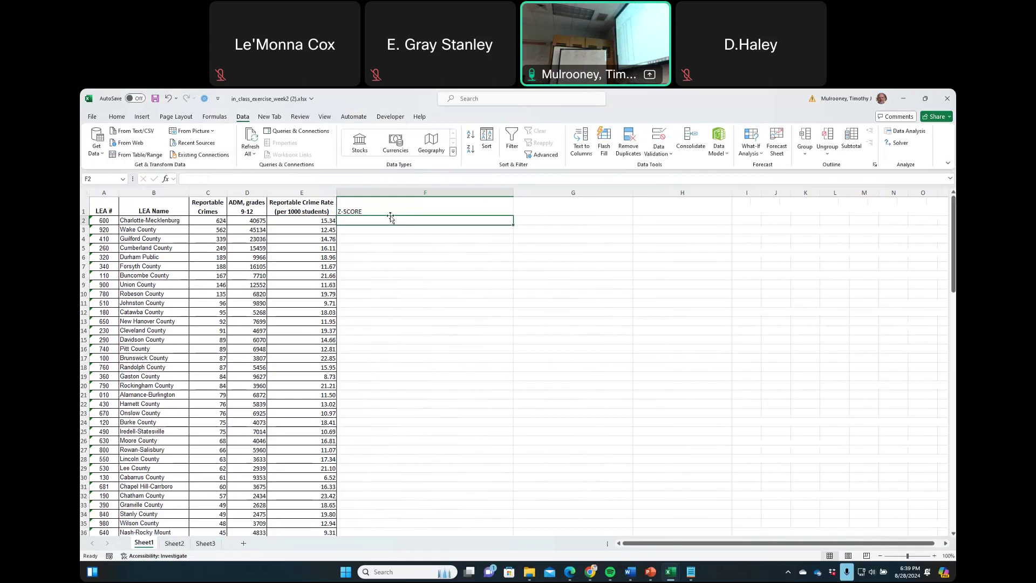
{"action": "left_click", "coordinate": [350, 177]}
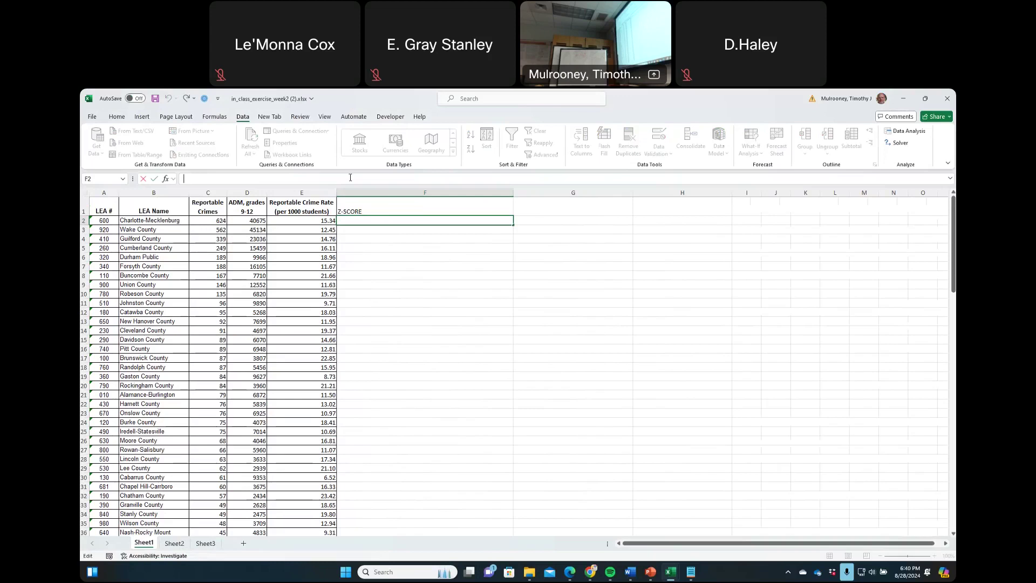
{"action": "left_click", "coordinate": [323, 220]}
{"action": "left_click", "coordinate": [370, 221]}
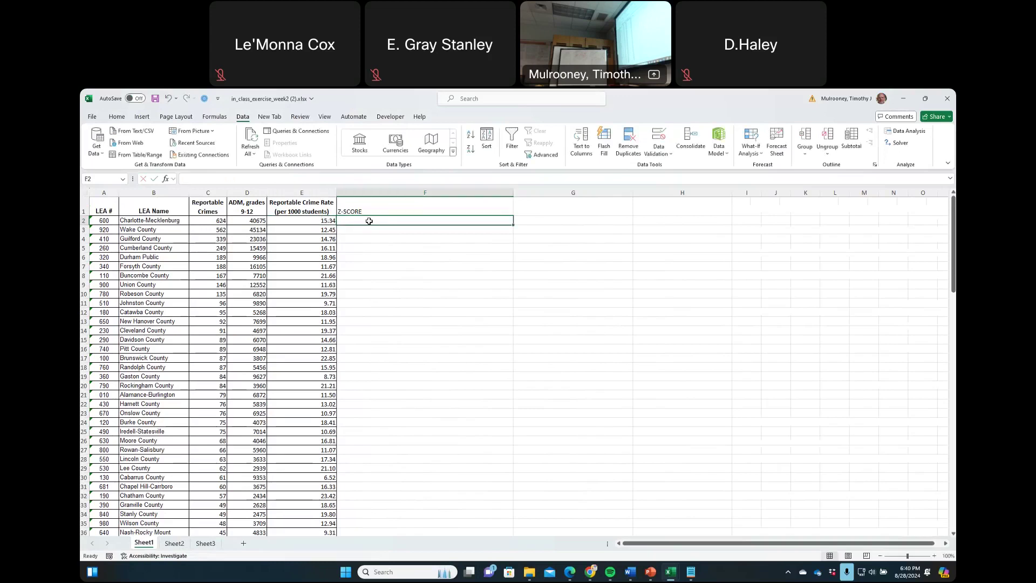
{"action": "type", "text": "="}
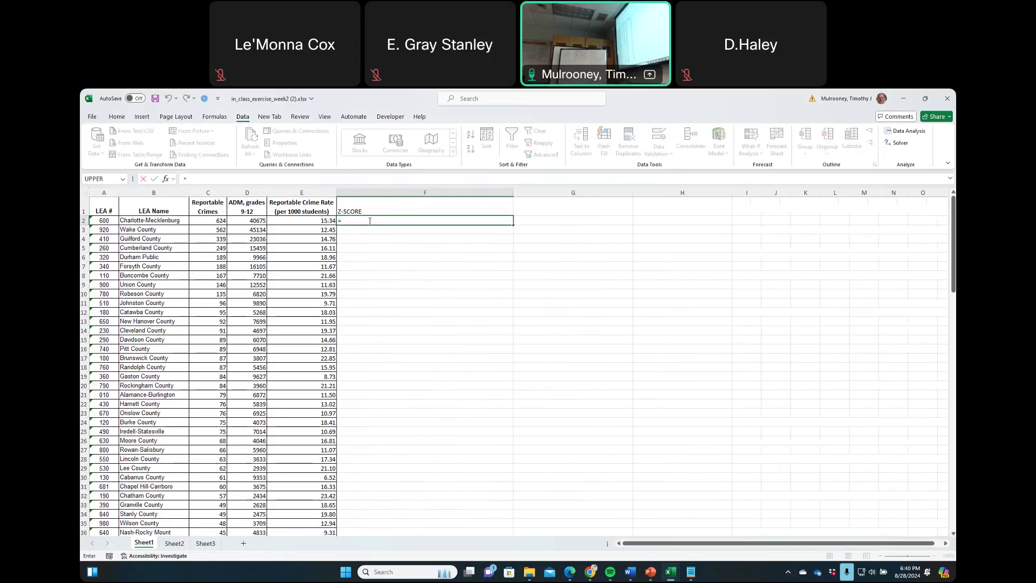
{"action": "left_click", "coordinate": [313, 221]}
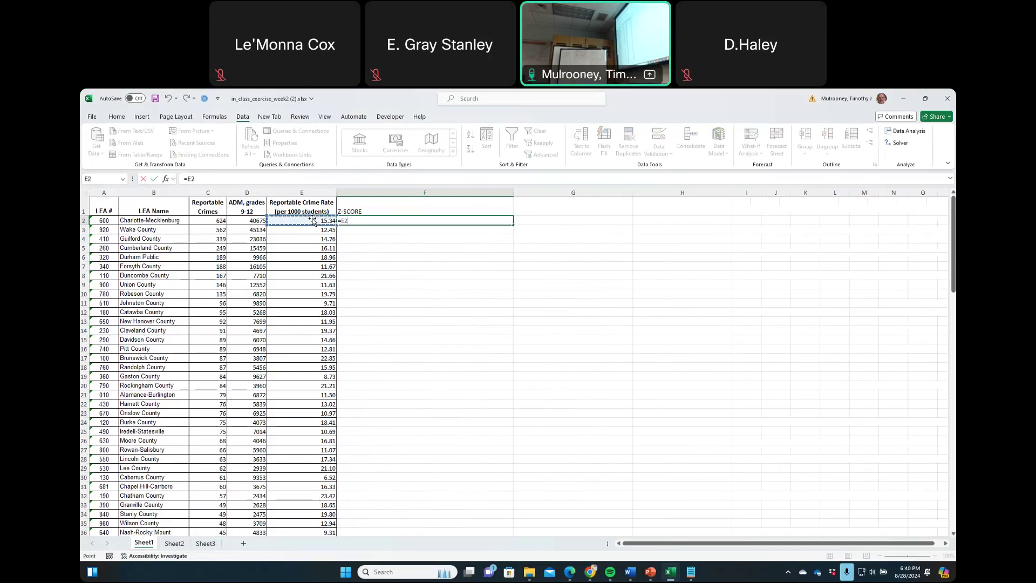
{"action": "type", "text": "-"}
{"action": "type", "text": "12.32"}
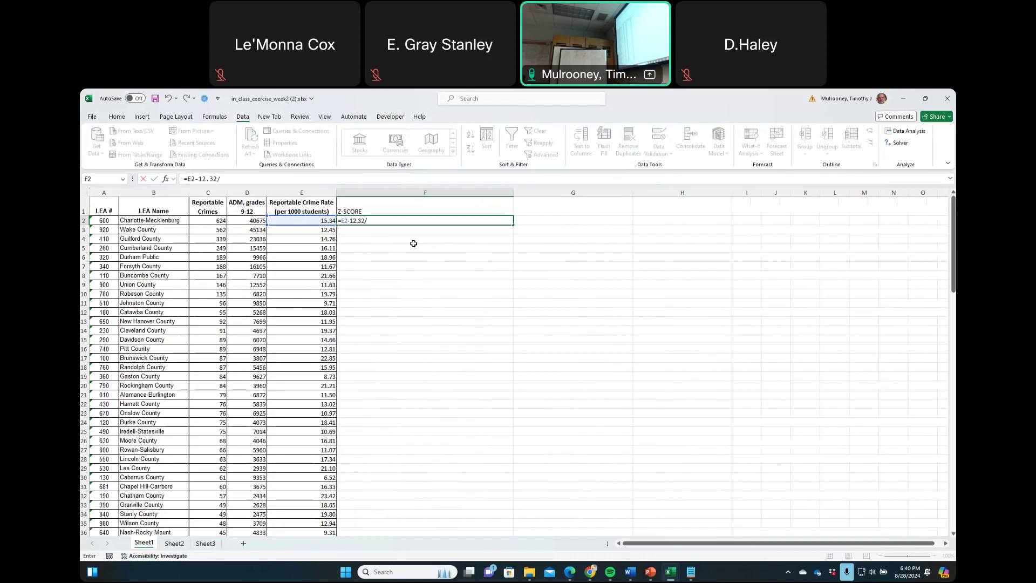
{"action": "type", "text": "/6.5099"}
{"action": "type", "text": "("}
{"action": "type", "text": ")"}
{"action": "key", "text": "Return"}
{"action": "key", "text": "Up"}
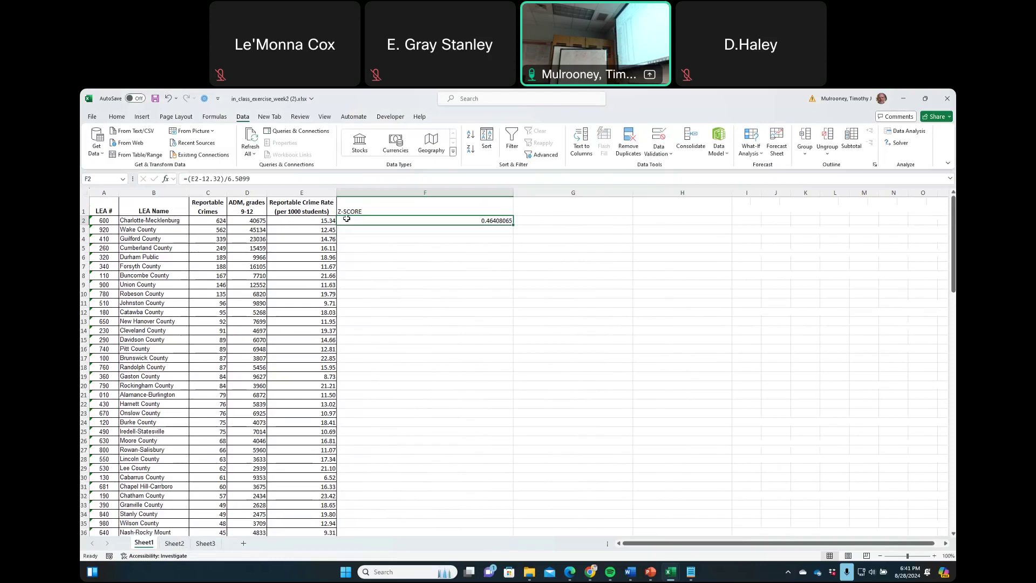
Step: Try the F2 formula without the parentheses around E2-12.32, and restore it to =(E2-12.32)/6.5099
{"action": "left_click", "coordinate": [245, 182]}
{"action": "key", "text": "BackSpace"}
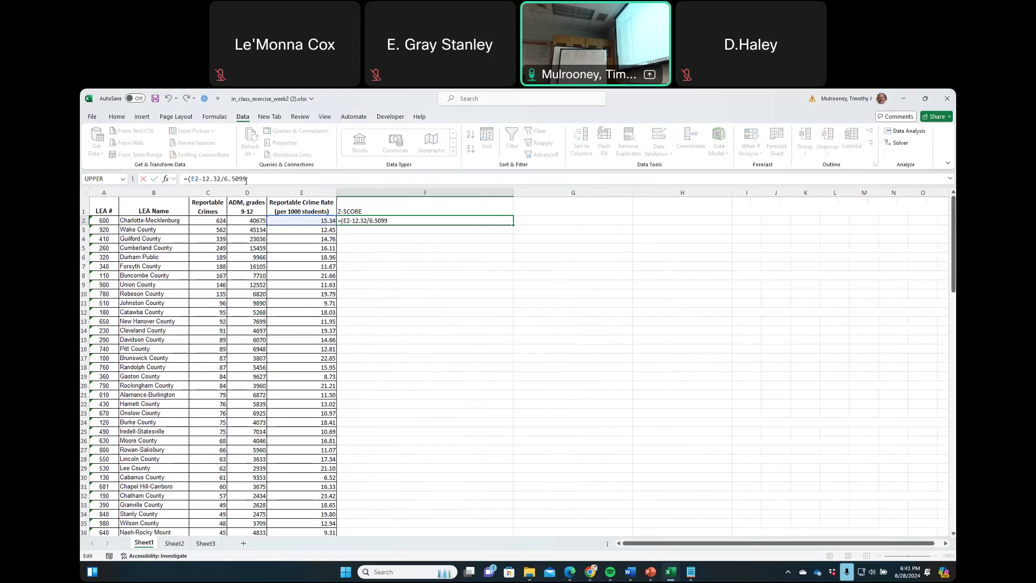
{"action": "key", "text": "Return"}
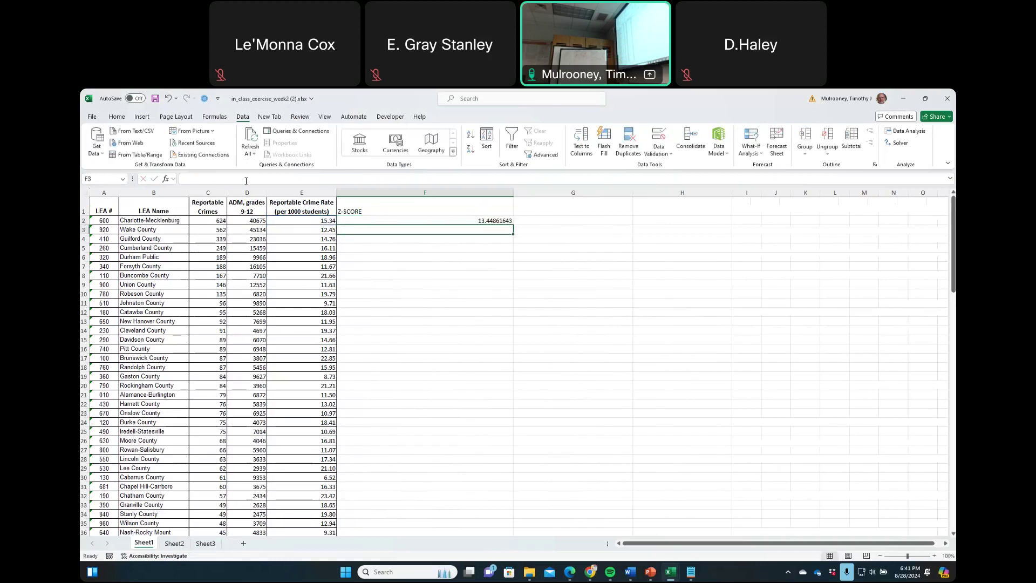
{"action": "key", "text": "Up"}
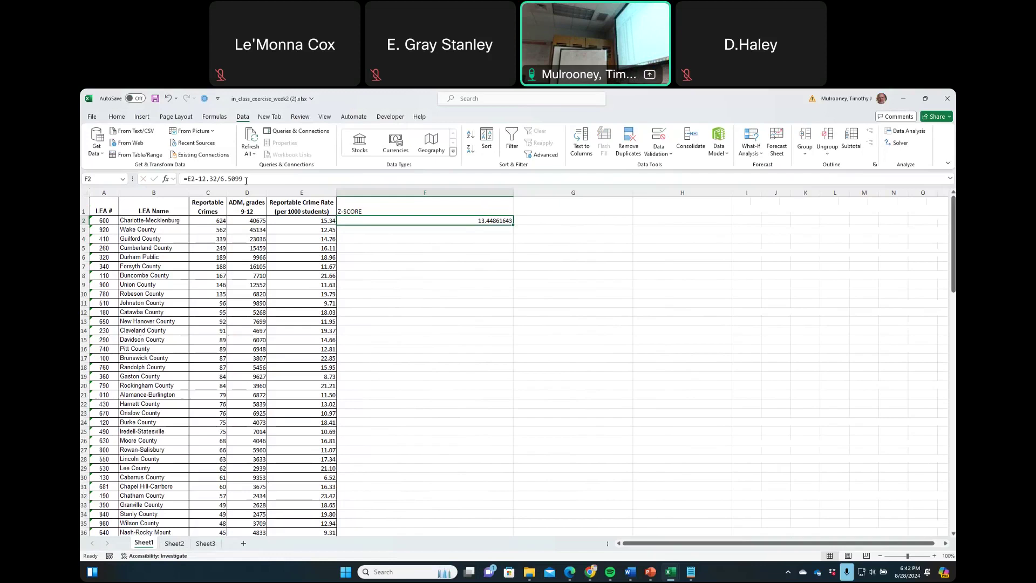
{"action": "left_click", "coordinate": [190, 178]}
{"action": "type", "text": "("}
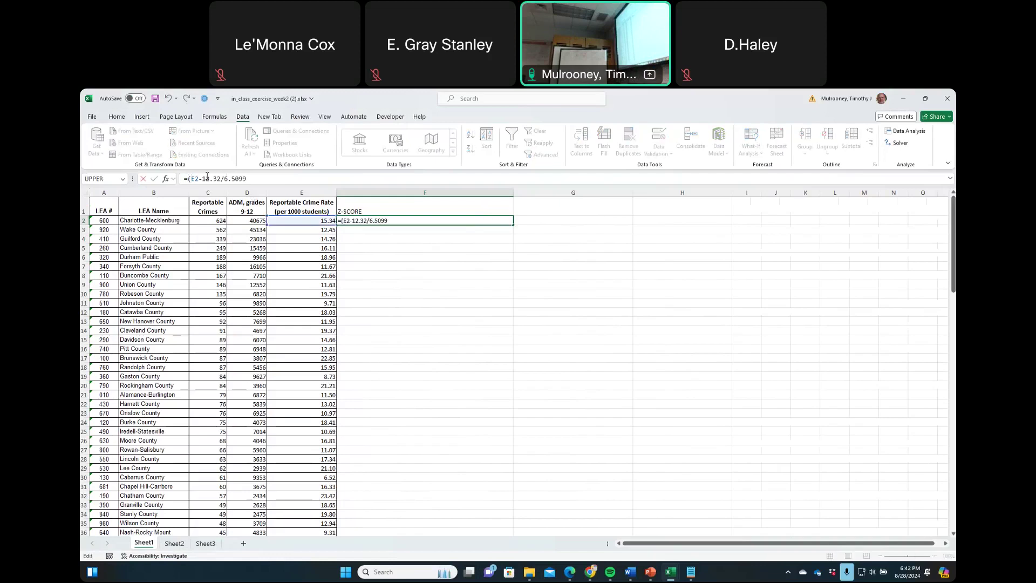
{"action": "type", "text": ")"}
{"action": "key", "text": "Return"}
{"action": "key", "text": "Up"}
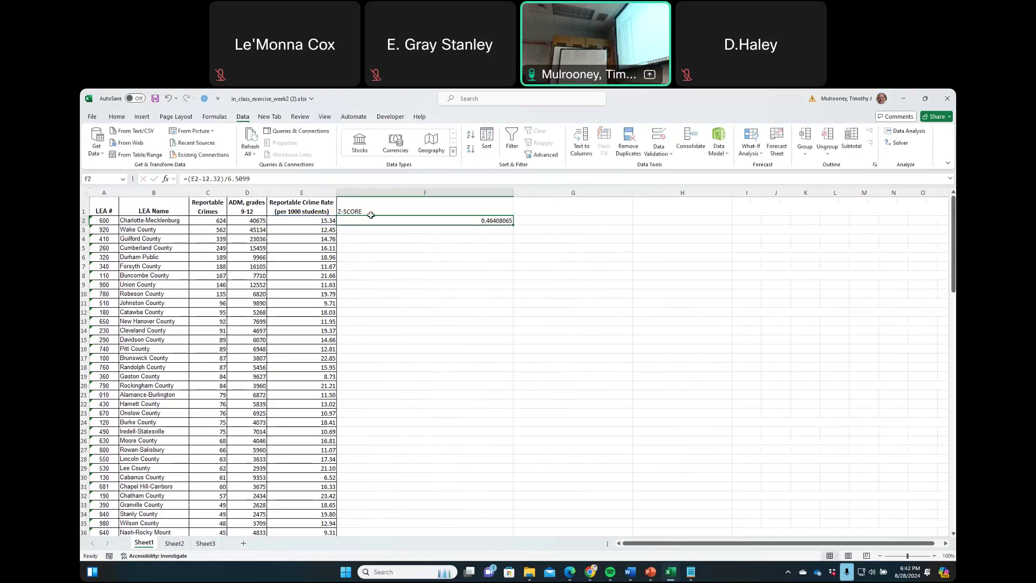
Step: Fill the z-score formula from F2 down through F116, covering all data rows
{"action": "left_click_drag", "start_coordinate": [513, 224], "coordinate": [493, 507]}
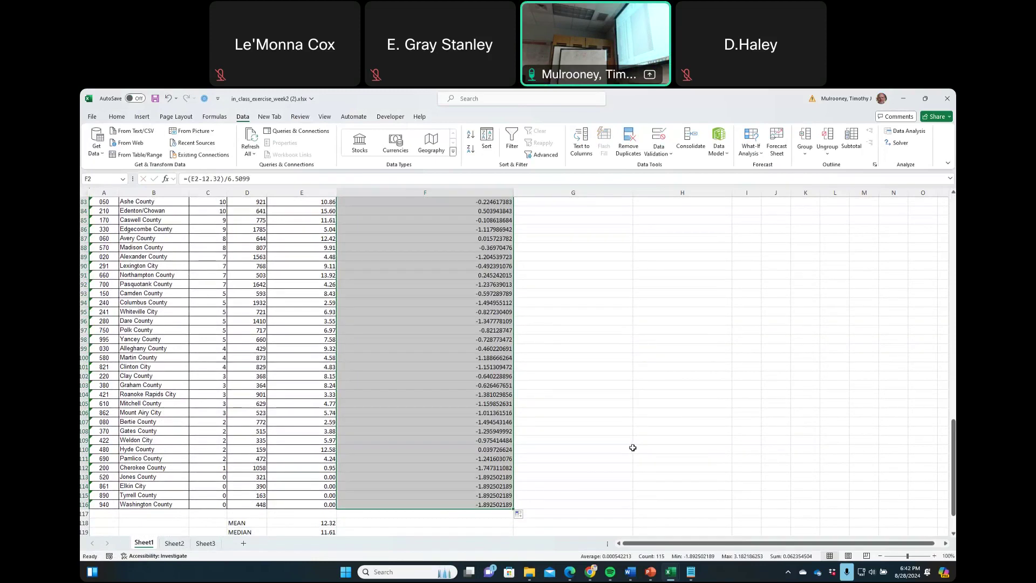
{"action": "scroll", "coordinate": [594, 360], "scroll_direction": "up", "scroll_amount": 13}
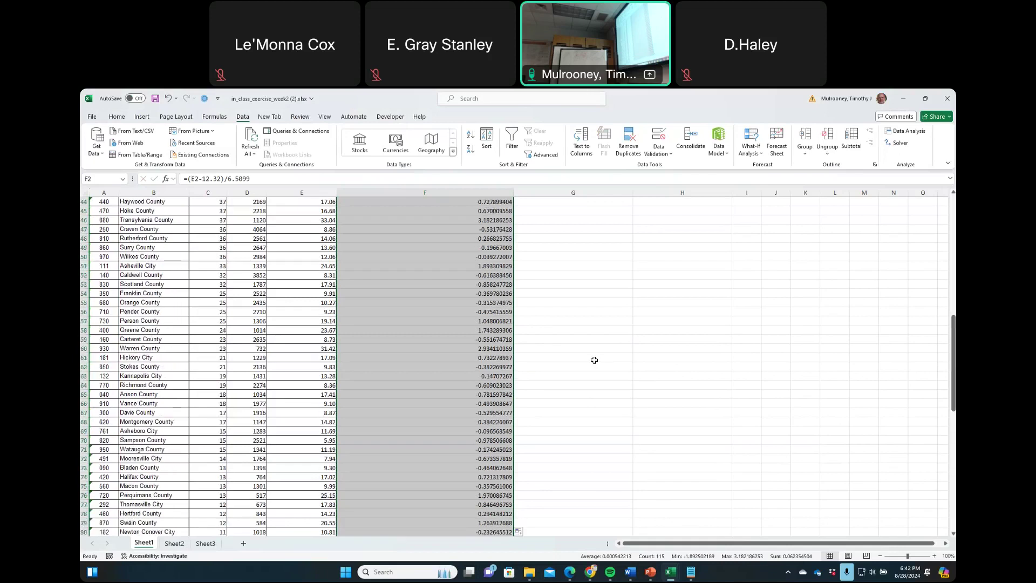
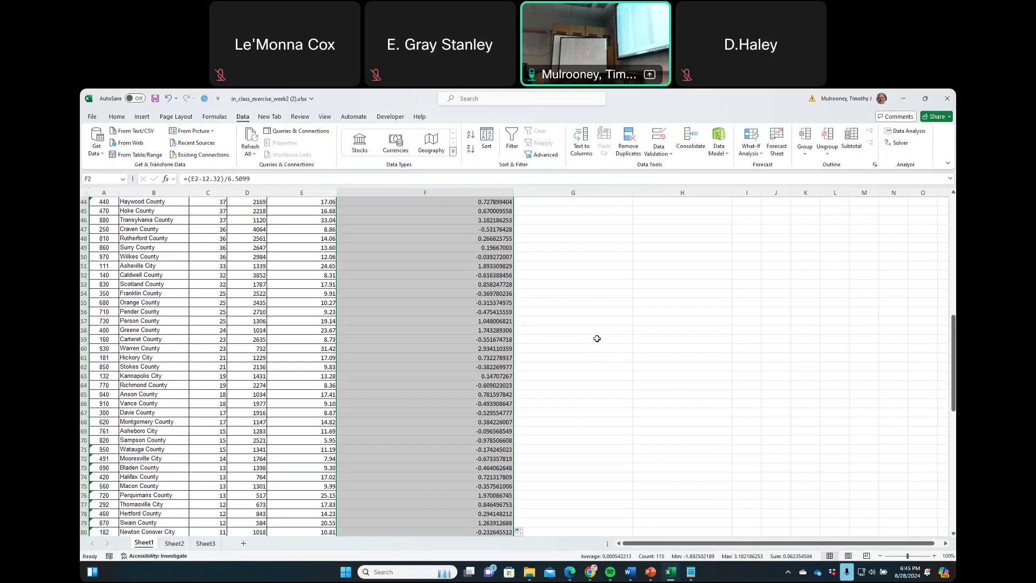
Step: Replace the typed mean 12.32 in the F2 formula with the absolute reference $E$118
{"action": "left_click", "coordinate": [505, 275]}
{"action": "scroll", "coordinate": [500, 266], "scroll_direction": "up", "scroll_amount": 11}
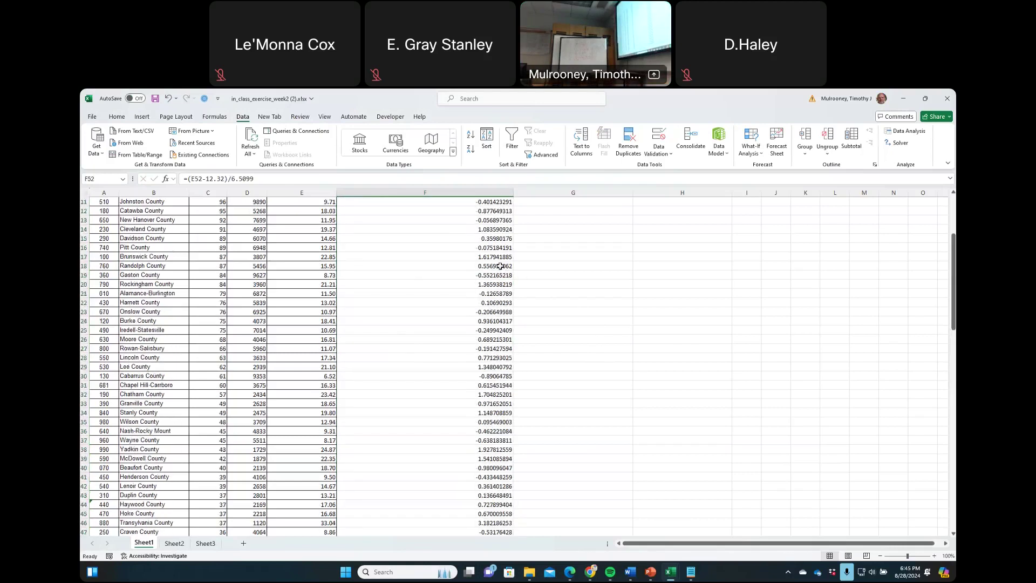
{"action": "scroll", "coordinate": [500, 267], "scroll_direction": "up", "scroll_amount": 4}
{"action": "left_click", "coordinate": [480, 220]}
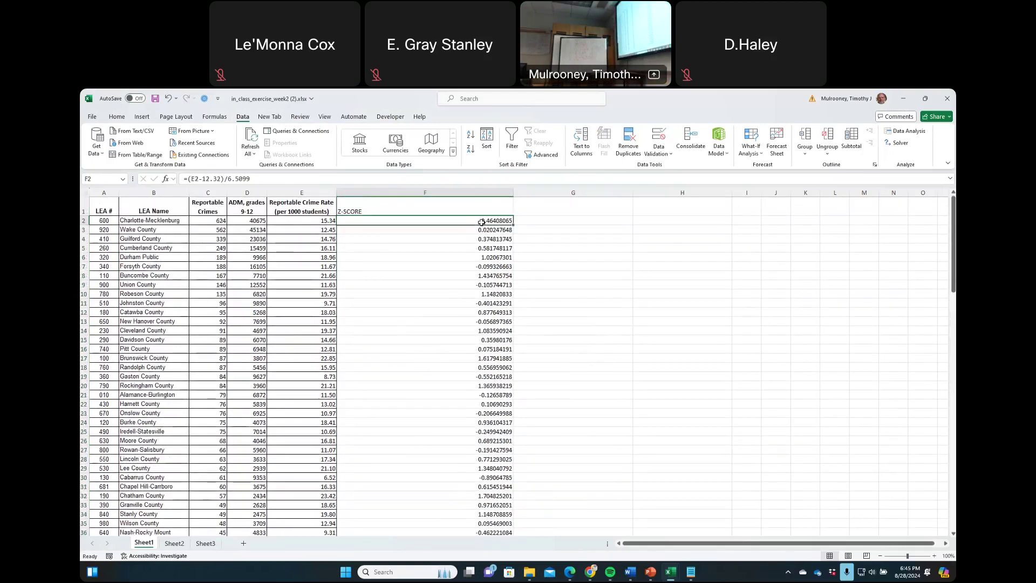
{"action": "left_click", "coordinate": [221, 179]}
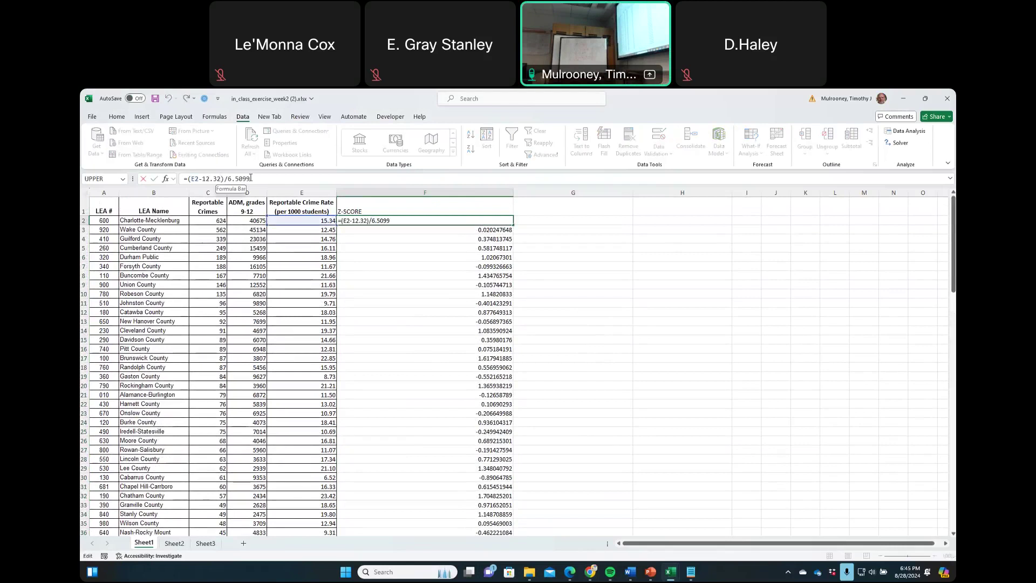
{"action": "key", "text": "BackSpace"}
{"action": "key", "text": "BackSpace"}
{"action": "key", "text": "BackSpace"}
{"action": "key", "text": "BackSpace"}
{"action": "key", "text": "BackSpace"}
{"action": "key", "text": "BackSpace"}
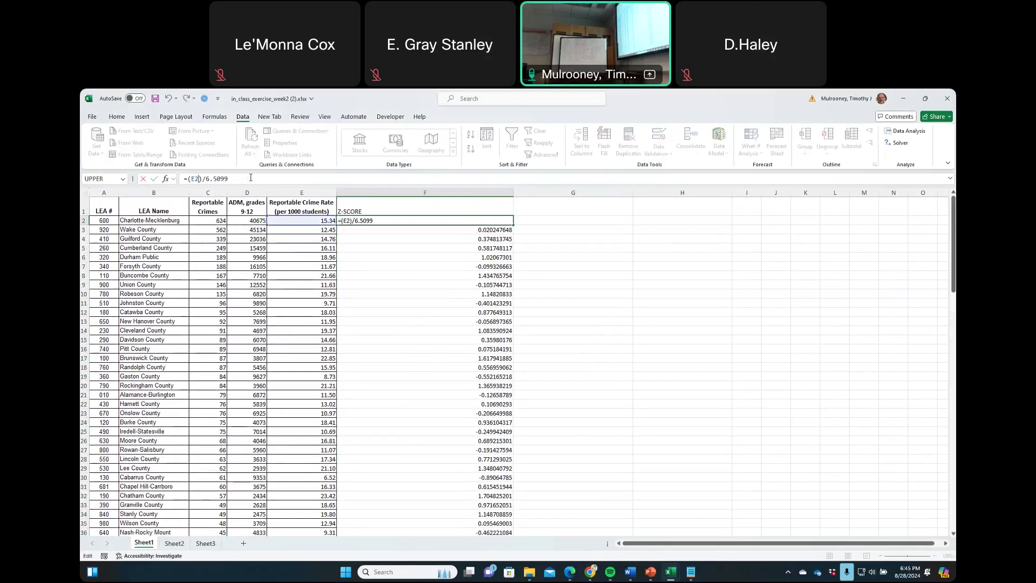
{"action": "type", "text": "-"}
{"action": "scroll", "coordinate": [367, 393], "scroll_direction": "down", "scroll_amount": 6}
{"action": "scroll", "coordinate": [367, 393], "scroll_direction": "down", "scroll_amount": 20}
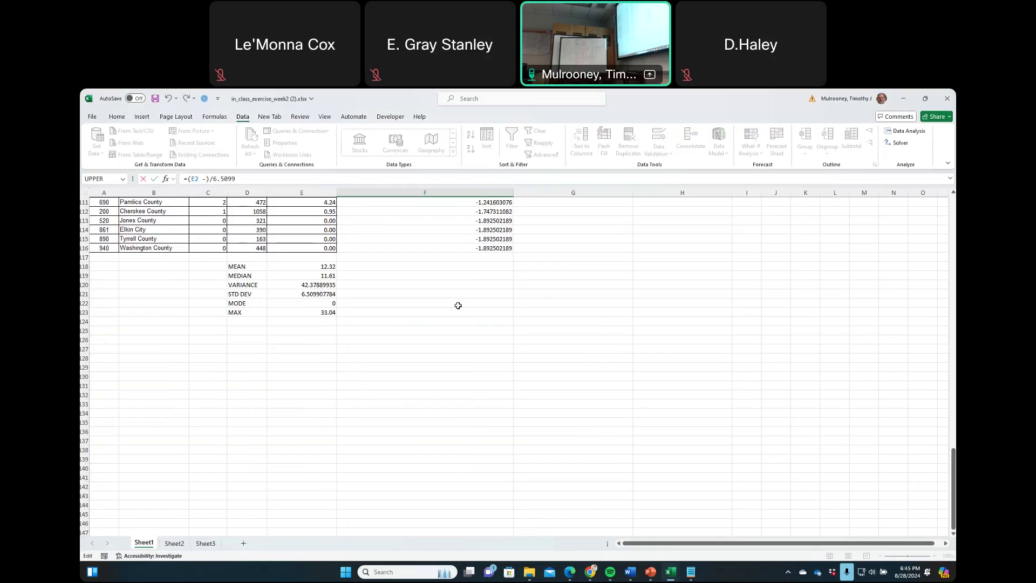
{"action": "scroll", "coordinate": [458, 305], "scroll_direction": "up", "scroll_amount": 20}
{"action": "scroll", "coordinate": [458, 305], "scroll_direction": "up", "scroll_amount": 3}
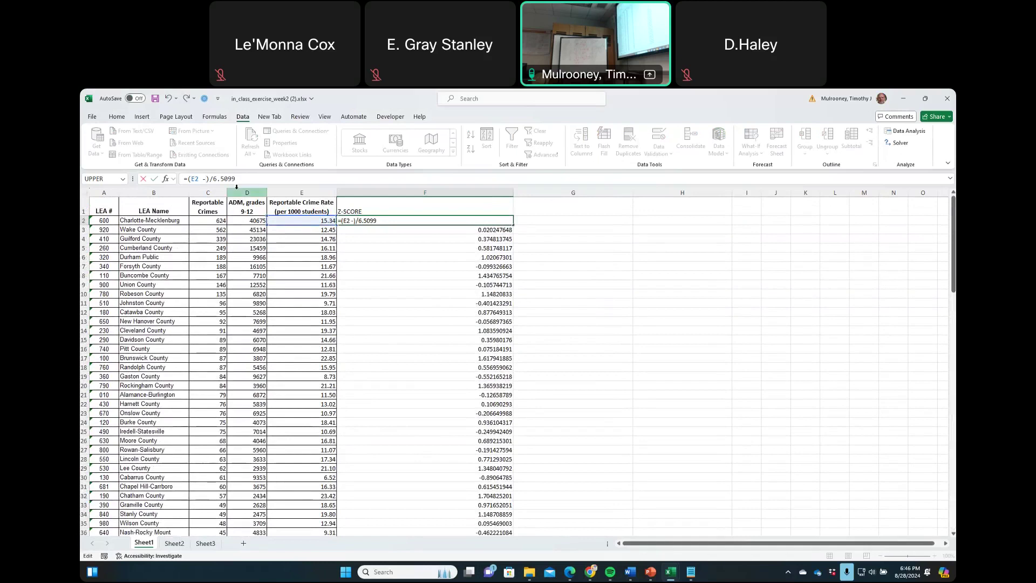
{"action": "type", "text": "$E$118"}
Step: Replace the typed standard deviation 6.5099 in the F2 formula with the absolute reference $E$121
{"action": "left_click_drag", "start_coordinate": [240, 180], "coordinate": [276, 179]}
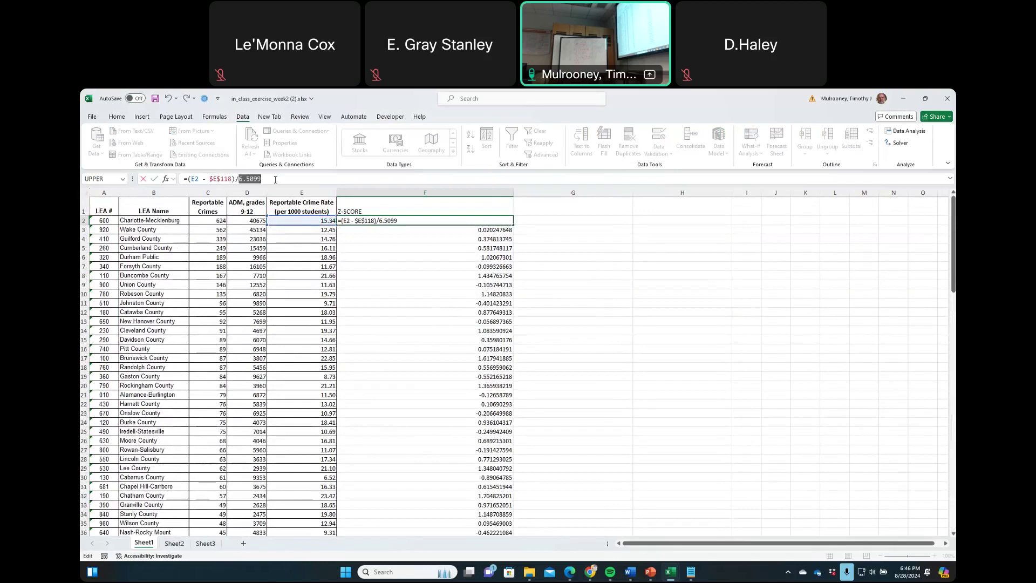
{"action": "type", "text": "$E$121"}
{"action": "key", "text": "Return"}
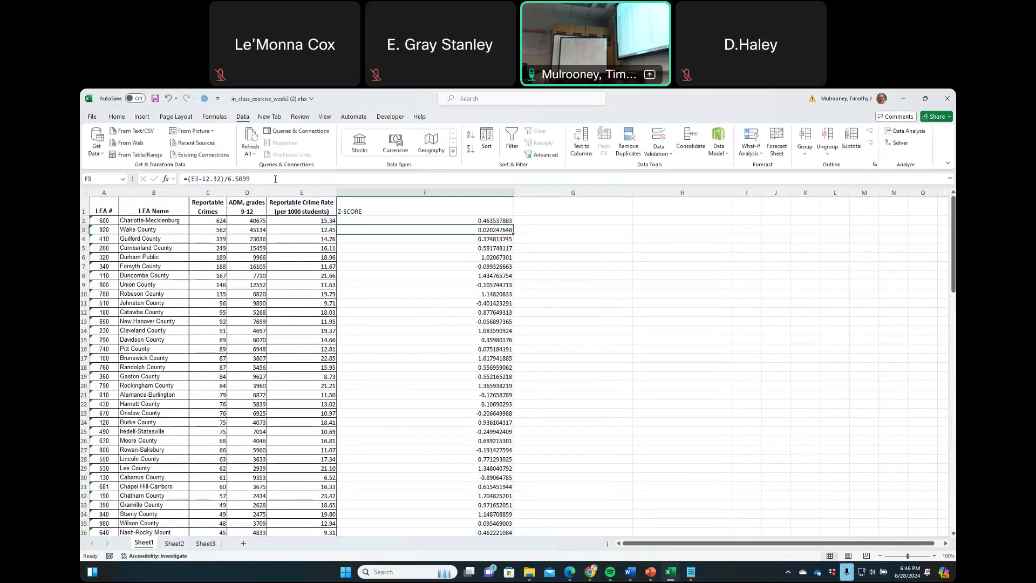
Step: Fill the absolute-reference z-score formula from F2 down through F12
{"action": "key", "text": "Up"}
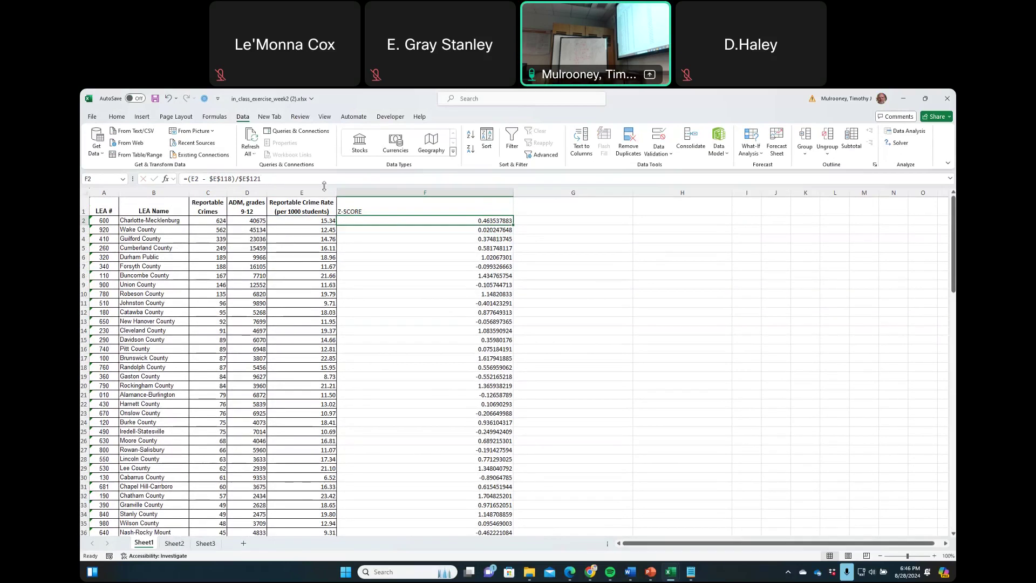
{"action": "left_click_drag", "start_coordinate": [516, 245], "coordinate": [508, 320]}
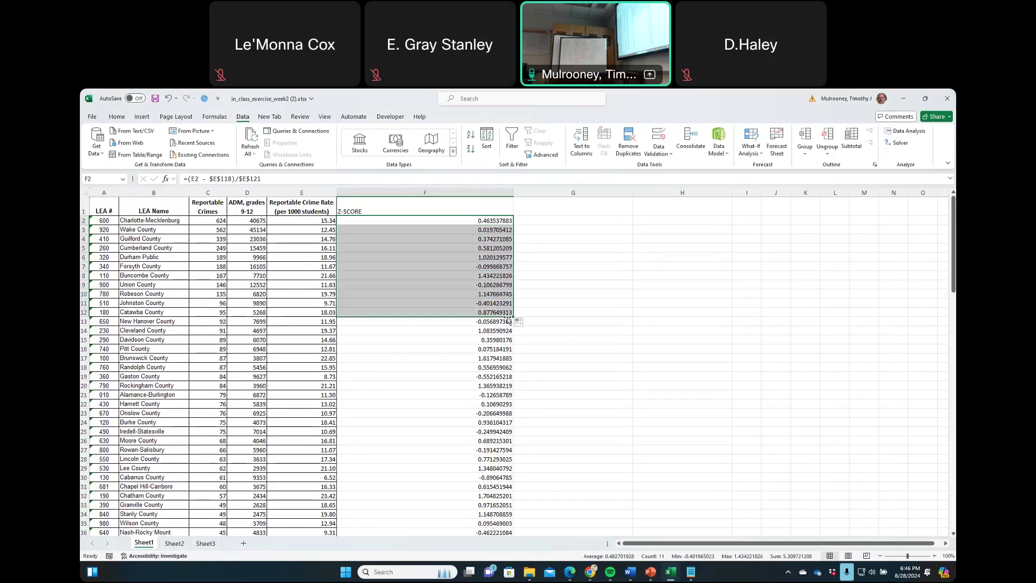
Step: Inspect the z-score formulas in cells F8 through F11 for the absolute references to the mean and standard deviation
{"action": "left_click", "coordinate": [493, 294]}
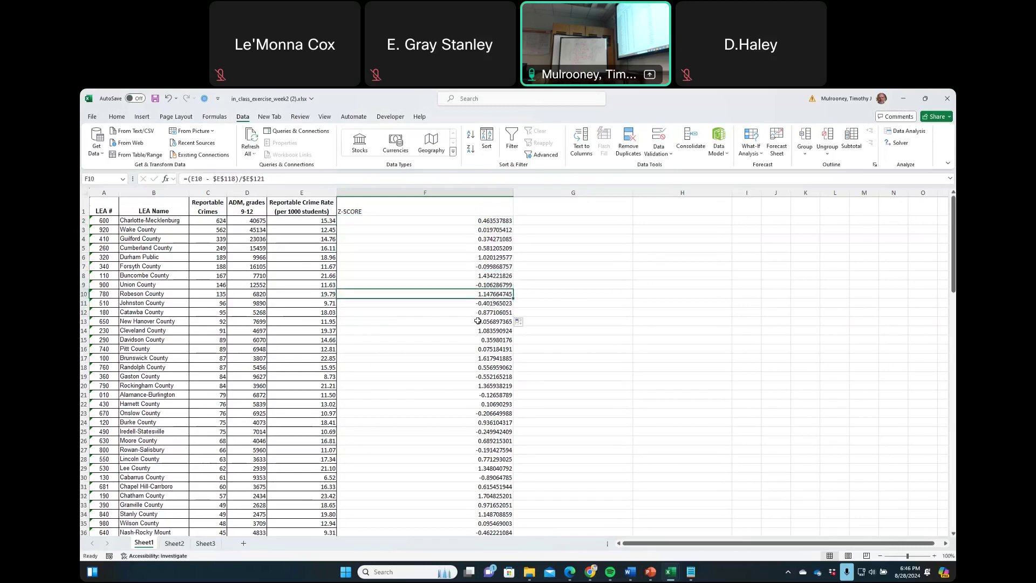
{"action": "left_click", "coordinate": [481, 305]}
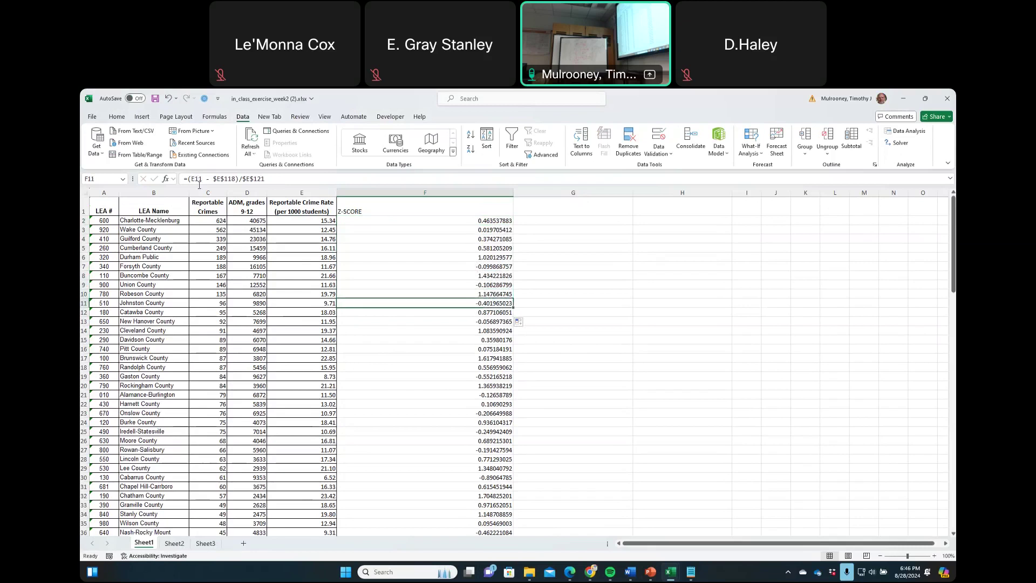
{"action": "left_click", "coordinate": [466, 295]}
{"action": "left_click", "coordinate": [467, 282]}
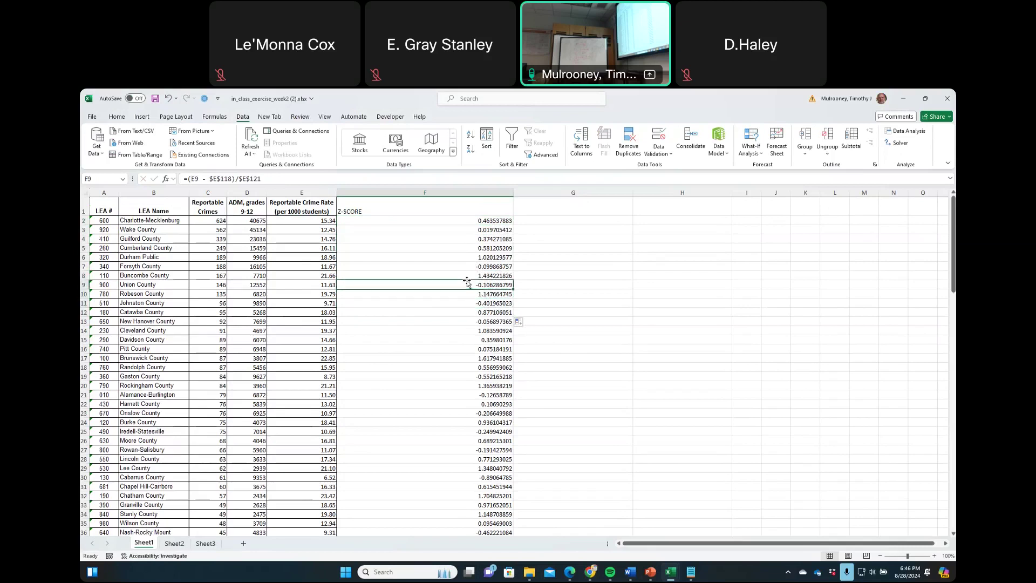
{"action": "left_click", "coordinate": [468, 273]}
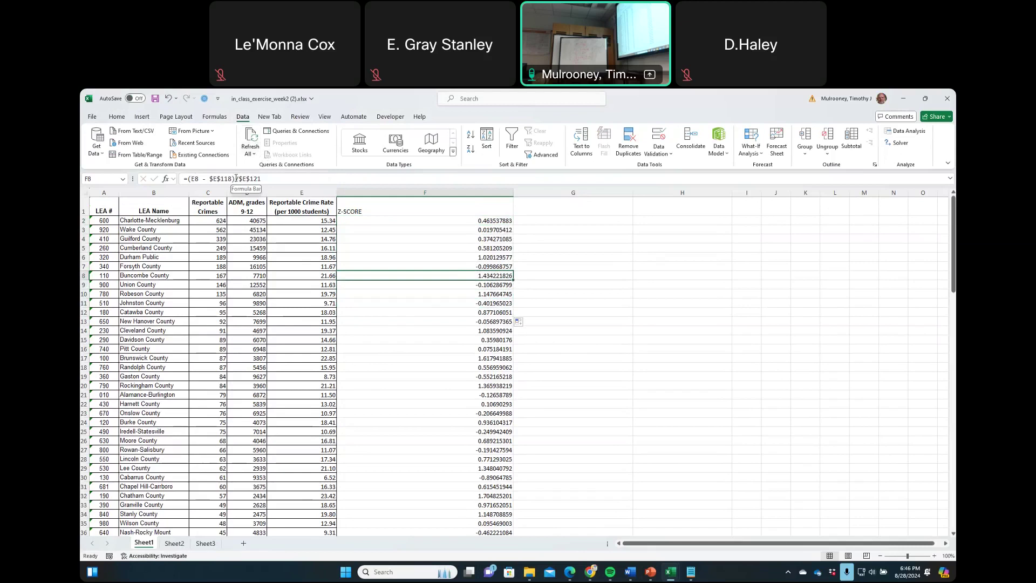
{"action": "left_click_drag", "start_coordinate": [209, 178], "coordinate": [264, 176]}
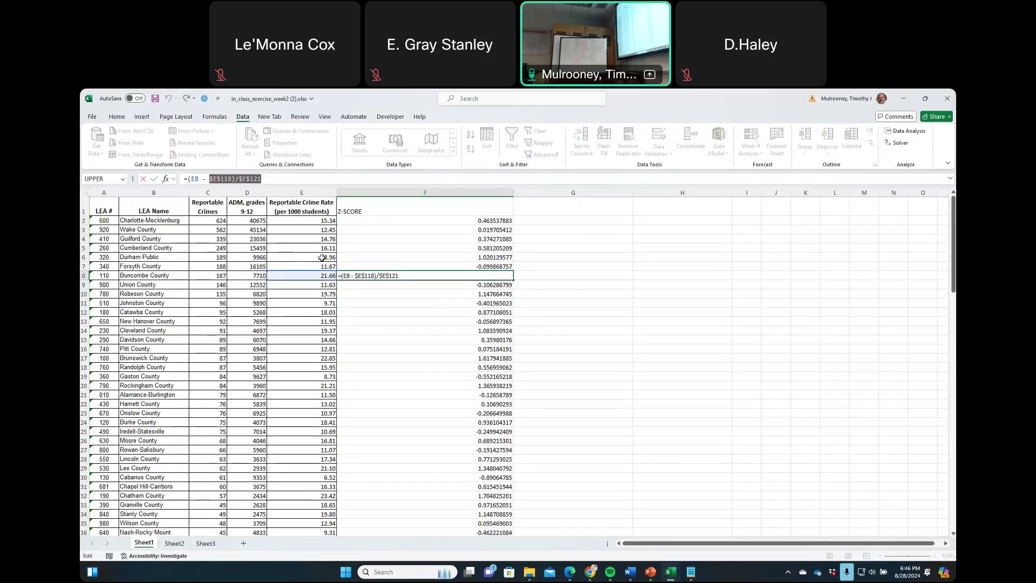
{"action": "left_click", "coordinate": [221, 275]}
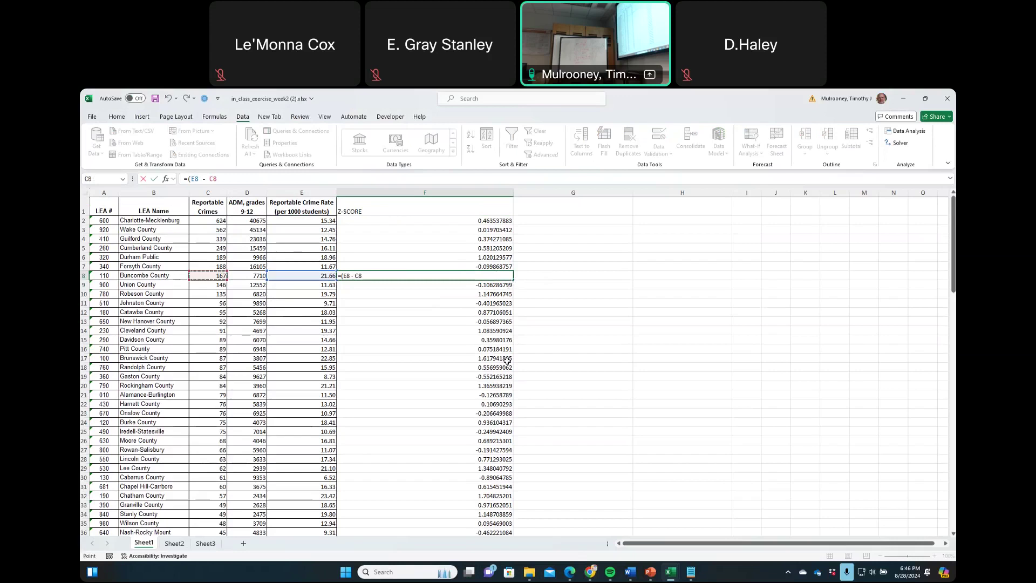
{"action": "left_click", "coordinate": [488, 259]}
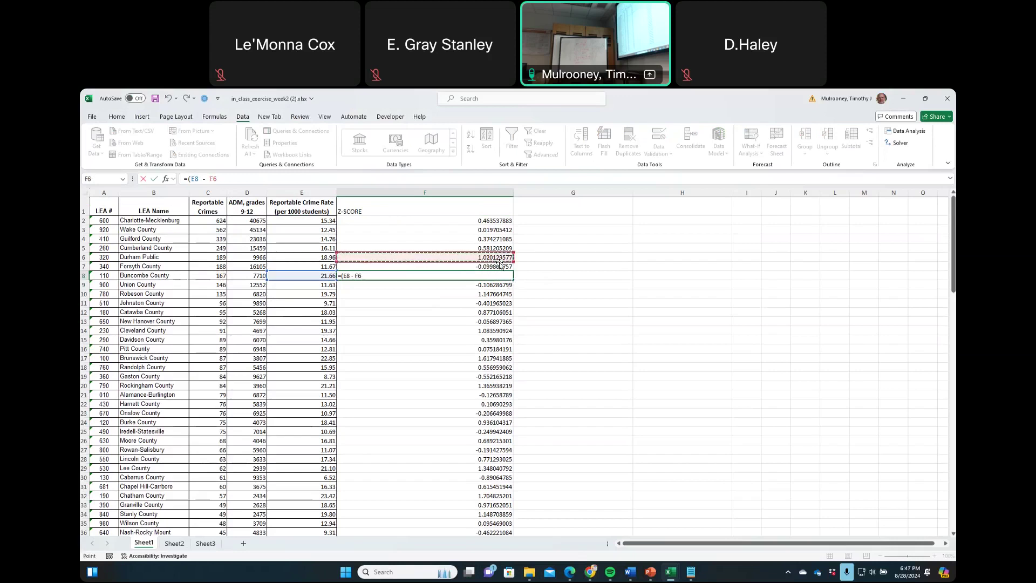
{"action": "key", "text": "Escape"}
Step: Fill the absolute-reference z-score formula from F8 down through F116
{"action": "left_click_drag", "start_coordinate": [515, 282], "coordinate": [520, 521]}
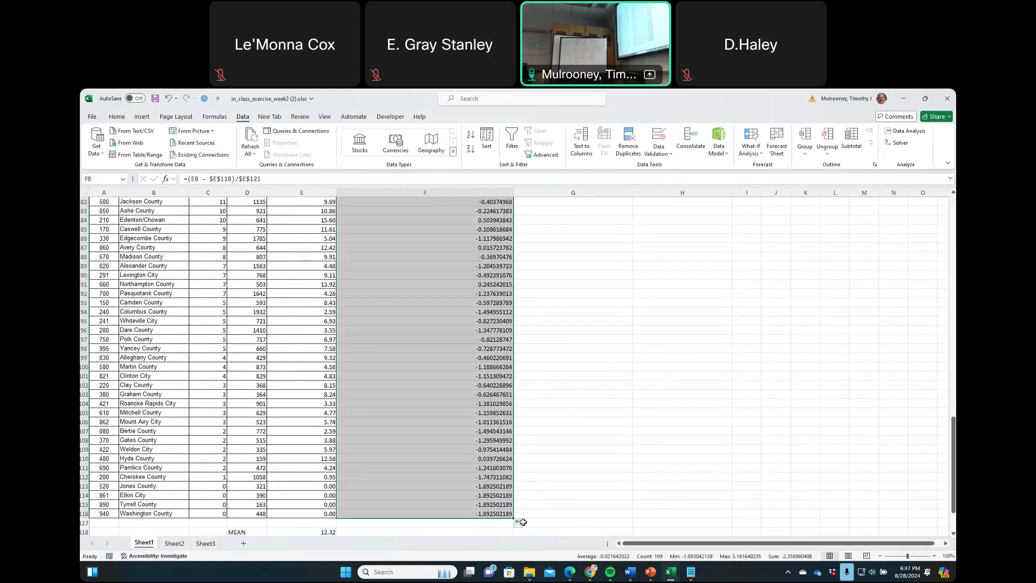
{"action": "scroll", "coordinate": [339, 427], "scroll_direction": "down", "scroll_amount": 3}
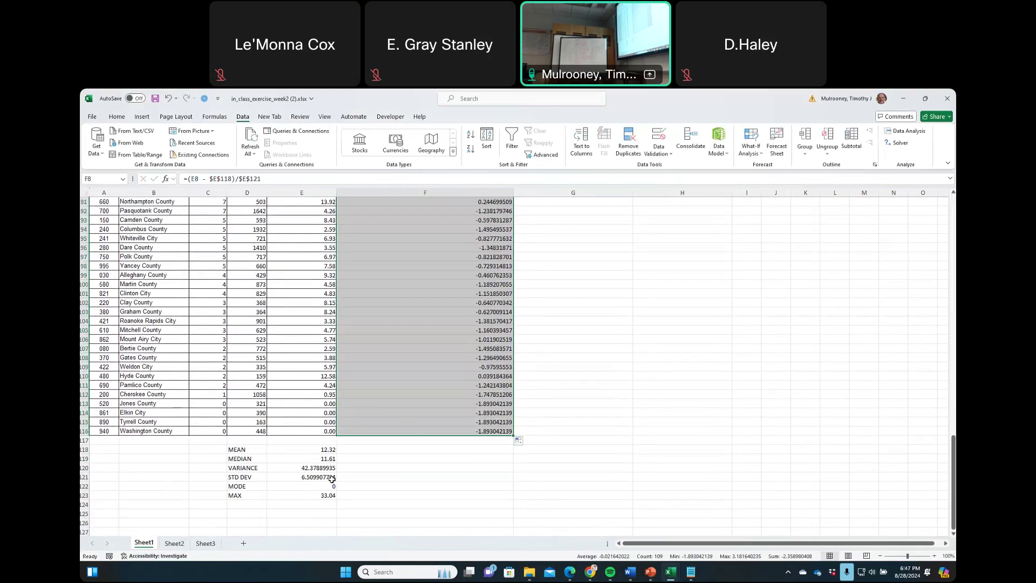
{"action": "scroll", "coordinate": [468, 361], "scroll_direction": "up", "scroll_amount": 11}
{"action": "left_click_drag", "start_coordinate": [952, 408], "coordinate": [923, 231]}
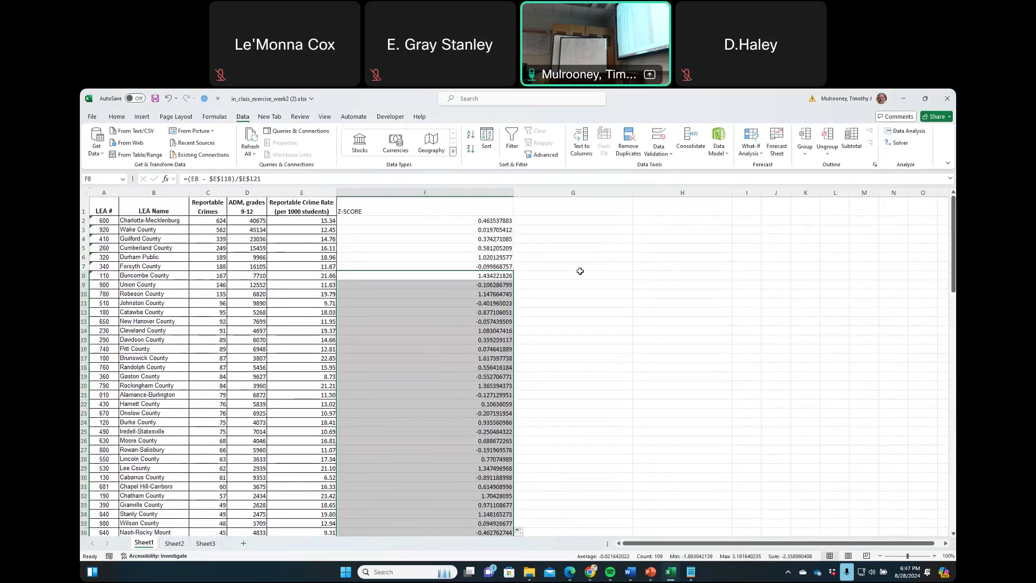
Step: Sort the whole sheet's data rows by Z-SCORE cell values from largest to smallest, keeping the header row in place
{"action": "left_click", "coordinate": [453, 228]}
{"action": "left_click", "coordinate": [89, 190]}
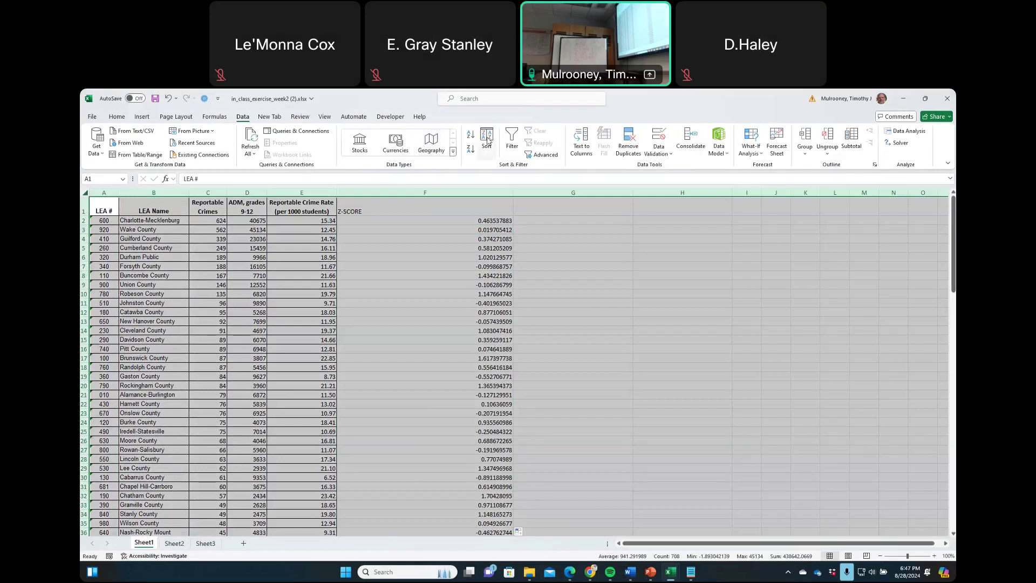
{"action": "left_click", "coordinate": [488, 142]}
{"action": "left_click", "coordinate": [441, 287]}
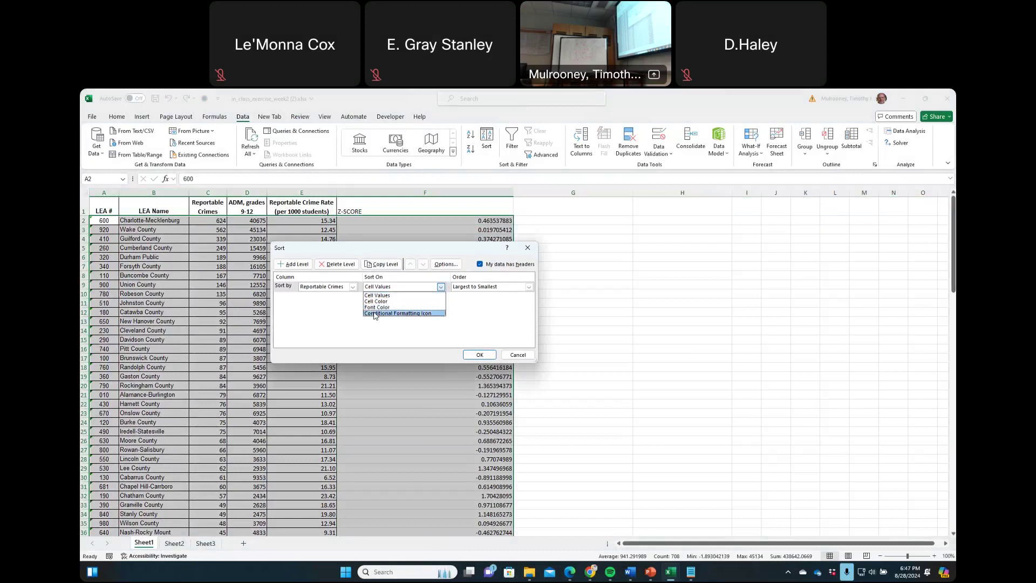
{"action": "left_click", "coordinate": [344, 312]}
{"action": "left_click", "coordinate": [352, 289]}
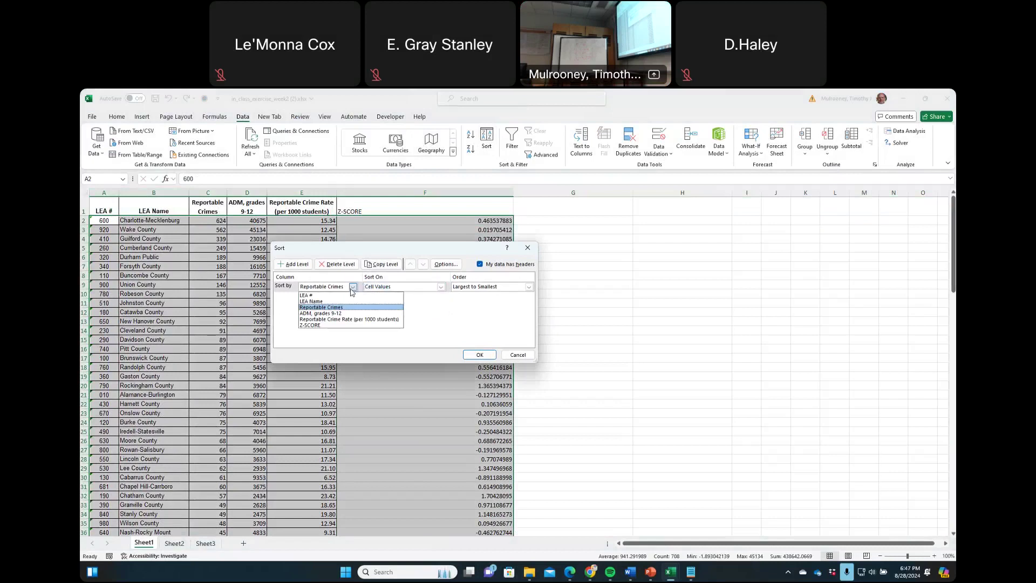
{"action": "left_click", "coordinate": [347, 319]}
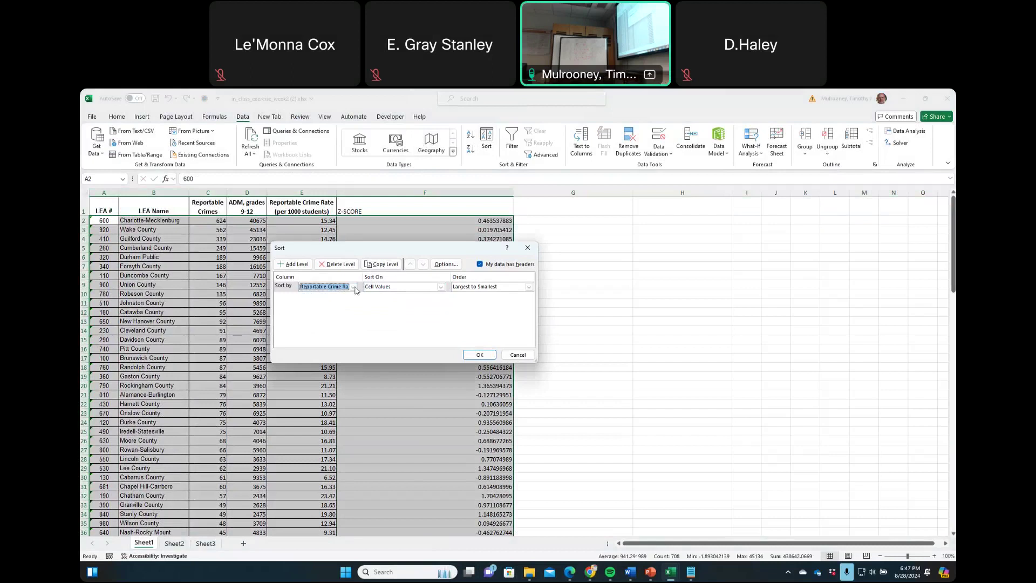
{"action": "left_click", "coordinate": [355, 289]}
{"action": "left_click", "coordinate": [347, 329]}
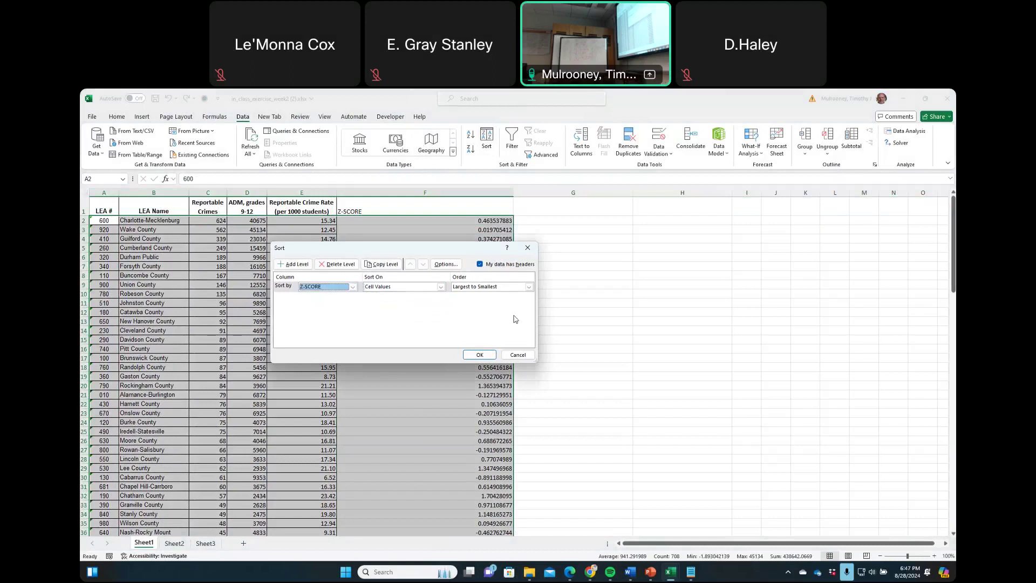
{"action": "left_click", "coordinate": [480, 354]}
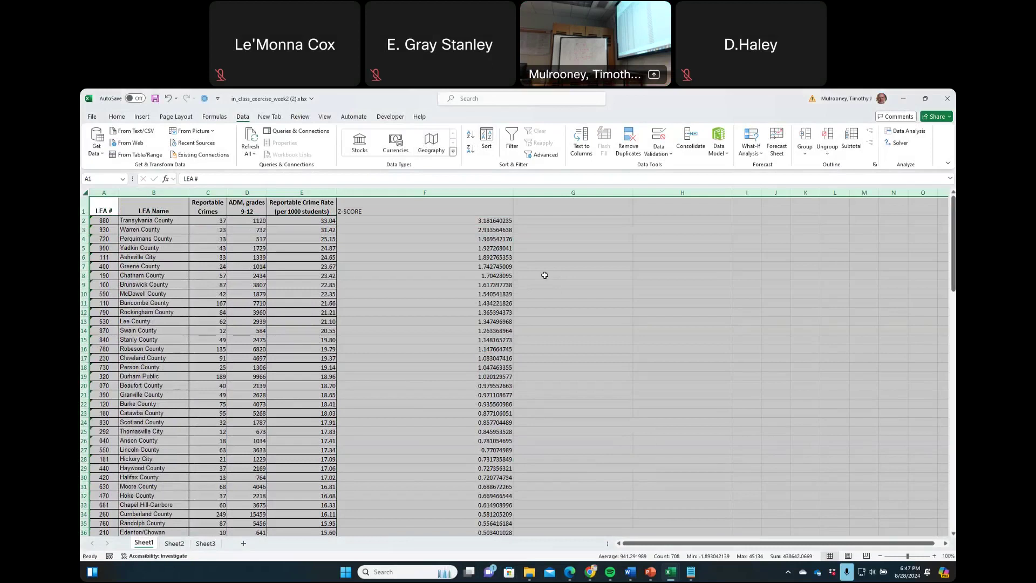
{"action": "left_click", "coordinate": [208, 221]}
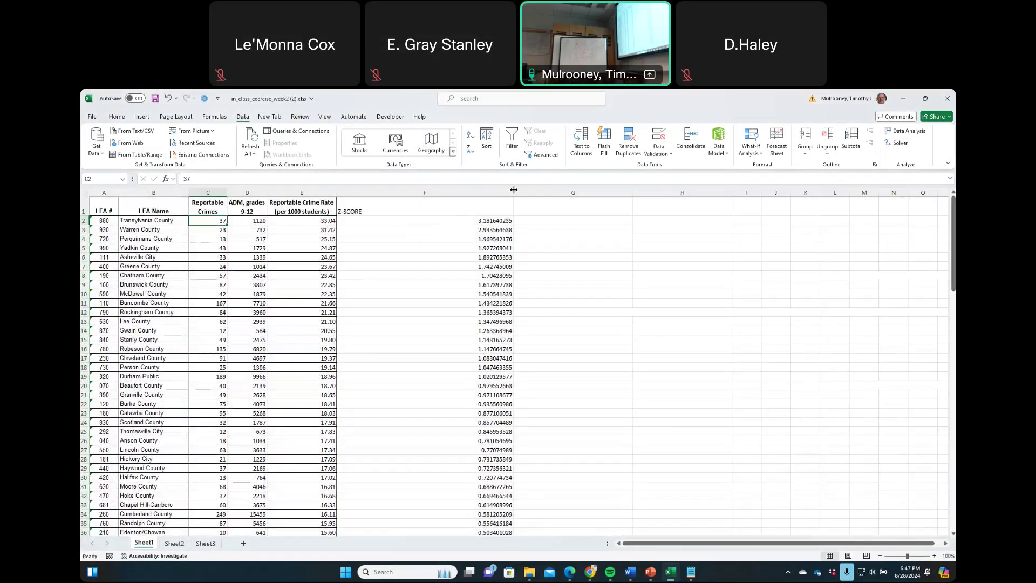
Step: Narrow the Z-SCORE column to about half its width and review the sorted z-scores down the list
{"action": "left_click_drag", "start_coordinate": [513, 188], "coordinate": [426, 188]}
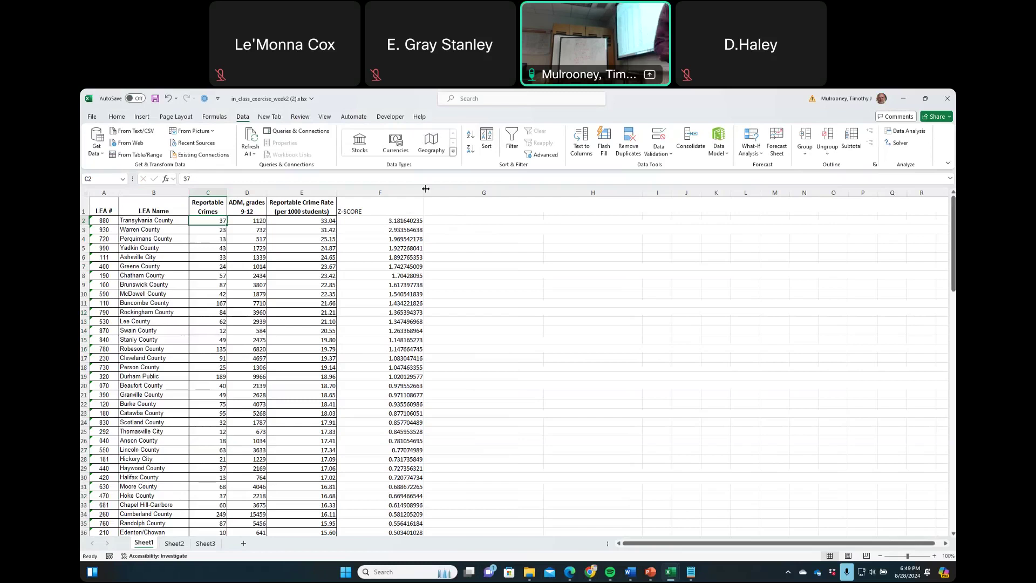
{"action": "scroll", "coordinate": [420, 350], "scroll_direction": "down", "scroll_amount": 20}
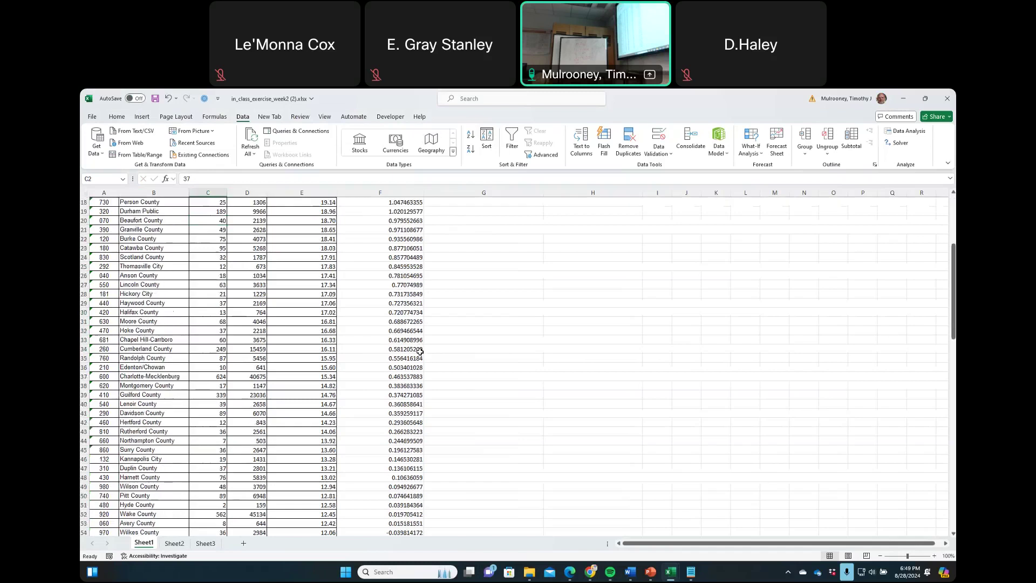
{"action": "scroll", "coordinate": [420, 350], "scroll_direction": "up", "scroll_amount": 6}
{"action": "scroll", "coordinate": [419, 346], "scroll_direction": "down", "scroll_amount": 5}
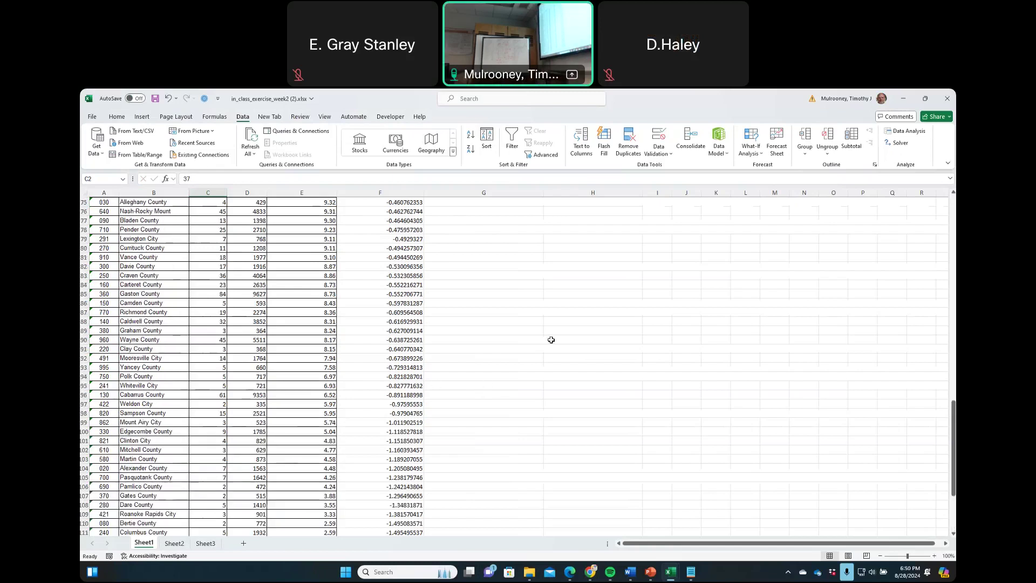
{"action": "scroll", "coordinate": [551, 340], "scroll_direction": "up", "scroll_amount": 20}
{"action": "scroll", "coordinate": [609, 272], "scroll_direction": "up", "scroll_amount": 6}
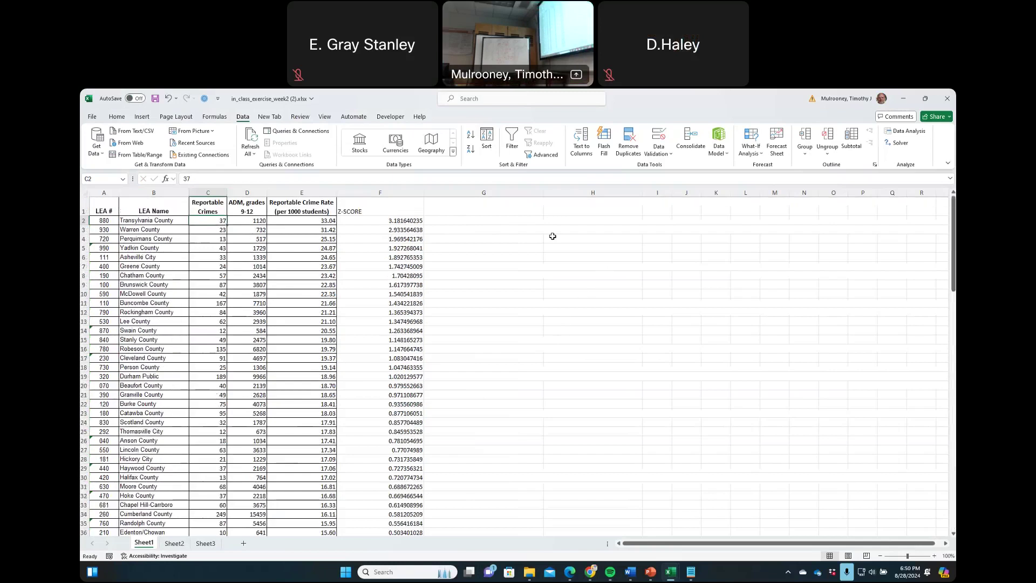
Step: Add the column header QP in cell G1, beside the Z-SCORE column
{"action": "left_click", "coordinate": [578, 215]}
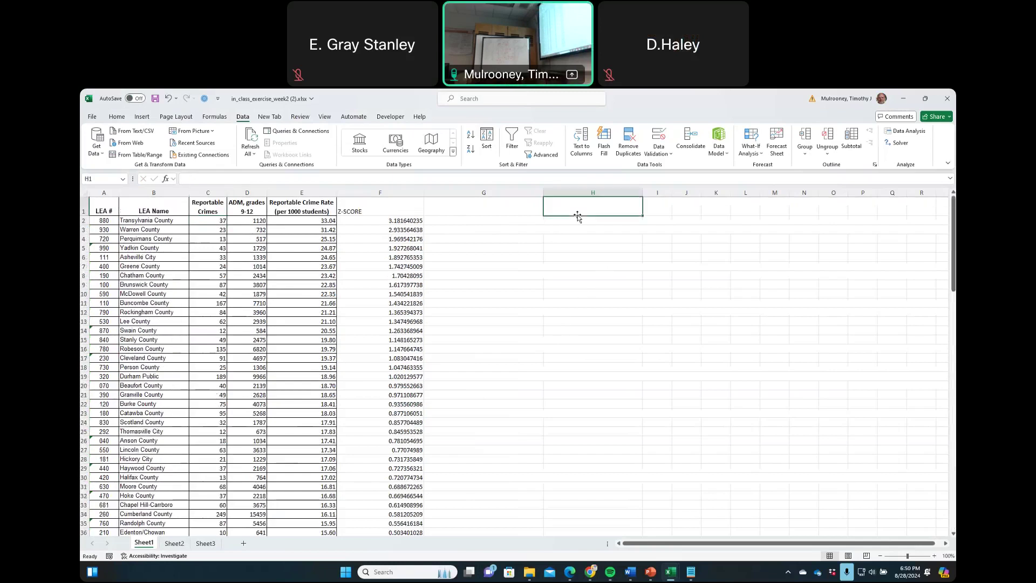
{"action": "key", "text": "Left"}
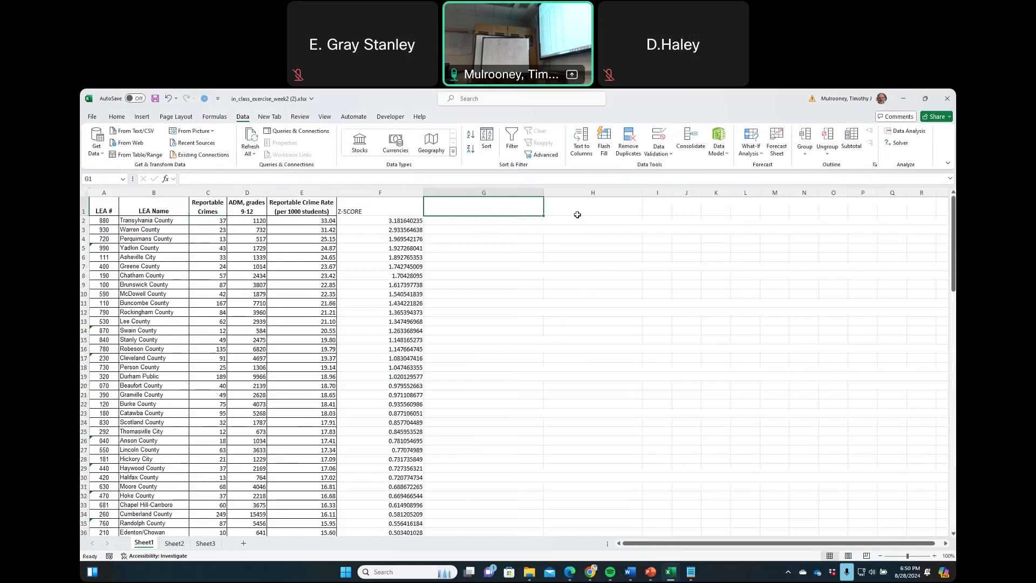
{"action": "type", "text": "QP"}
{"action": "key", "text": "Return"}
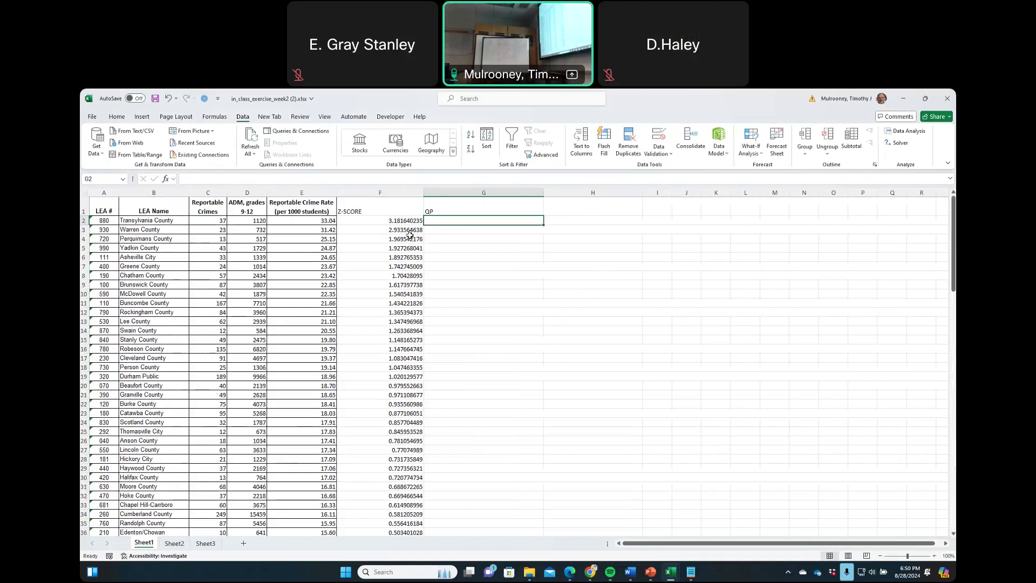
Step: Enter the formula =C2*D2 in cell G2 to multiply reportable crimes by ADM for the first district
{"action": "left_click", "coordinate": [390, 223]}
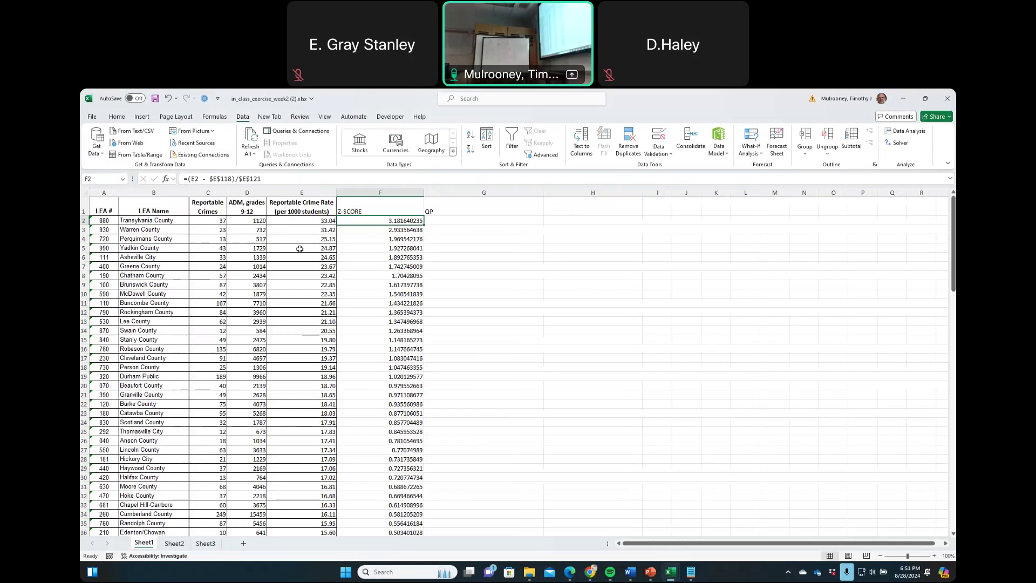
{"action": "left_click", "coordinate": [502, 219]}
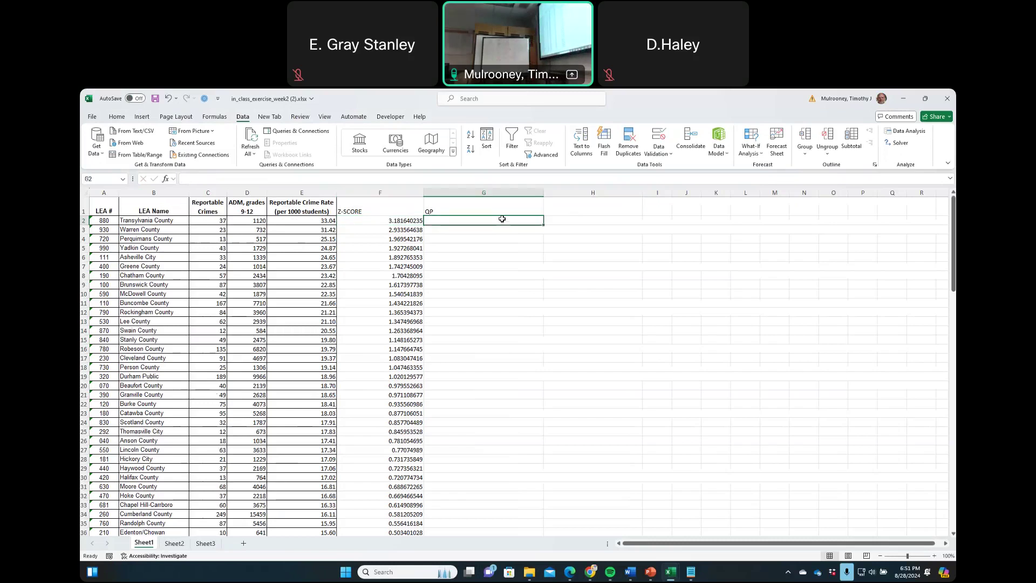
{"action": "type", "text": "="}
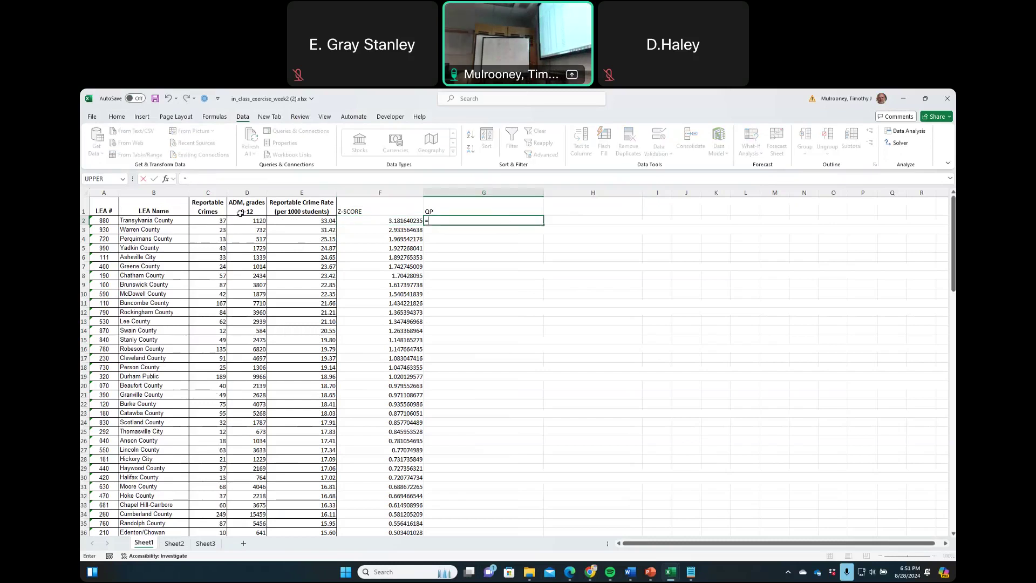
{"action": "left_click", "coordinate": [214, 221]}
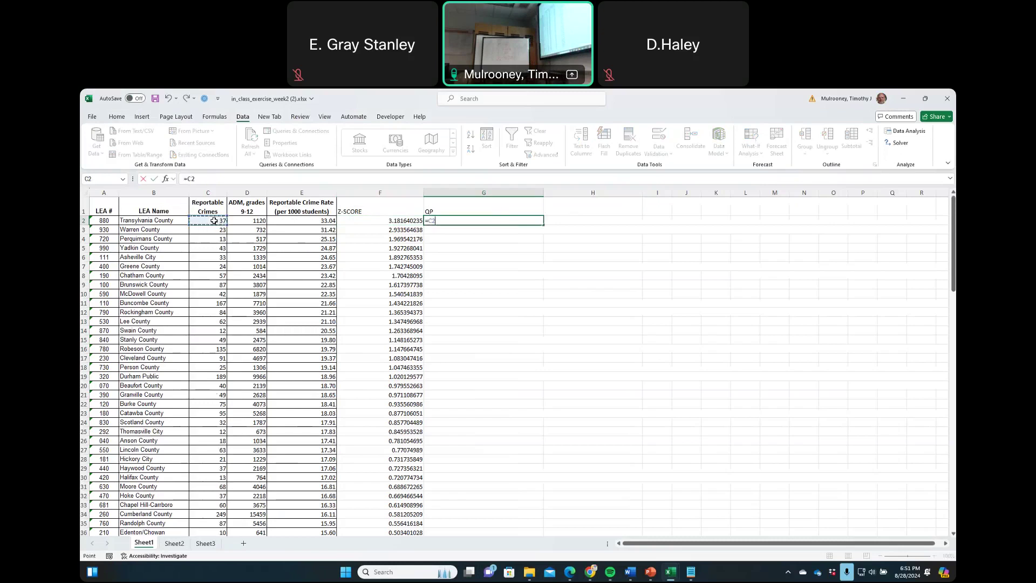
{"action": "type", "text": "*"}
{"action": "left_click", "coordinate": [246, 223]}
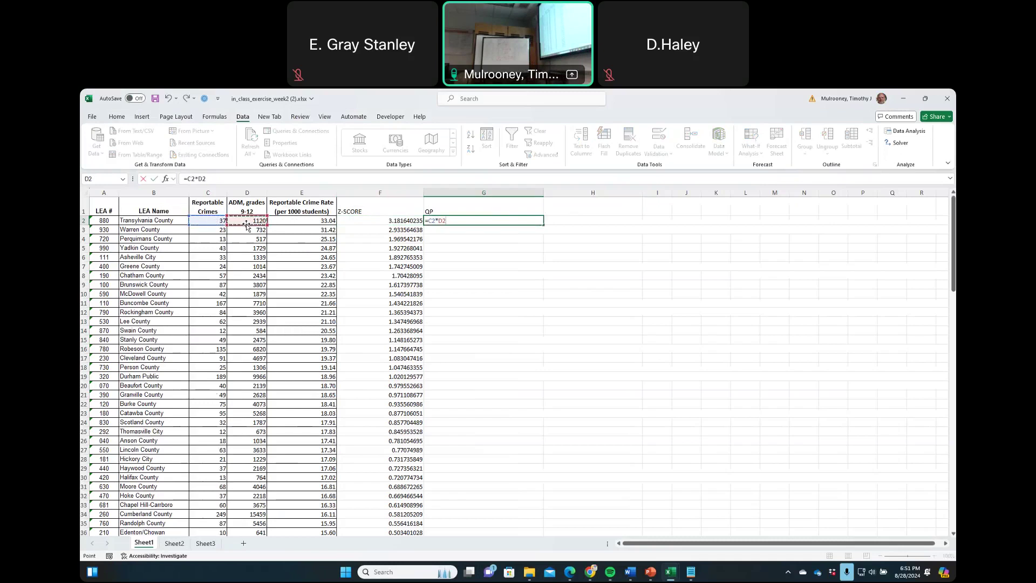
{"action": "key", "text": "Return"}
{"action": "key", "text": "Up"}
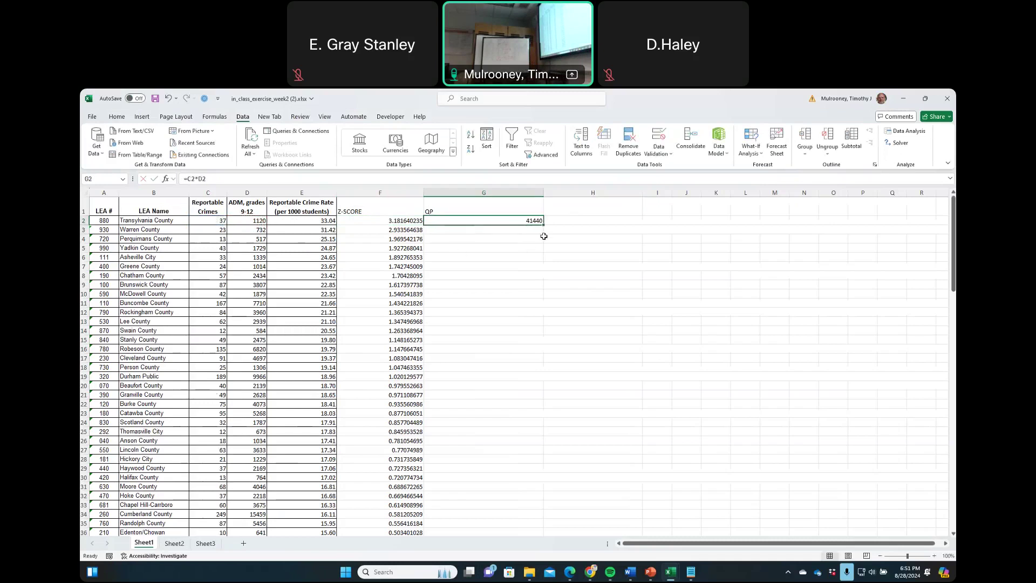
Step: Fill the QP formula from G2 down through G116, covering all data rows
{"action": "mouse_move", "coordinate": [545, 280]}
{"action": "left_mouse_down"}
{"action": "mouse_move", "coordinate": [546, 580]}
{"action": "mouse_move", "coordinate": [537, 468]}
{"action": "left_mouse_up"}
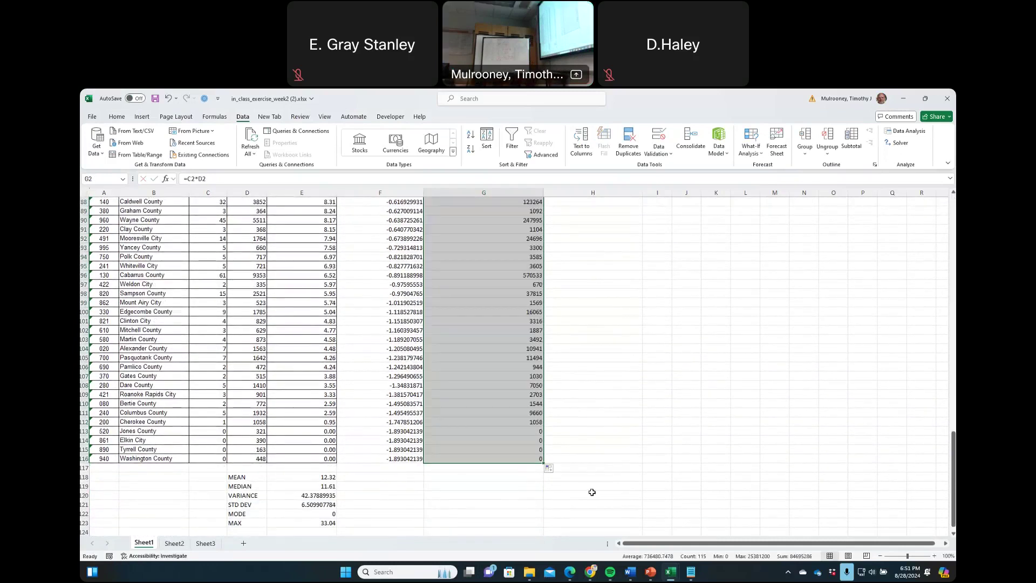
{"action": "scroll", "coordinate": [597, 446], "scroll_direction": "up", "scroll_amount": 20}
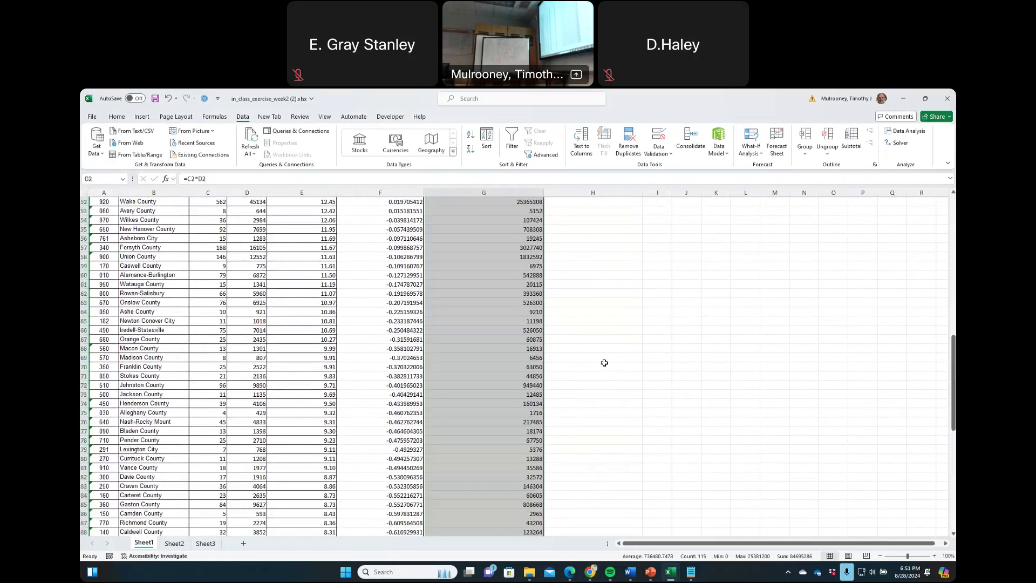
{"action": "scroll", "coordinate": [604, 362], "scroll_direction": "down", "scroll_amount": 14}
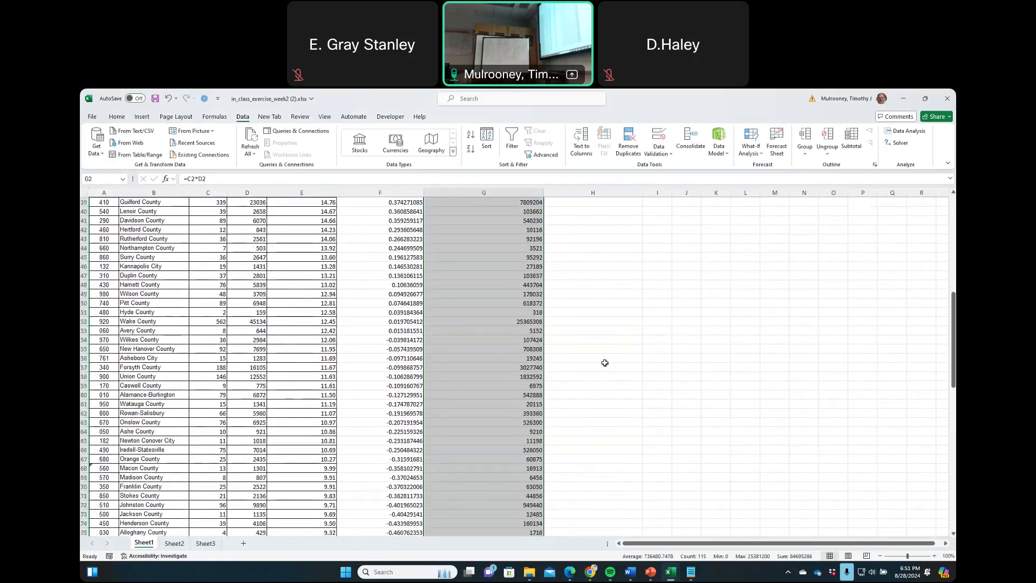
{"action": "scroll", "coordinate": [605, 363], "scroll_direction": "down", "scroll_amount": 13}
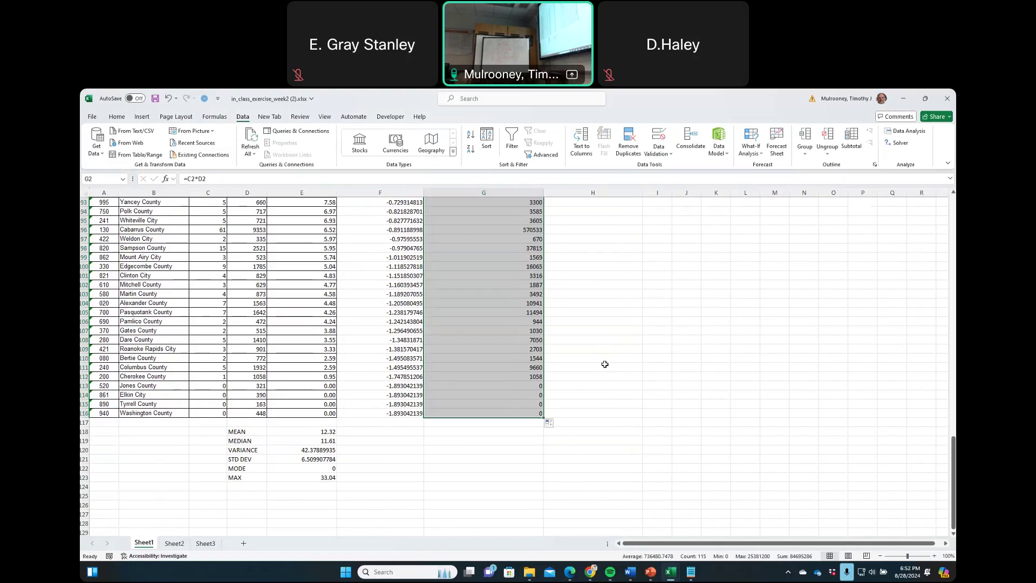
{"action": "left_click", "coordinate": [372, 429]}
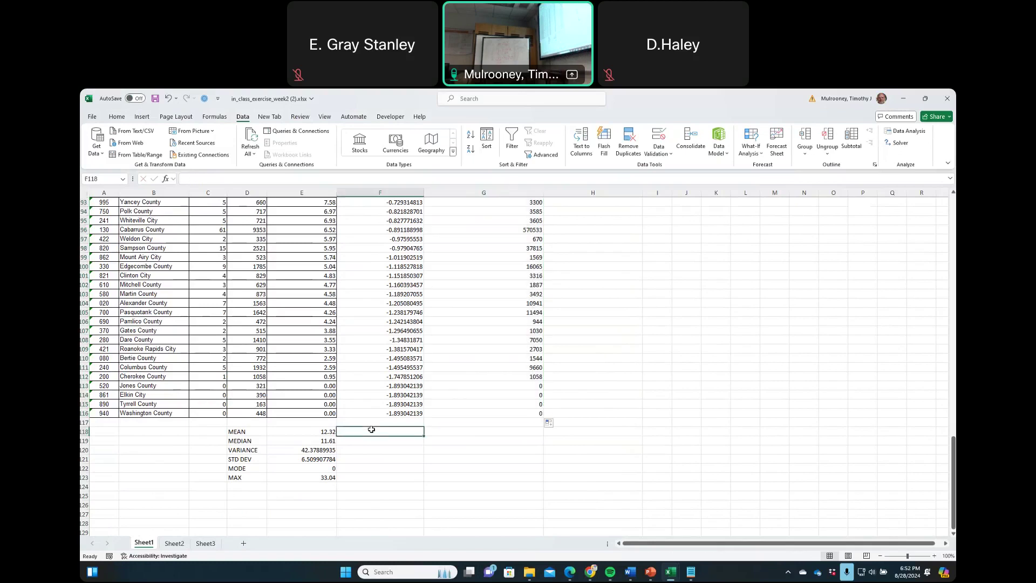
Step: Add the label WEIGHTED AVERAGE in cell F118, beside the mean value
{"action": "type", "text": "WEIGHT"}
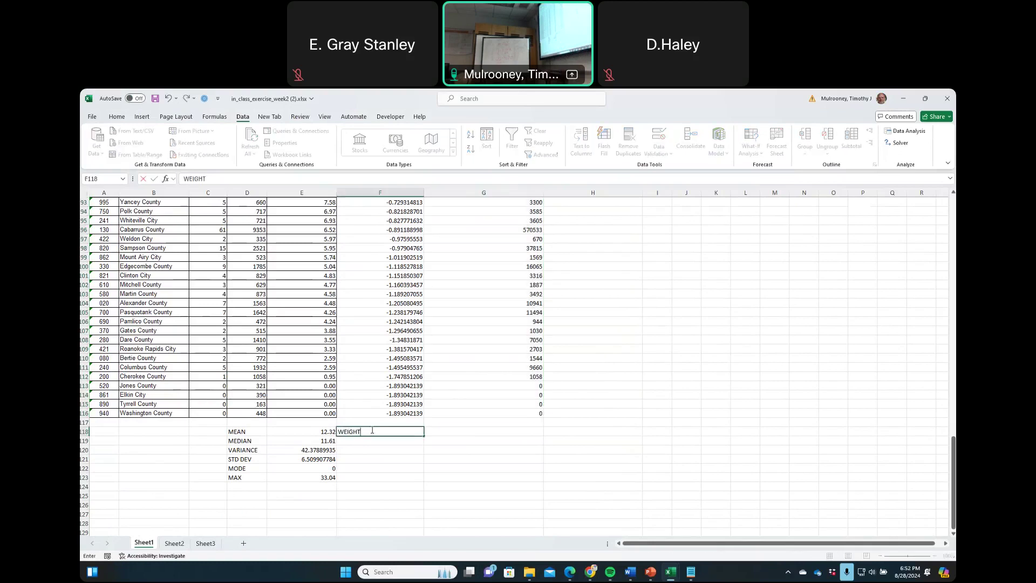
{"action": "type", "text": "ED AVAERAGE"}
{"action": "key", "text": "Tab"}
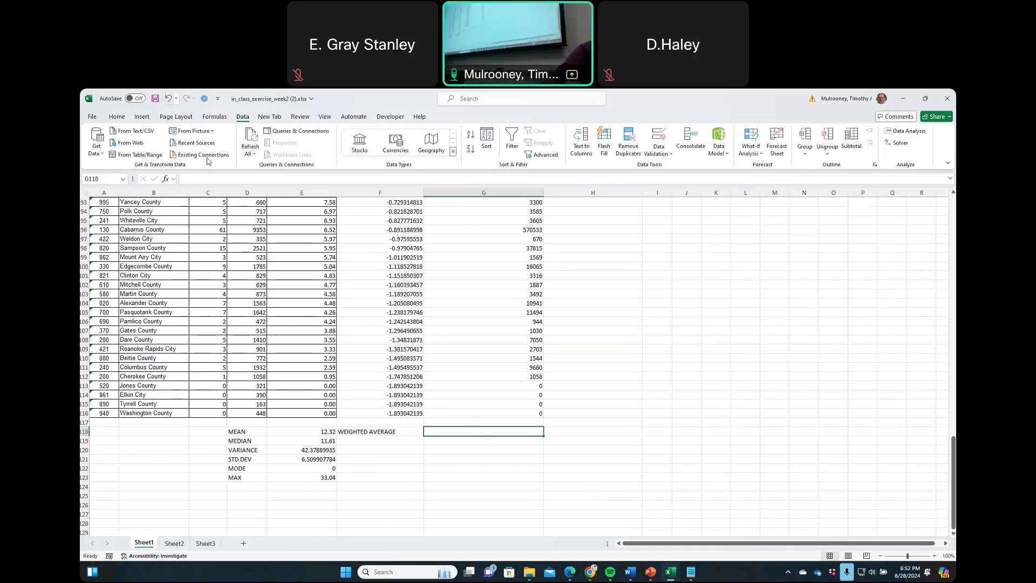
Step: Enter the formula =SUM(G2:G116)/SUM(D2:D116) in cell G118 to calculate the weighted average from the QP and ADM columns
{"action": "left_click", "coordinate": [220, 179]}
{"action": "type", "text": "=SUM"}
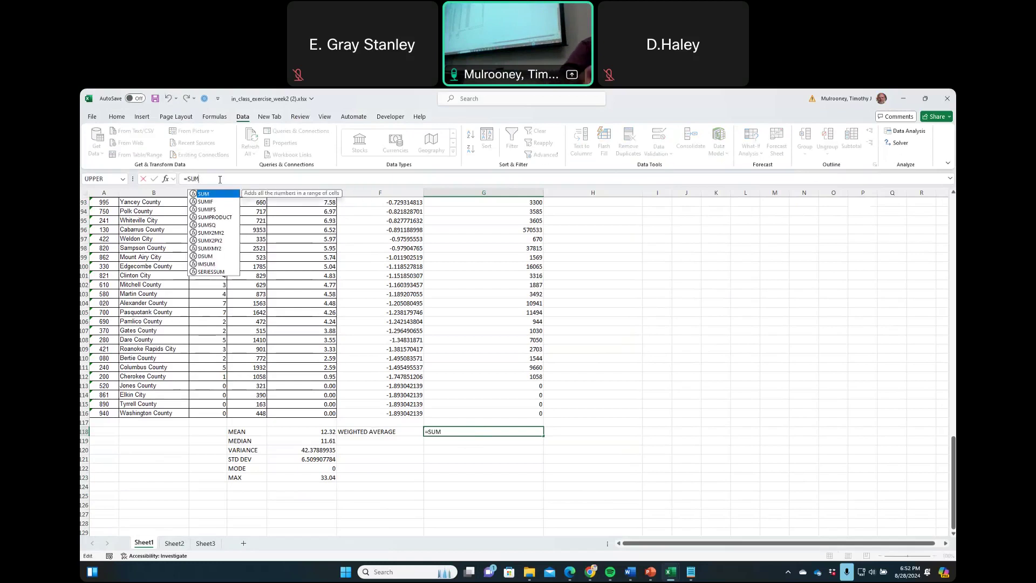
{"action": "type", "text": "("}
{"action": "left_click_drag", "start_coordinate": [515, 411], "coordinate": [488, 225]}
{"action": "key", "text": "F2"}
{"action": "type", "text": ")/SUM("}
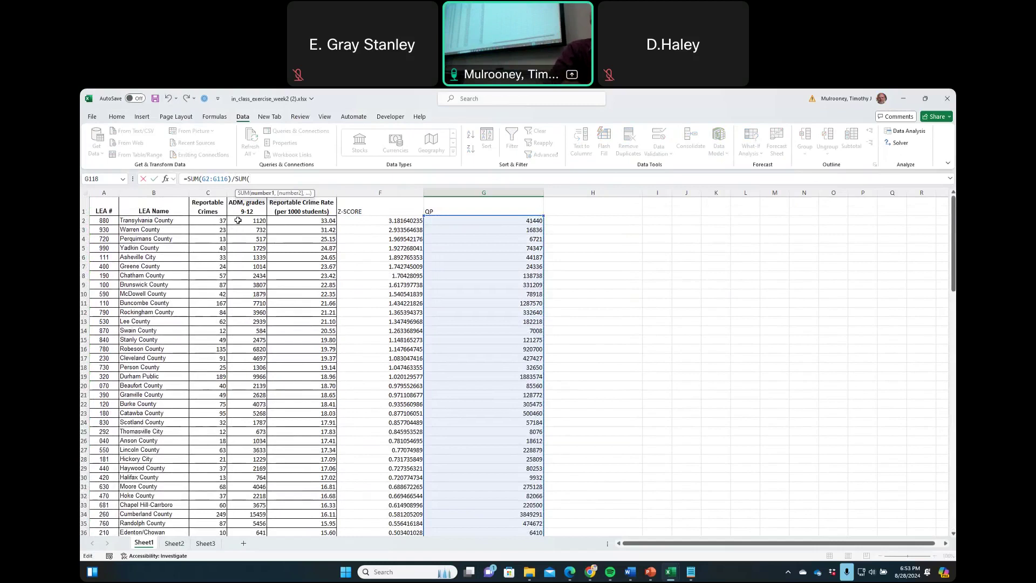
{"action": "left_click_drag", "start_coordinate": [243, 220], "coordinate": [245, 571]}
{"action": "type", "text": ")"}
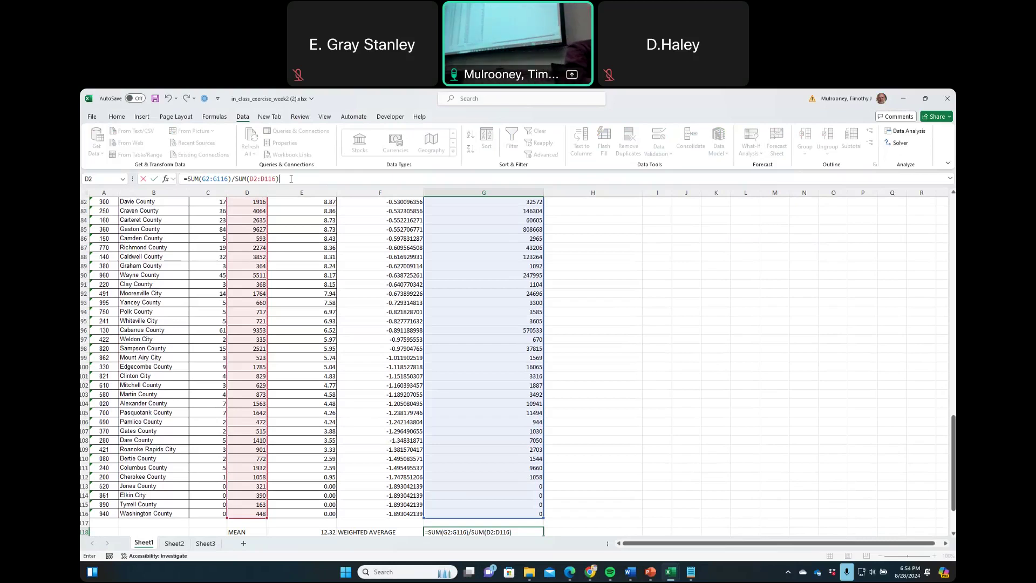
{"action": "key", "text": "Return"}
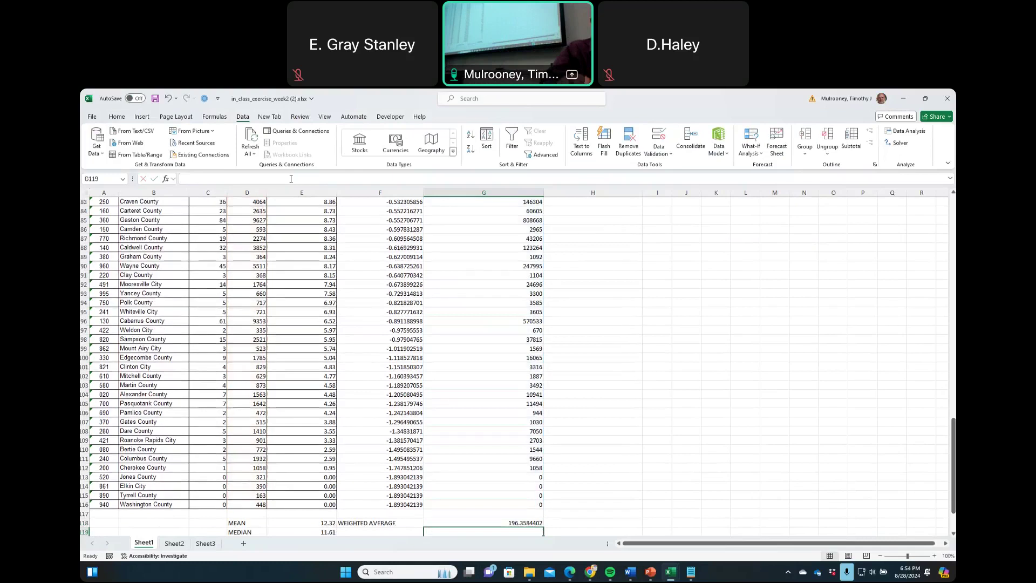
Step: Change the divisor of the weighted average formula in G118 to SUM(C2:C116), the reportable crimes column
{"action": "left_click", "coordinate": [476, 523]}
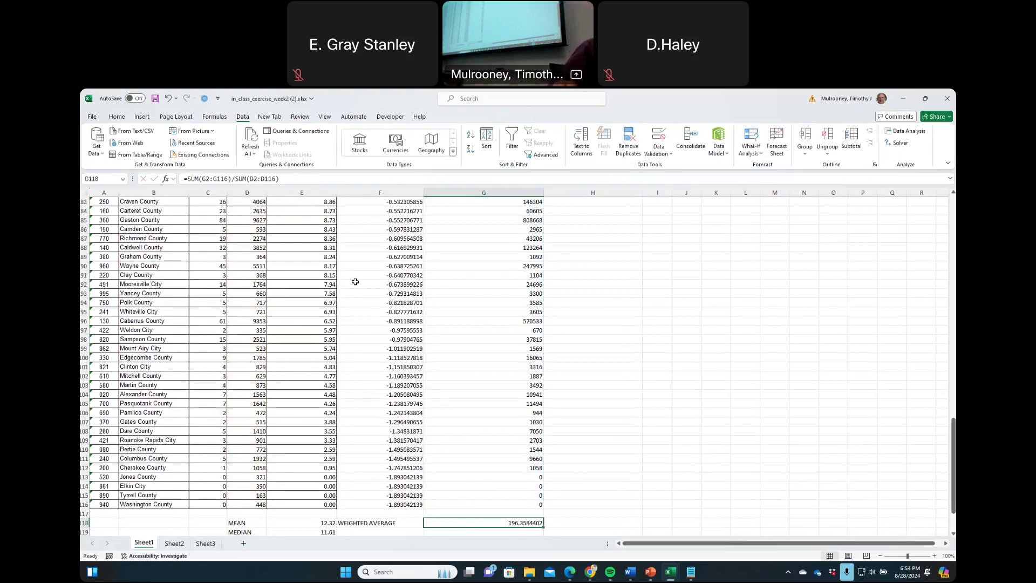
{"action": "scroll", "coordinate": [356, 278], "scroll_direction": "up", "scroll_amount": 14}
{"action": "scroll", "coordinate": [357, 276], "scroll_direction": "up", "scroll_amount": 13}
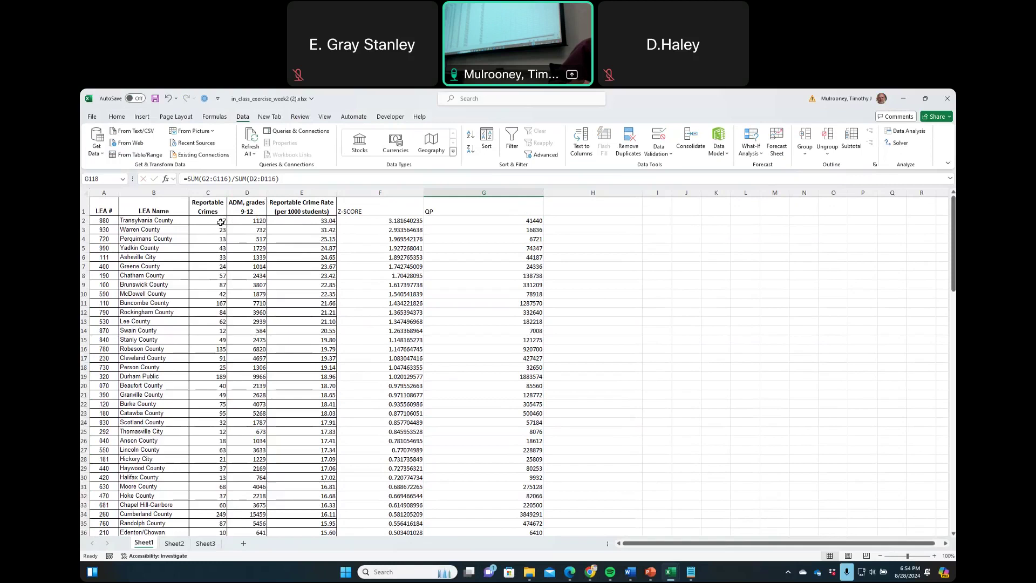
{"action": "left_click", "coordinate": [252, 179]}
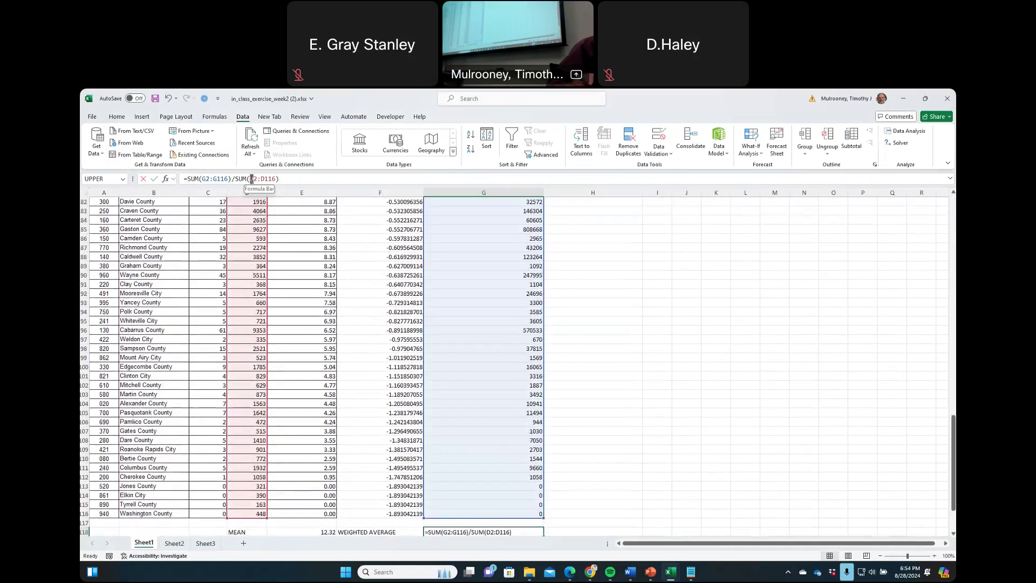
{"action": "type", "text": "C"}
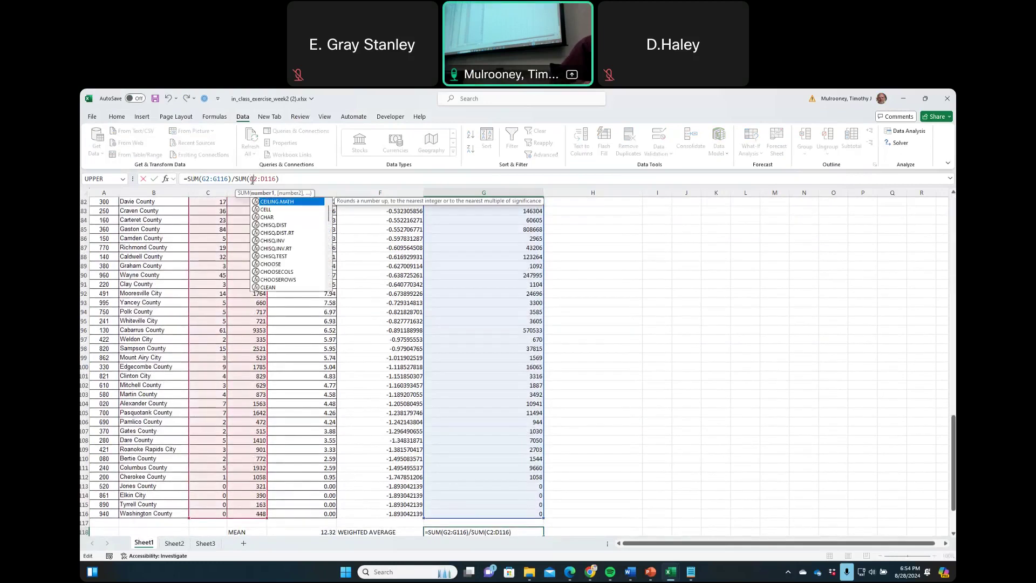
{"action": "left_click", "coordinate": [264, 179]}
{"action": "key", "text": "BackSpace"}
{"action": "type", "text": "C"}
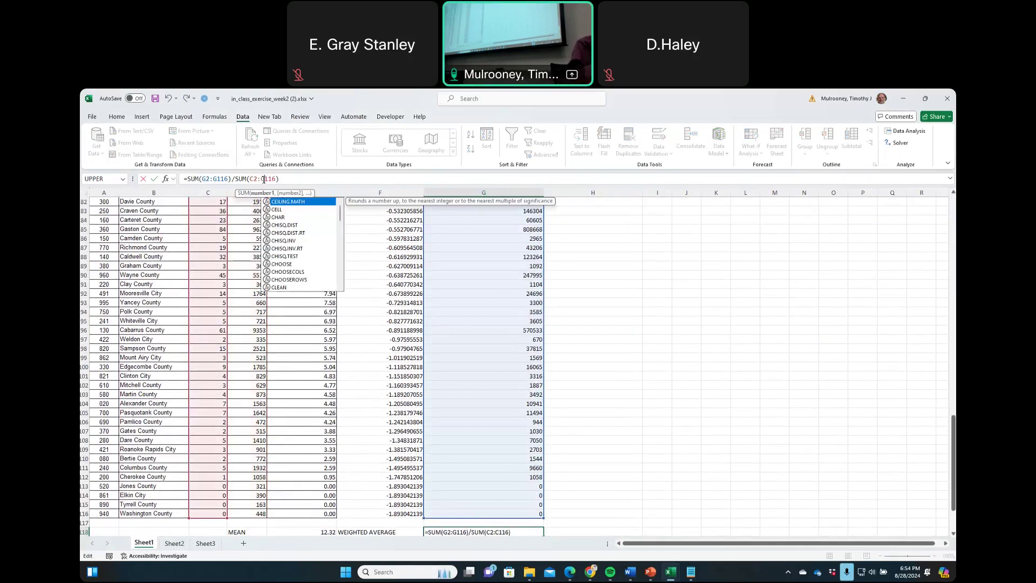
{"action": "key", "text": "Return"}
Step: Check the formulas behind the weighted average, the first district's z-score in F2 and its QP value in G2
{"action": "left_click", "coordinate": [492, 523]}
{"action": "scroll", "coordinate": [475, 378], "scroll_direction": "up", "scroll_amount": 12}
{"action": "scroll", "coordinate": [480, 282], "scroll_direction": "up", "scroll_amount": 15}
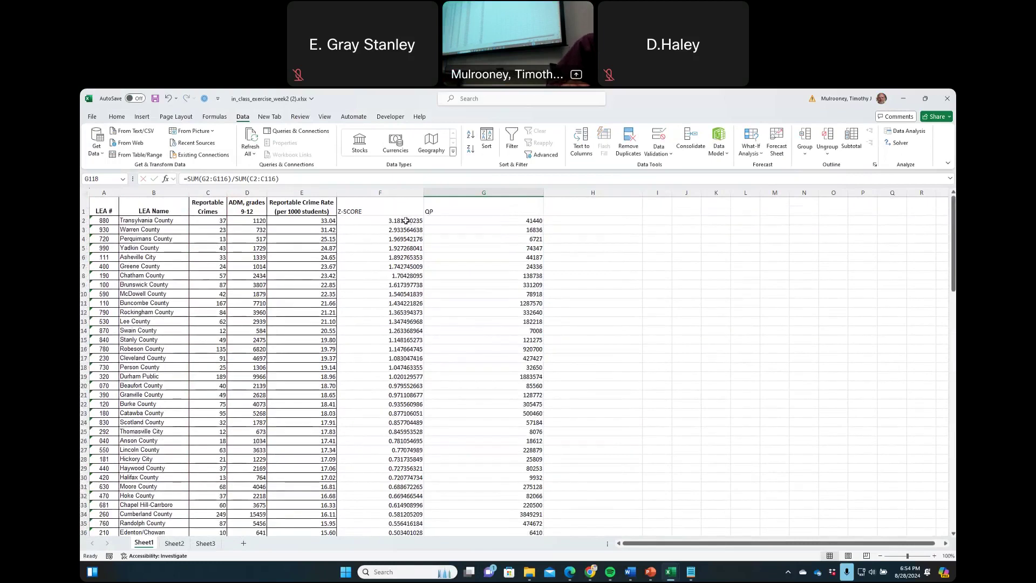
{"action": "left_click", "coordinate": [406, 221]}
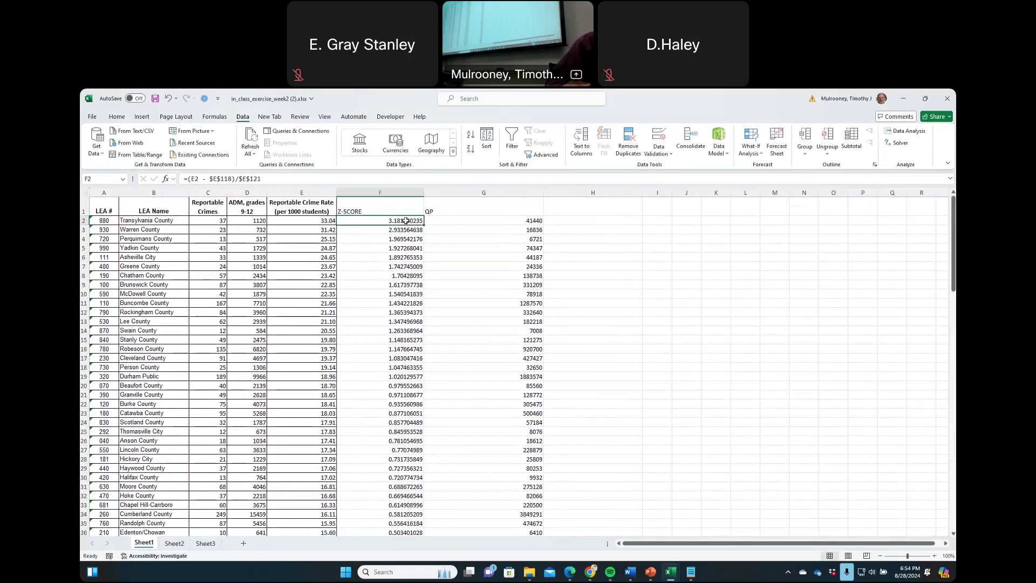
{"action": "left_click", "coordinate": [486, 221]}
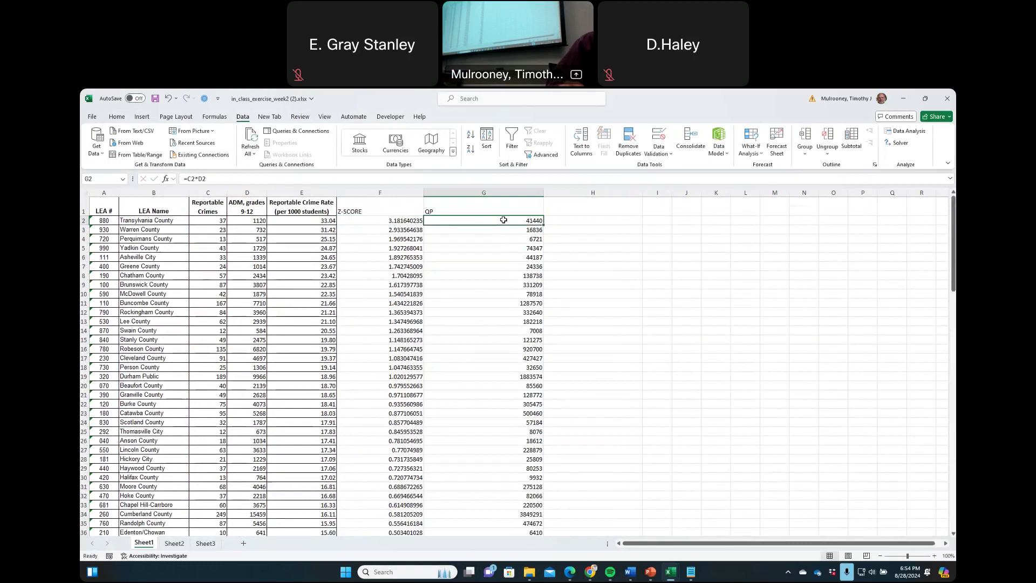
{"action": "scroll", "coordinate": [540, 358], "scroll_direction": "down", "scroll_amount": 5}
{"action": "scroll", "coordinate": [540, 357], "scroll_direction": "down", "scroll_amount": 20}
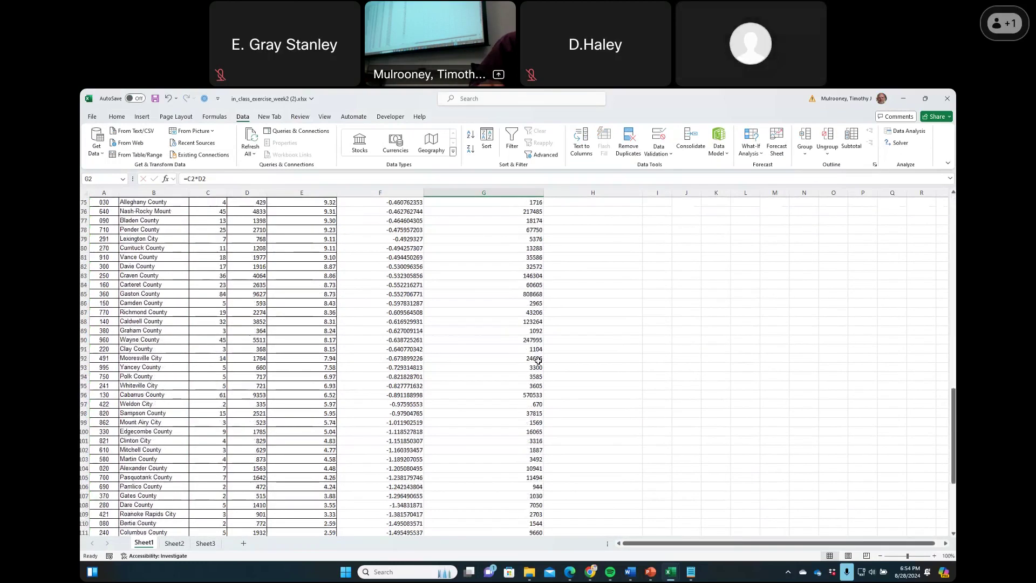
Step: Replace the divisor of the weighted average formula in G118 with SUM(D2:D116), the ADM column
{"action": "left_click", "coordinate": [524, 348]}
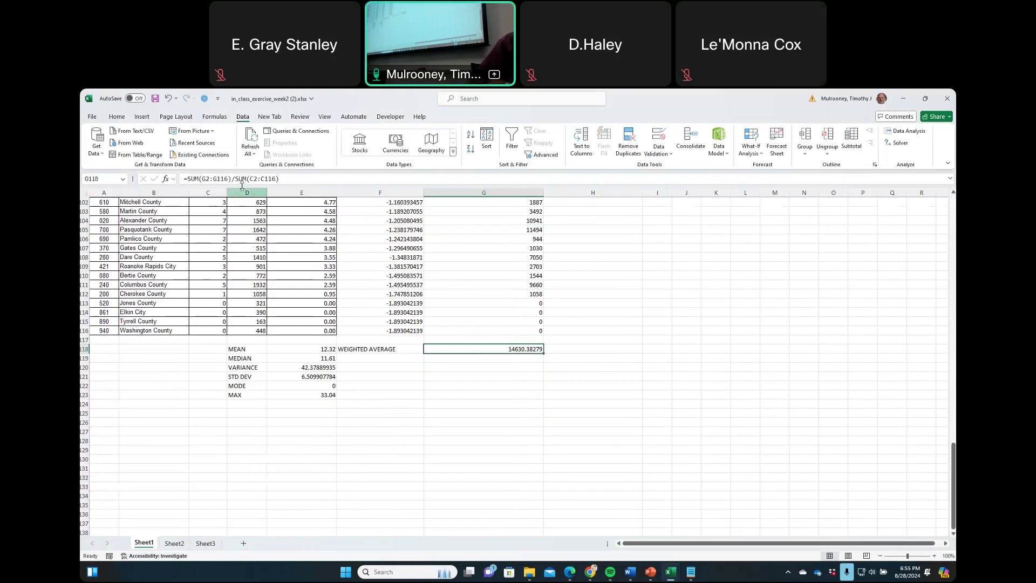
{"action": "left_click_drag", "start_coordinate": [236, 178], "coordinate": [313, 180]}
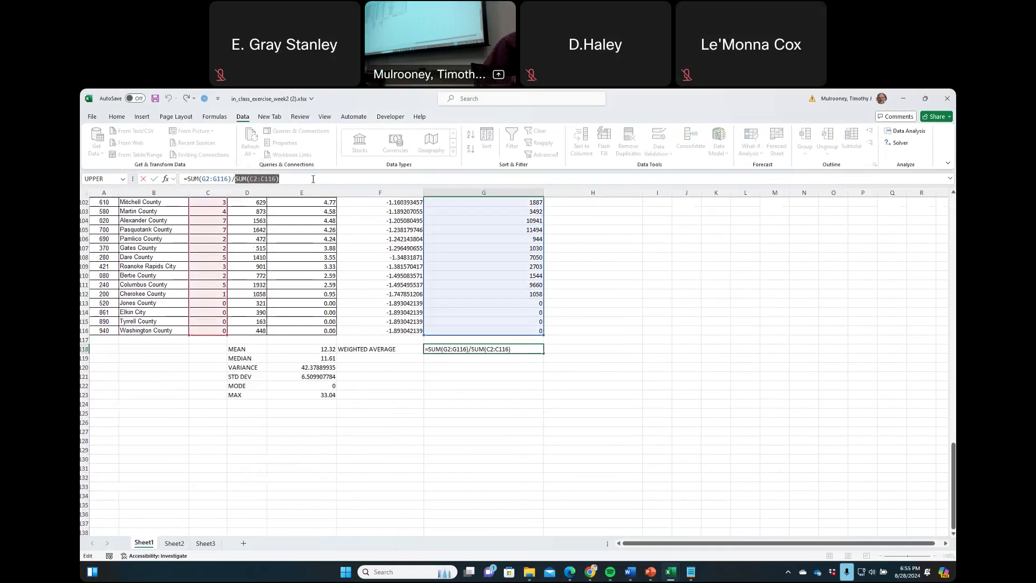
{"action": "key", "text": "BackSpace"}
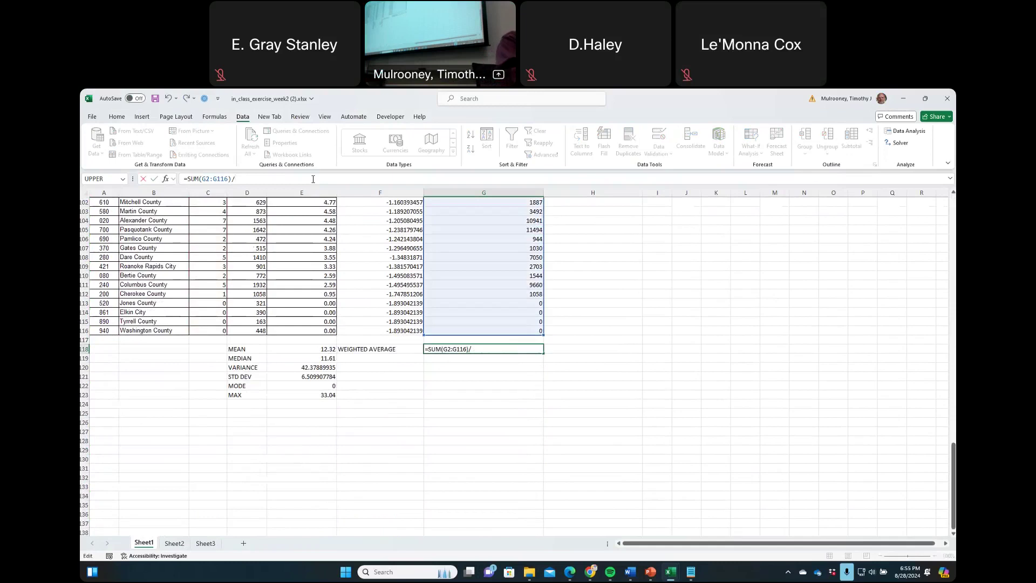
{"action": "type", "text": "SUM("}
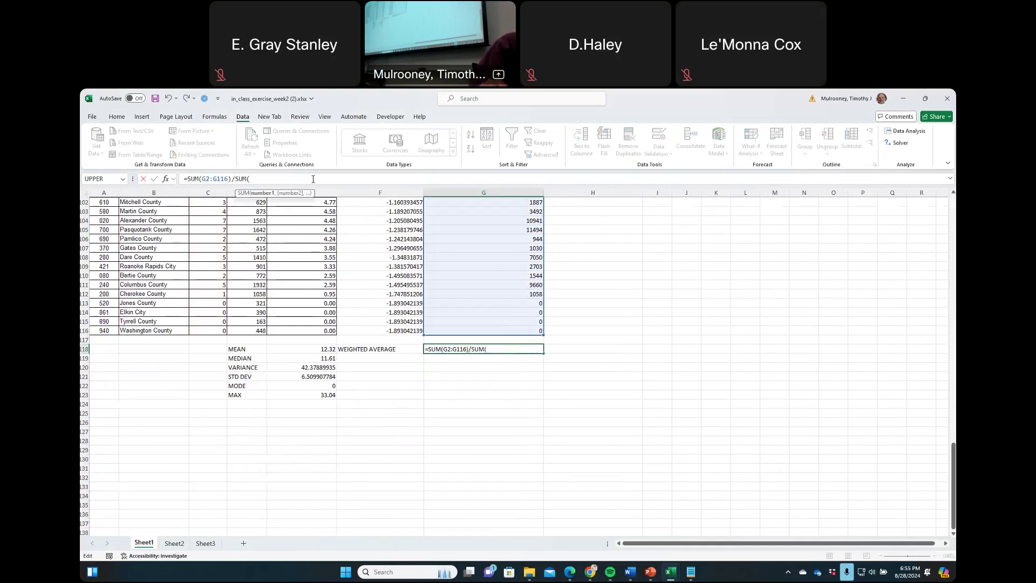
{"action": "left_click_drag", "start_coordinate": [261, 329], "coordinate": [234, 224]}
{"action": "type", "text": ")"}
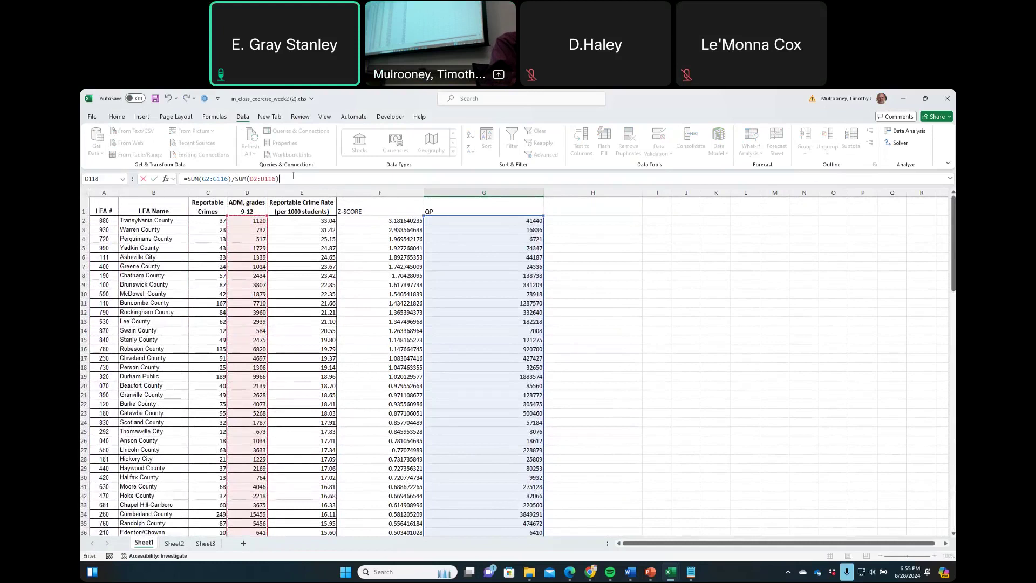
{"action": "key", "text": "Return"}
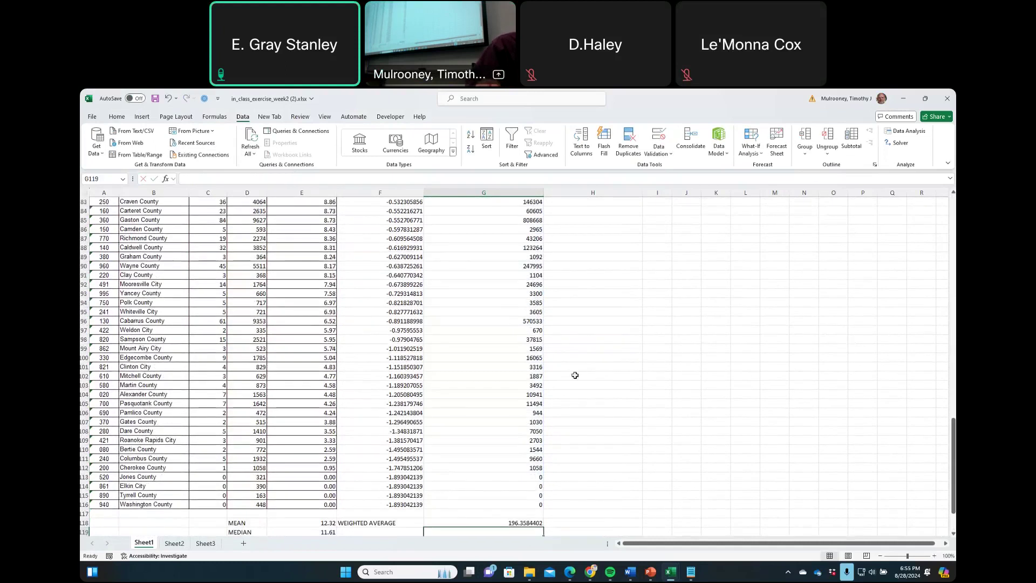
Step: Compare the weighted average formula in G118 with the QP formula in G2 and the statistics below the table
{"action": "left_click", "coordinate": [503, 518]}
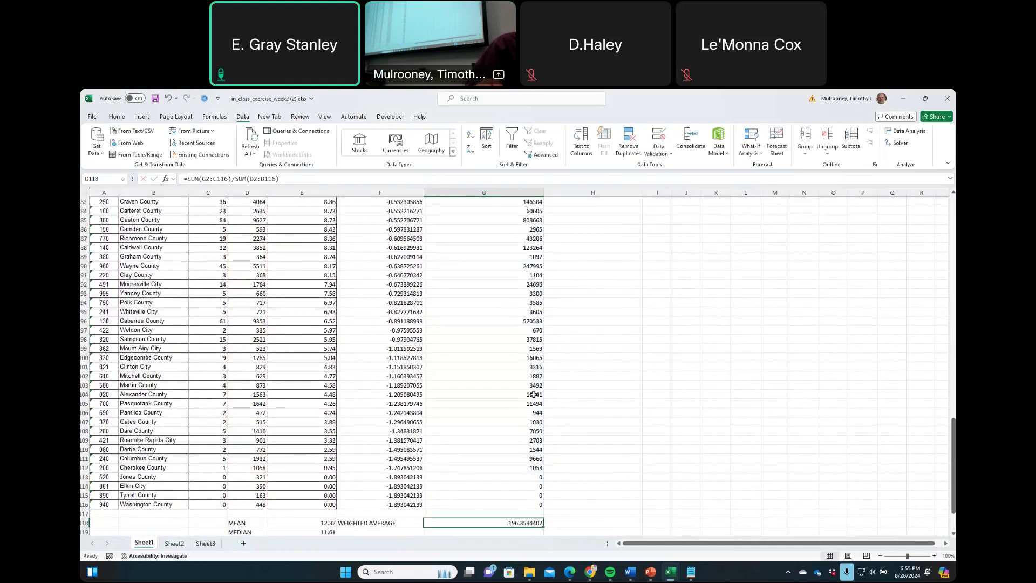
{"action": "scroll", "coordinate": [534, 399], "scroll_direction": "up", "scroll_amount": 17}
{"action": "scroll", "coordinate": [543, 275], "scroll_direction": "up", "scroll_amount": 10}
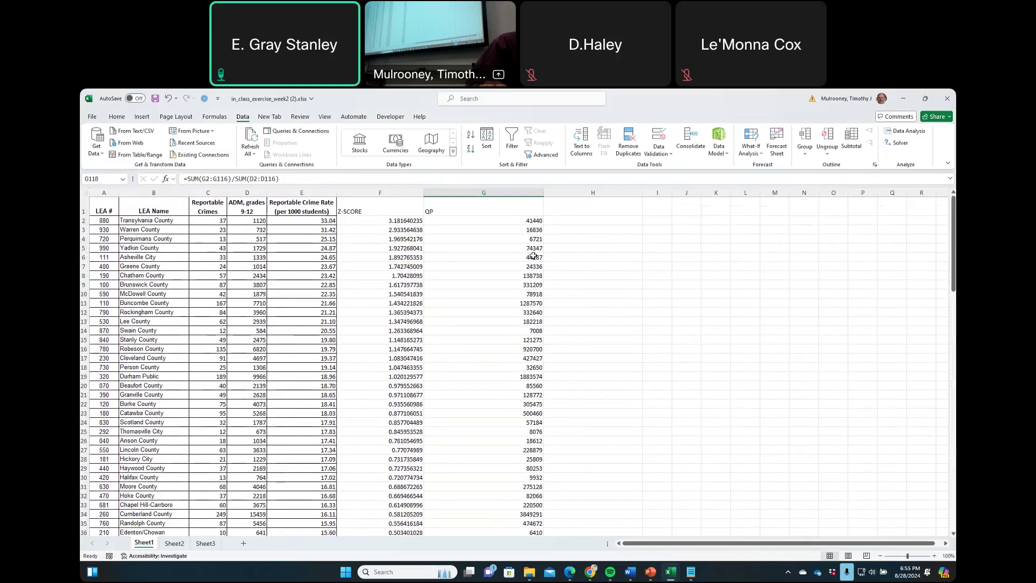
{"action": "left_click", "coordinate": [506, 222]}
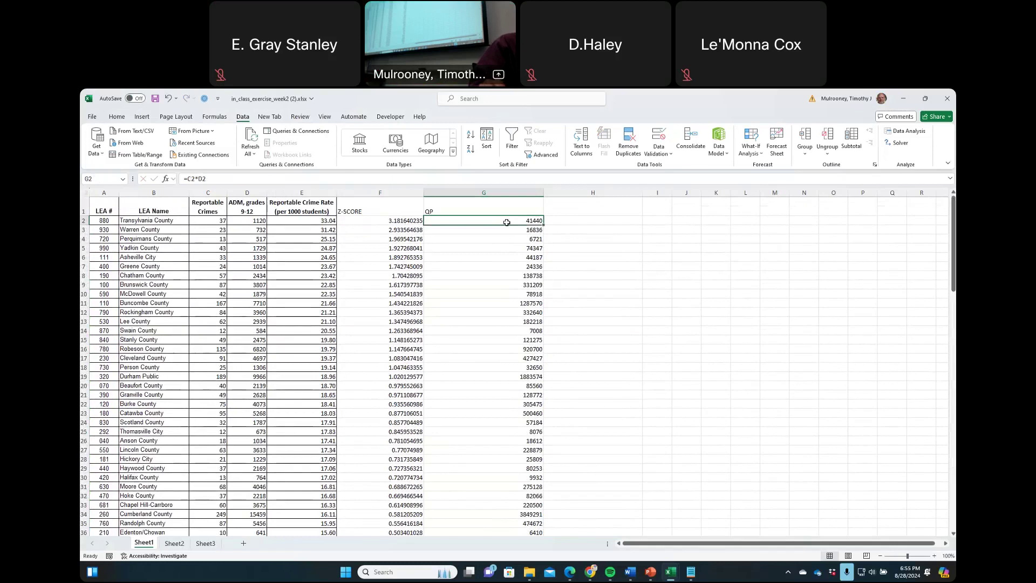
{"action": "left_click_drag", "start_coordinate": [953, 261], "coordinate": [953, 499]}
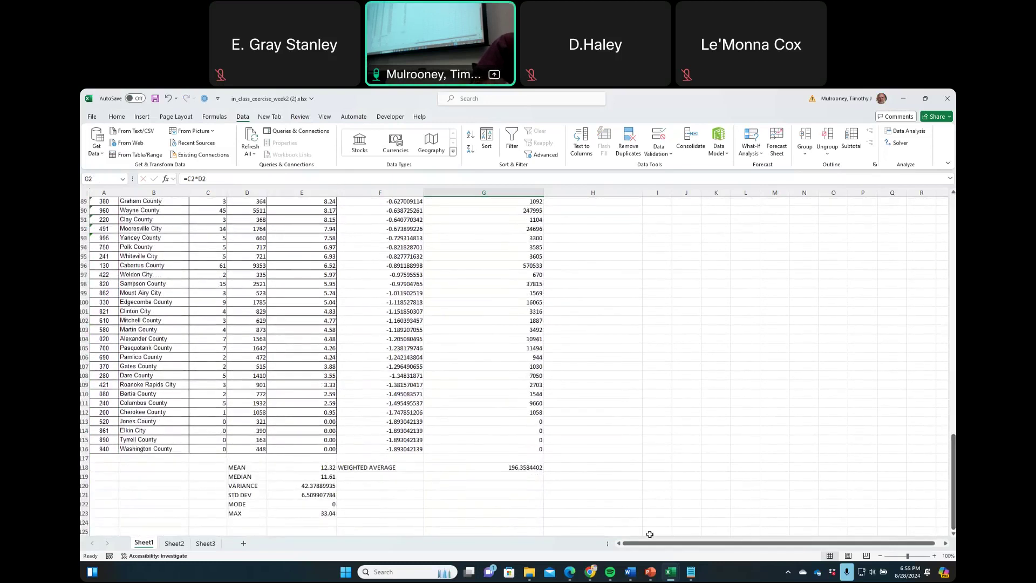
{"action": "left_click", "coordinate": [523, 466]}
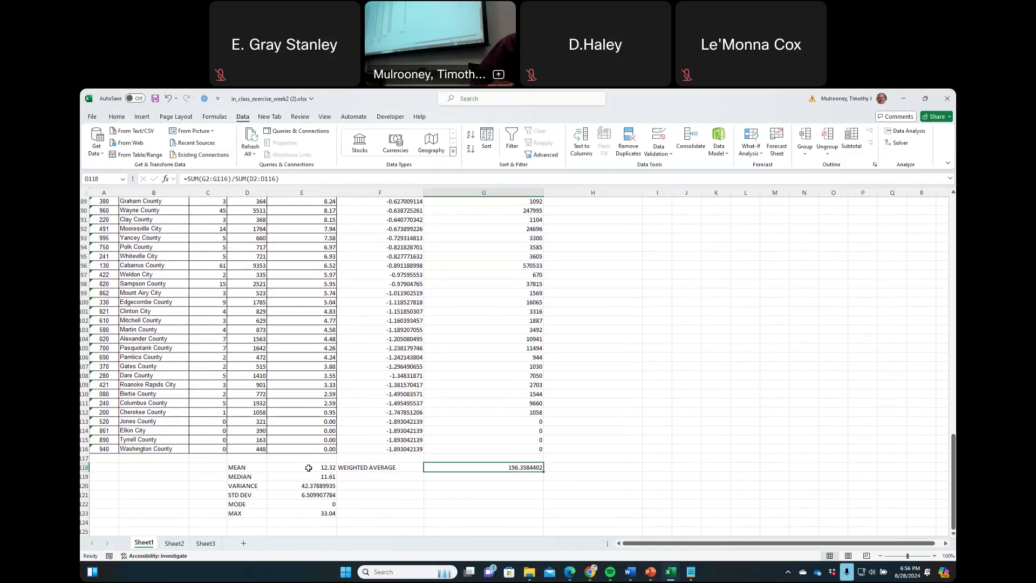
Step: Go through the QP column cell by cell from G2 to the end of the data, examining the values and their formulas
{"action": "scroll", "coordinate": [604, 296], "scroll_direction": "up", "scroll_amount": 5}
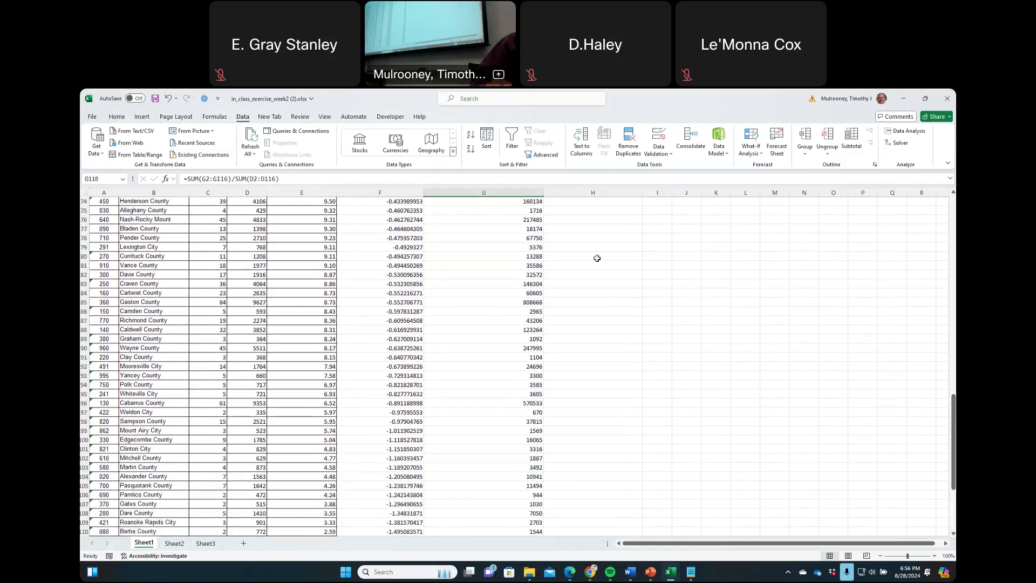
{"action": "scroll", "coordinate": [596, 256], "scroll_direction": "up", "scroll_amount": 17}
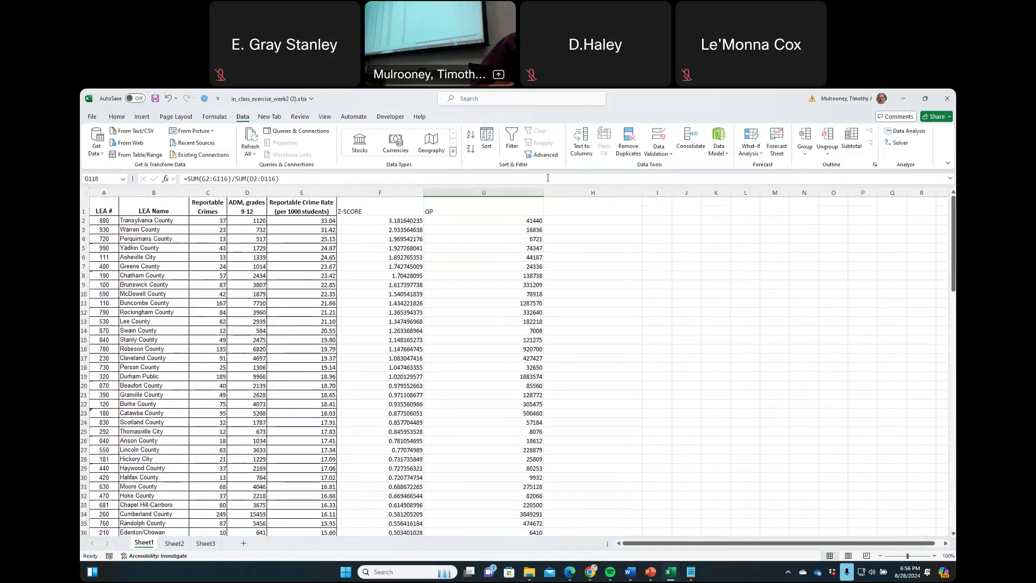
{"action": "left_click", "coordinate": [516, 223]}
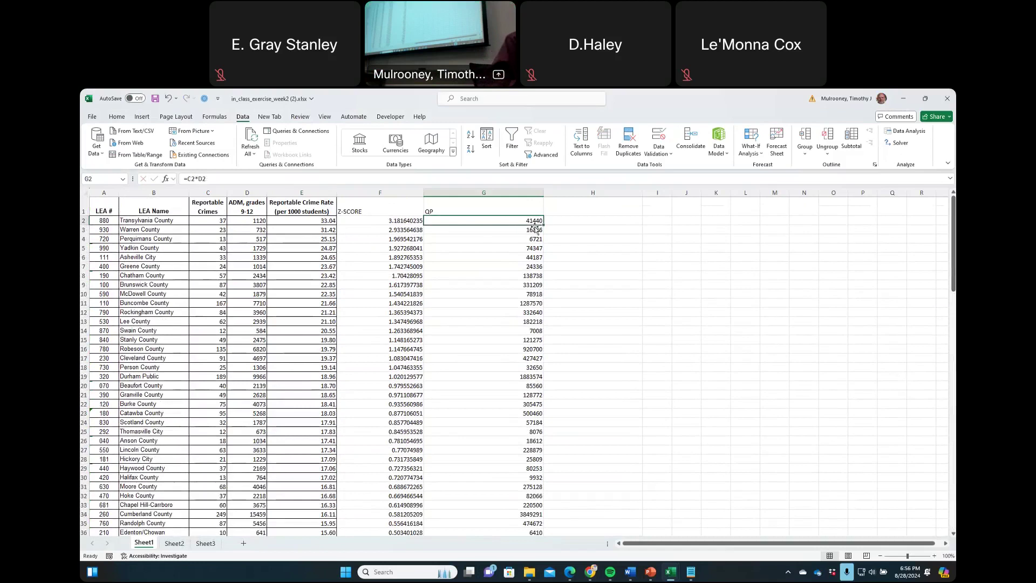
{"action": "key", "text": "Down"}
{"action": "key", "text": "Down"}
{"action": "key", "text": "Down"}
{"action": "key", "text": "Down"}
{"action": "key", "text": "Down"}
{"action": "key", "text": "Down"}
{"action": "key", "text": "Down"}
{"action": "key", "text": "Down"}
{"action": "key", "text": "Down"}
{"action": "key", "text": "Down"}
{"action": "key", "text": "Down"}
{"action": "key", "text": "Down"}
{"action": "key", "text": "Down"}
{"action": "key", "text": "Down"}
{"action": "key", "text": "Down"}
{"action": "key", "text": "Down"}
{"action": "key", "text": "Down"}
{"action": "key", "text": "Down"}
{"action": "key", "text": "Down"}
{"action": "key", "text": "Down"}
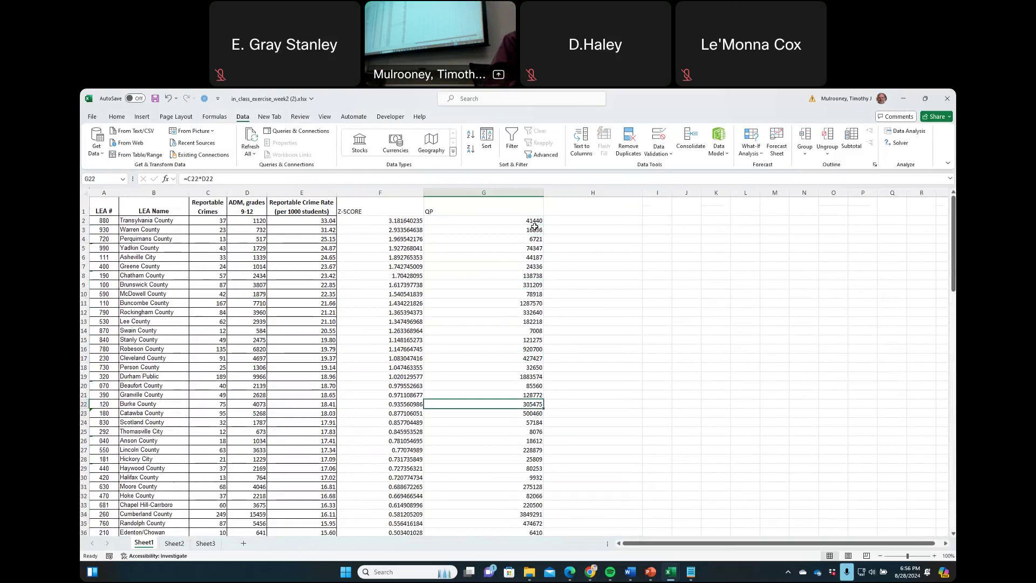
{"action": "key", "text": "Down"}
{"action": "key", "text": "Down"}
{"action": "key", "text": "Down"}
{"action": "key", "text": "Down"}
{"action": "key", "text": "Down"}
{"action": "key", "text": "Down"}
{"action": "key", "text": "Down"}
{"action": "key", "text": "Down"}
{"action": "key", "text": "Down"}
{"action": "key", "text": "Down"}
{"action": "key", "text": "Down"}
{"action": "key", "text": "Down"}
{"action": "key", "text": "Down"}
{"action": "key", "text": "Down"}
{"action": "key", "text": "Down"}
{"action": "key", "text": "Down"}
{"action": "key", "text": "Down"}
{"action": "key", "text": "Down"}
{"action": "key", "text": "Down"}
{"action": "key", "text": "Down"}
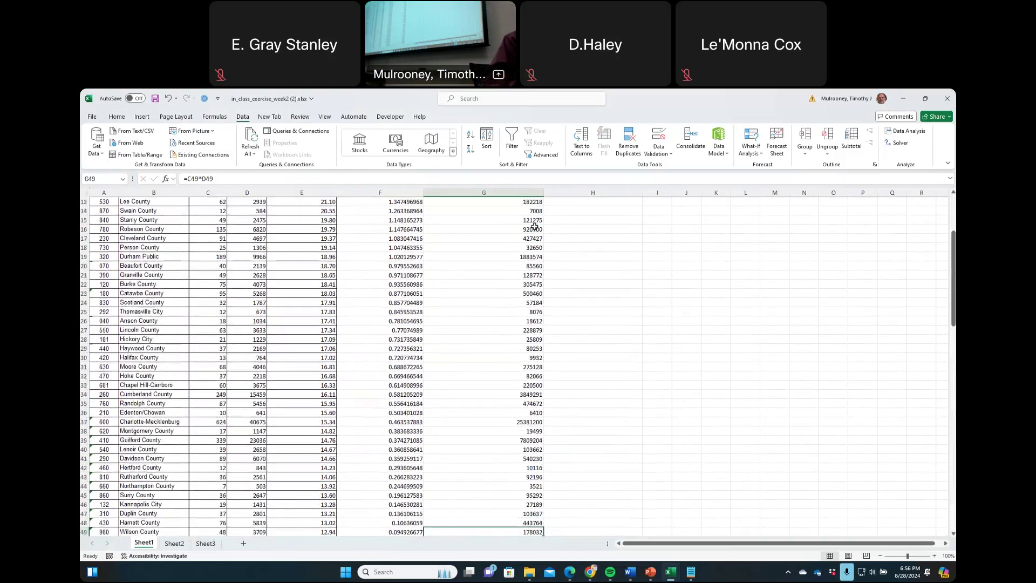
{"action": "key", "text": "Down"}
{"action": "key", "text": "Down"}
{"action": "key", "text": "Down"}
{"action": "key", "text": "Down"}
{"action": "key", "text": "Down"}
{"action": "key", "text": "Down"}
{"action": "key", "text": "Down"}
{"action": "key", "text": "Down"}
{"action": "key", "text": "Down"}
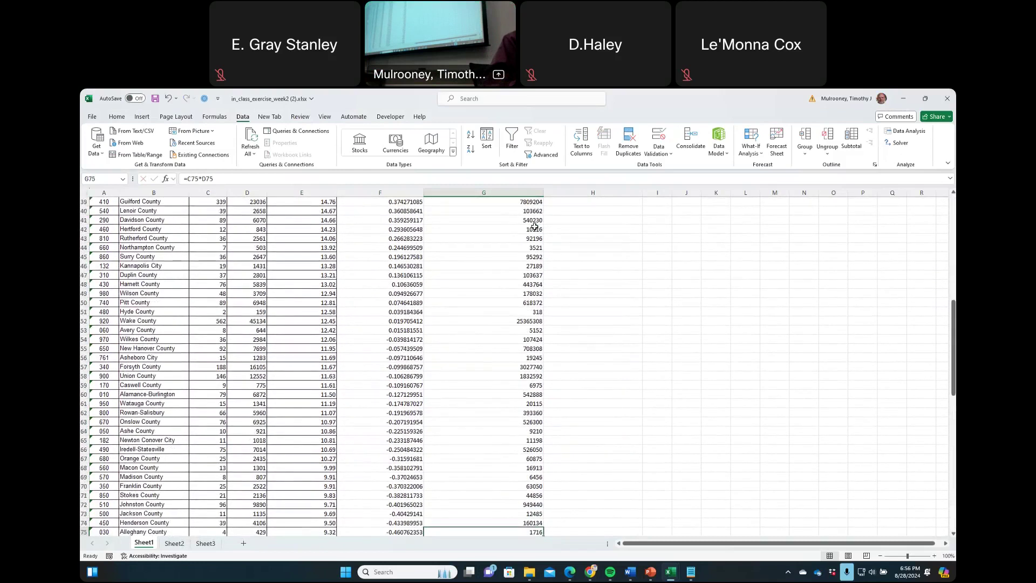
{"action": "key", "text": "Down"}
{"action": "key", "text": "Down"}
{"action": "key", "text": "Down"}
{"action": "key", "text": "Down"}
{"action": "key", "text": "Down"}
{"action": "key", "text": "Down"}
{"action": "key", "text": "Down"}
{"action": "key", "text": "Down"}
{"action": "key", "text": "Down"}
{"action": "key", "text": "Down"}
{"action": "key", "text": "Down"}
{"action": "key", "text": "Down"}
{"action": "key", "text": "Down"}
{"action": "key", "text": "Down"}
{"action": "key", "text": "Down"}
{"action": "key", "text": "Down"}
{"action": "key", "text": "Down"}
{"action": "key", "text": "Down"}
{"action": "key", "text": "Down"}
{"action": "key", "text": "Down"}
{"action": "key", "text": "Down"}
{"action": "key", "text": "Down"}
{"action": "key", "text": "Down"}
{"action": "key", "text": "Down"}
{"action": "key", "text": "Down"}
{"action": "key", "text": "Down"}
{"action": "key", "text": "Down"}
{"action": "key", "text": "Down"}
{"action": "key", "text": "Down"}
{"action": "key", "text": "Down"}
{"action": "key", "text": "Down"}
{"action": "key", "text": "Down"}
{"action": "key", "text": "Down"}
{"action": "key", "text": "Down"}
{"action": "key", "text": "Down"}
{"action": "key", "text": "Down"}
{"action": "key", "text": "Down"}
{"action": "key", "text": "Down"}
{"action": "key", "text": "Down"}
{"action": "key", "text": "Down"}
{"action": "key", "text": "Down"}
{"action": "key", "text": "Down"}
{"action": "key", "text": "Down"}
{"action": "key", "text": "Up"}
{"action": "key", "text": "Up"}
{"action": "key", "text": "Up"}
{"action": "key", "text": "Up"}
{"action": "key", "text": "Up"}
{"action": "key", "text": "Up"}
{"action": "key", "text": "Up"}
{"action": "key", "text": "Up"}
{"action": "key", "text": "Up"}
{"action": "key", "text": "Up"}
{"action": "key", "text": "Up"}
{"action": "key", "text": "Up"}
{"action": "key", "text": "Up"}
{"action": "key", "text": "Up"}
{"action": "key", "text": "Up"}
{"action": "key", "text": "Up"}
{"action": "key", "text": "Up"}
{"action": "key", "text": "Up"}
{"action": "key", "text": "Up"}
{"action": "key", "text": "Up"}
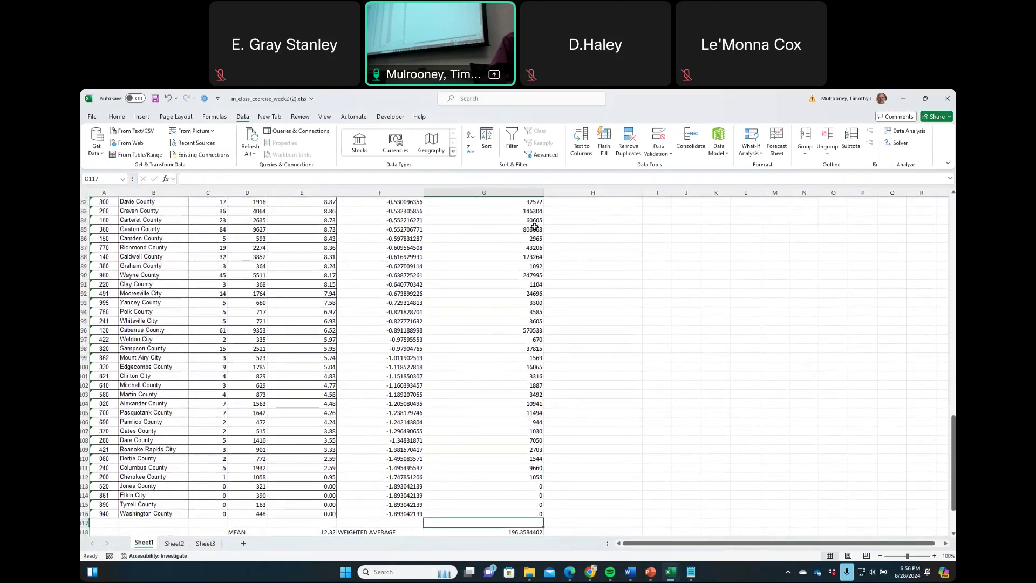
Step: Go back up through the QP column from G117 to G2, examining the values and their formulas
{"action": "key", "text": "Up"}
{"action": "key", "text": "Up"}
{"action": "key", "text": "Up"}
{"action": "key", "text": "Up"}
{"action": "key", "text": "Up"}
{"action": "key", "text": "Up"}
{"action": "key", "text": "Up"}
{"action": "key", "text": "Up"}
{"action": "key", "text": "Up"}
{"action": "key", "text": "Up"}
{"action": "key", "text": "Up"}
{"action": "key", "text": "Up"}
{"action": "key", "text": "Up"}
{"action": "key", "text": "Up"}
{"action": "key", "text": "Up"}
{"action": "key", "text": "Up"}
{"action": "key", "text": "Up"}
{"action": "key", "text": "Up"}
{"action": "key", "text": "Up"}
{"action": "key", "text": "Up"}
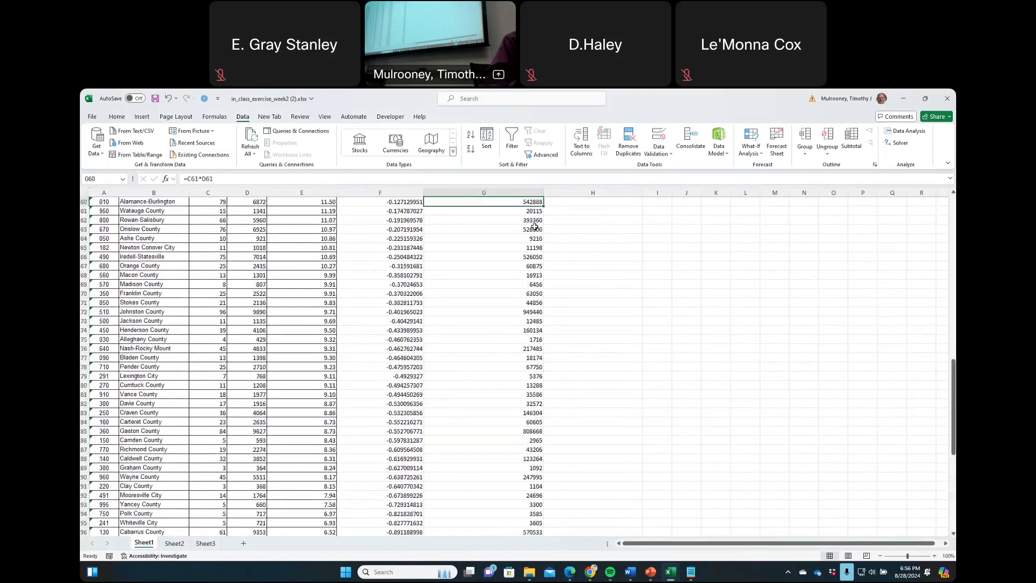
{"action": "key", "text": "Up"}
{"action": "key", "text": "Up"}
{"action": "key", "text": "Up"}
{"action": "key", "text": "Up"}
{"action": "key", "text": "Up"}
{"action": "key", "text": "Up"}
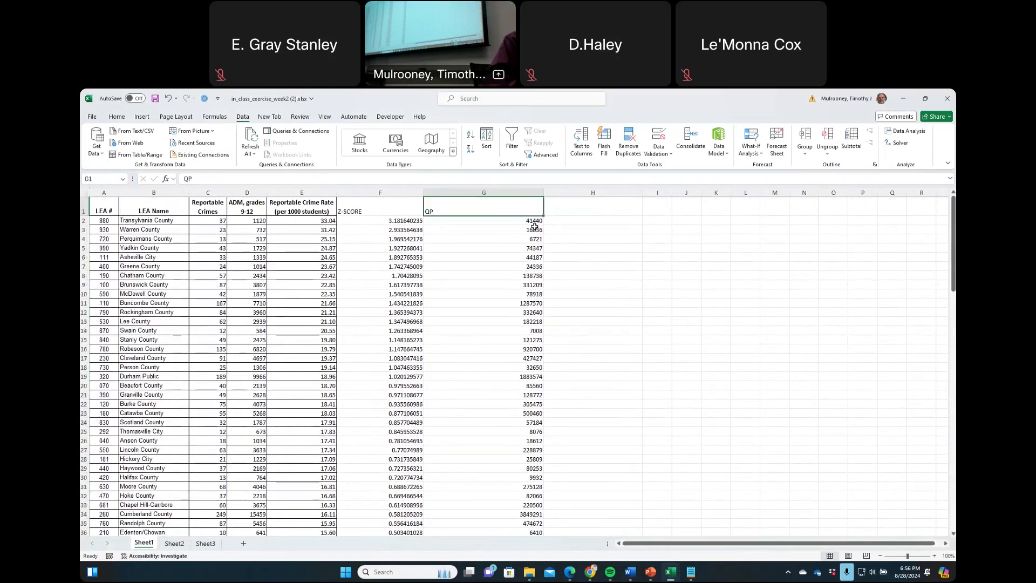
{"action": "key", "text": "Down"}
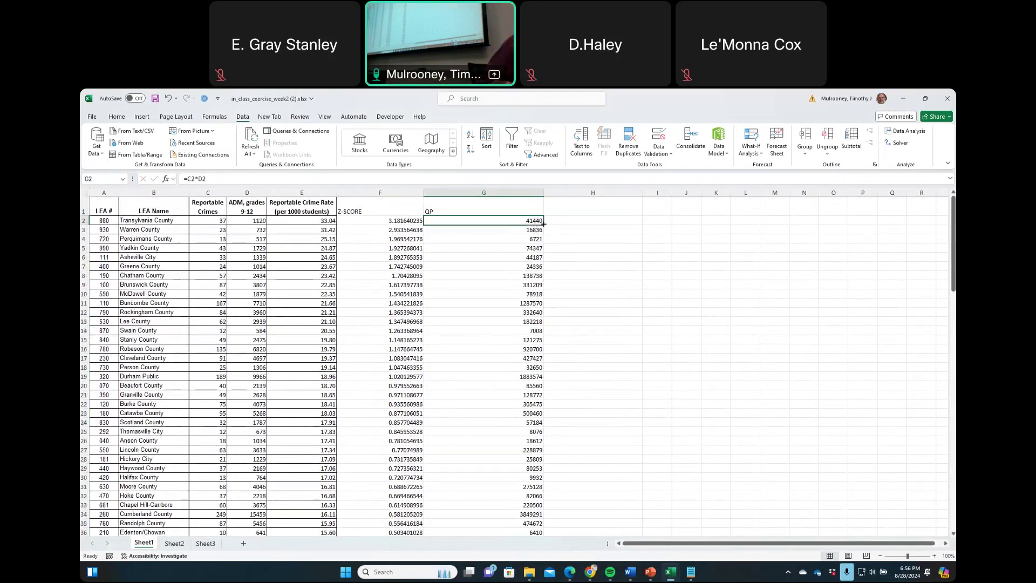
Step: Check the weighted average formula in G118 and the QP formula of the last district in G116
{"action": "scroll", "coordinate": [532, 319], "scroll_direction": "down", "scroll_amount": 20}
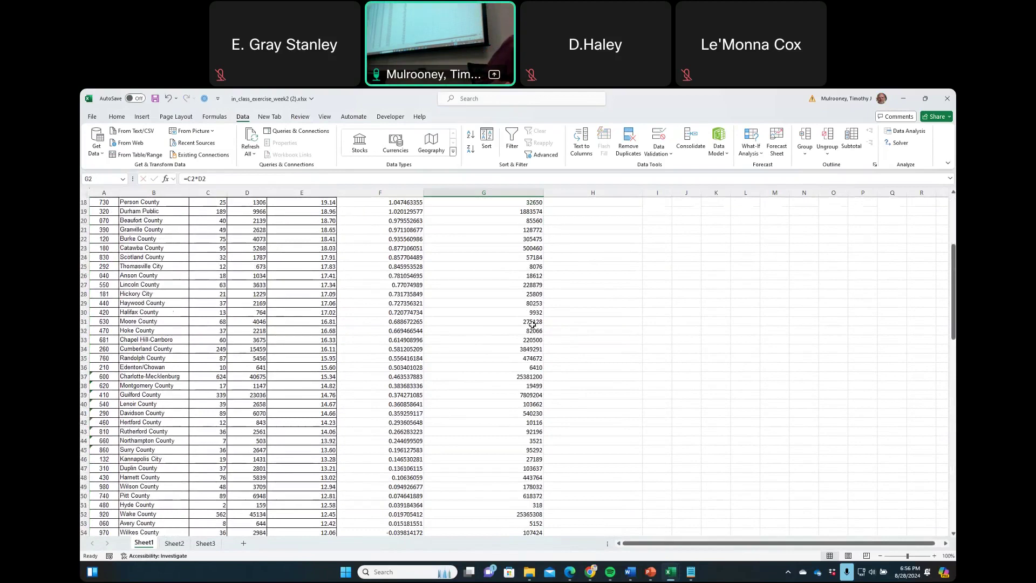
{"action": "scroll", "coordinate": [532, 323], "scroll_direction": "down", "scroll_amount": 4}
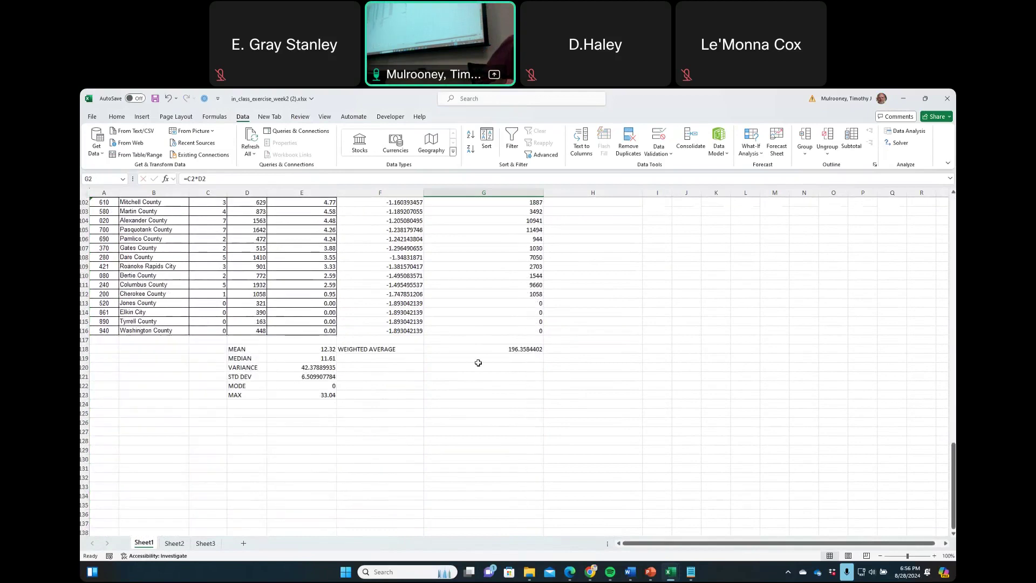
{"action": "left_click", "coordinate": [377, 348]}
{"action": "left_click", "coordinate": [502, 347]}
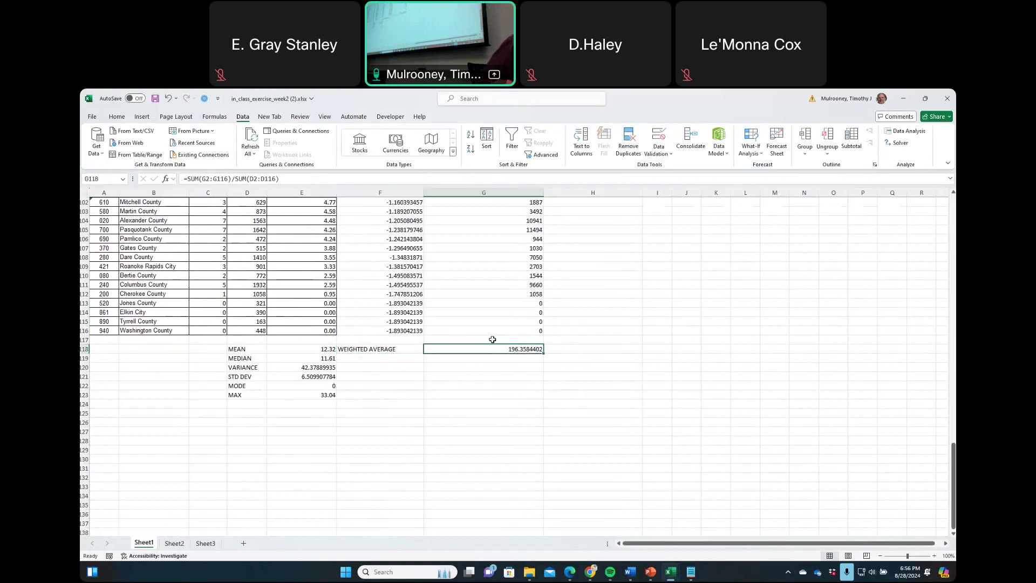
{"action": "left_click", "coordinate": [522, 330]}
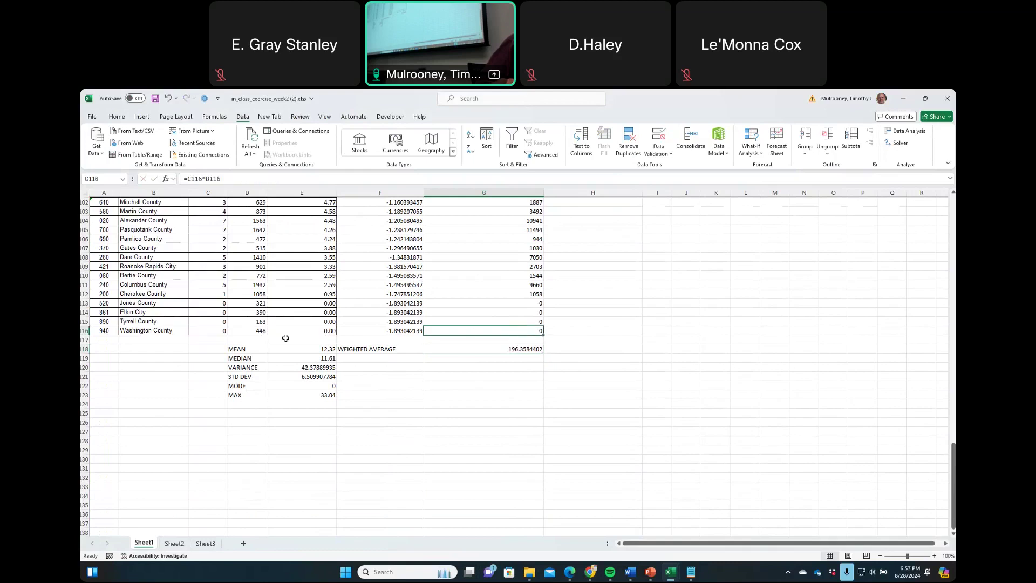
Step: Total the ADM column in D117 with =SUM(D2:D116) and copy the formula to C117 for the reportable crimes
{"action": "left_click", "coordinate": [244, 340]}
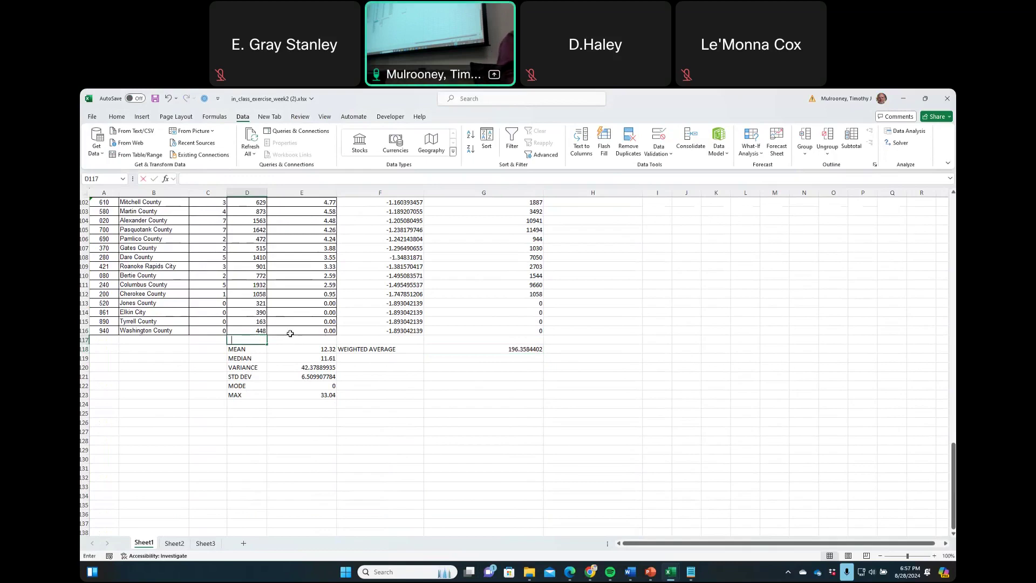
{"action": "type", "text": "=sum("}
{"action": "left_click_drag", "start_coordinate": [257, 326], "coordinate": [247, 223]}
{"action": "left_click", "coordinate": [229, 178]}
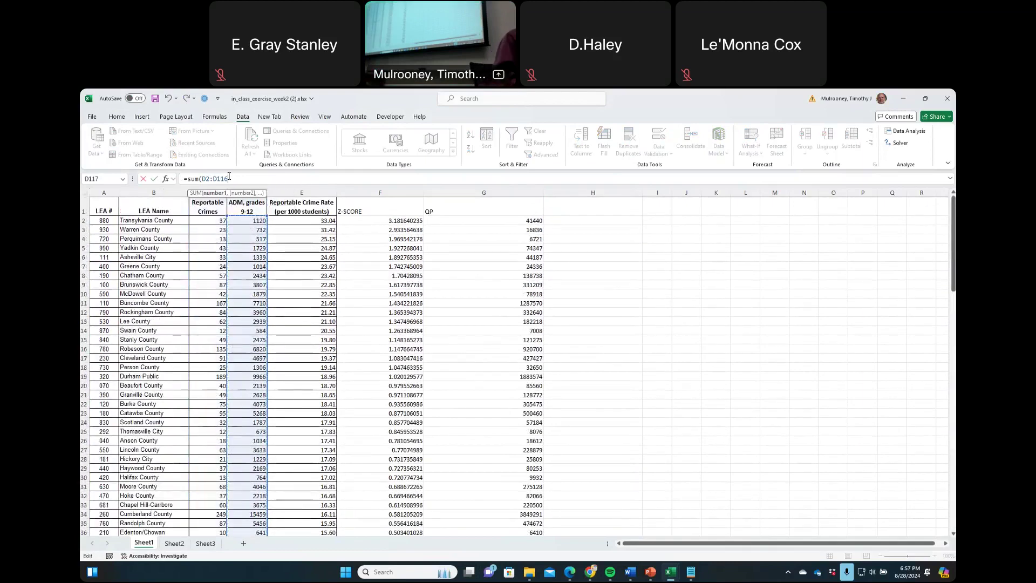
{"action": "type", "text": ")"}
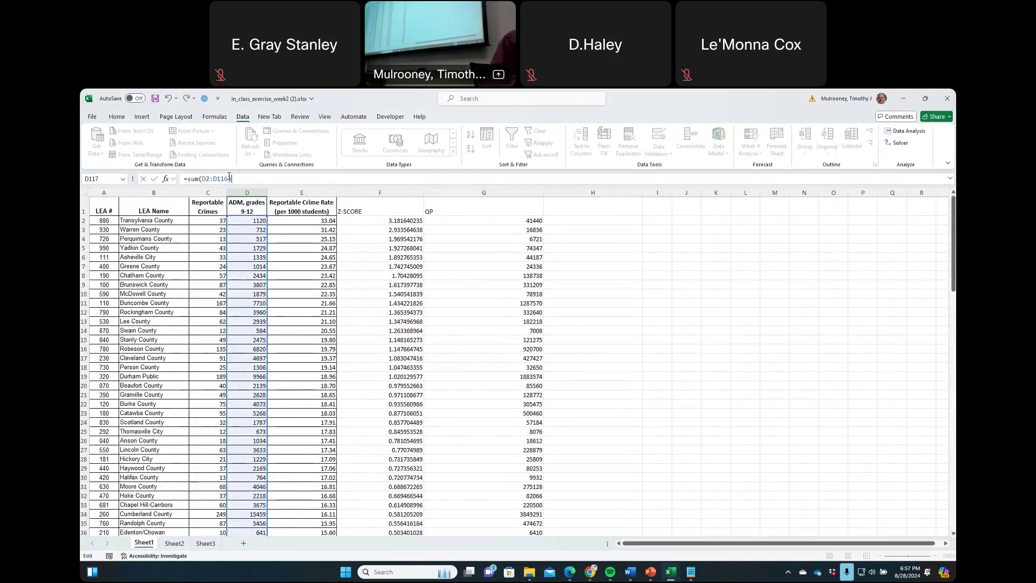
{"action": "key", "text": "Return"}
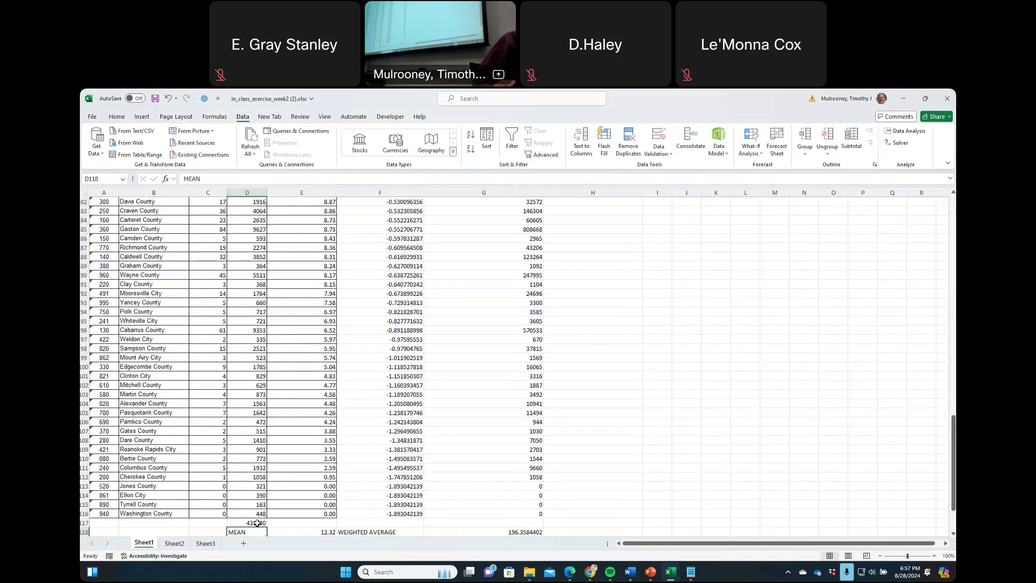
{"action": "left_click", "coordinate": [257, 523]}
{"action": "left_click_drag", "start_coordinate": [267, 527], "coordinate": [208, 523]}
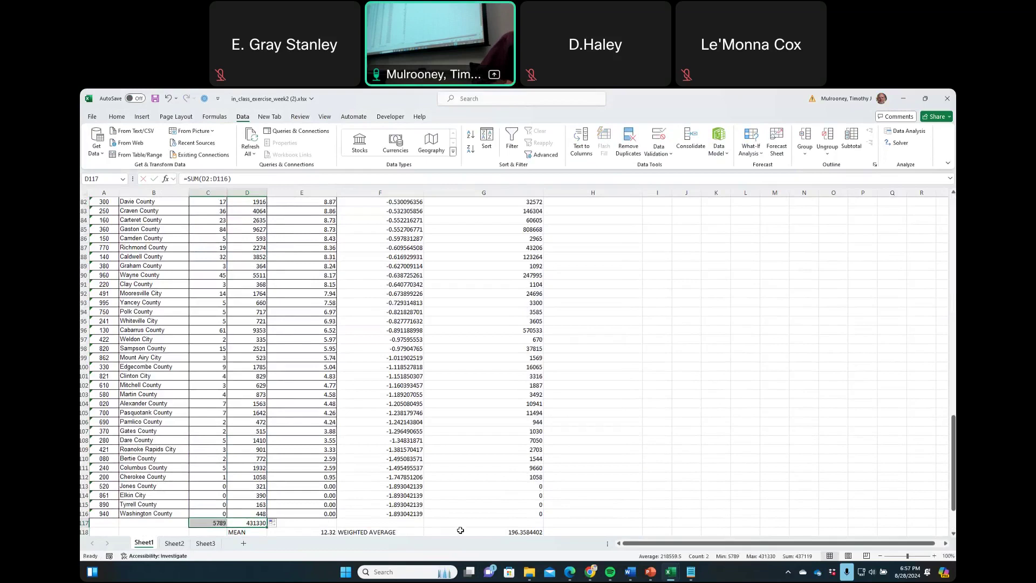
Step: Total the QP column in G117 with =SUM(G2:G116)
{"action": "left_click", "coordinate": [514, 520]}
{"action": "type", "text": "=S"}
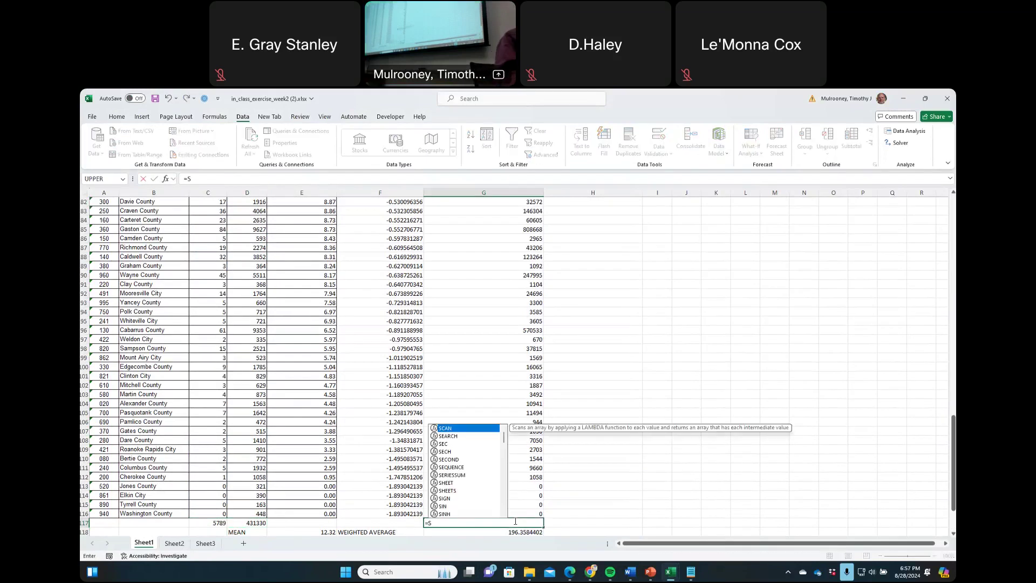
{"action": "type", "text": "UM("}
{"action": "left_click_drag", "start_coordinate": [535, 511], "coordinate": [497, 224]}
{"action": "left_click", "coordinate": [260, 178]}
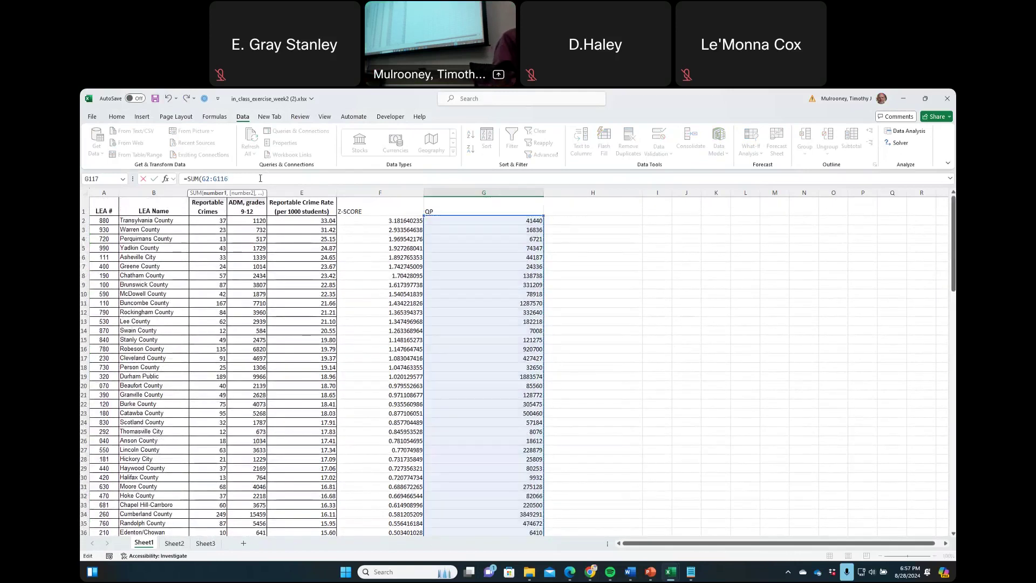
{"action": "key", "text": "Return"}
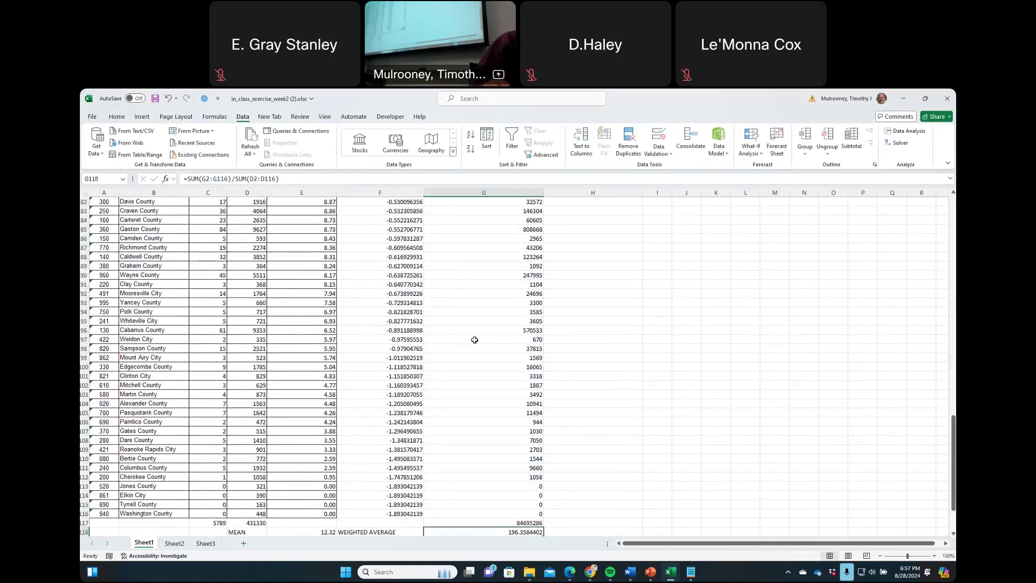
Step: Replace the weighted average formula in G118 with =G117/D117, dividing the QP total by the ADM total
{"action": "scroll", "coordinate": [474, 340], "scroll_direction": "down", "scroll_amount": 3}
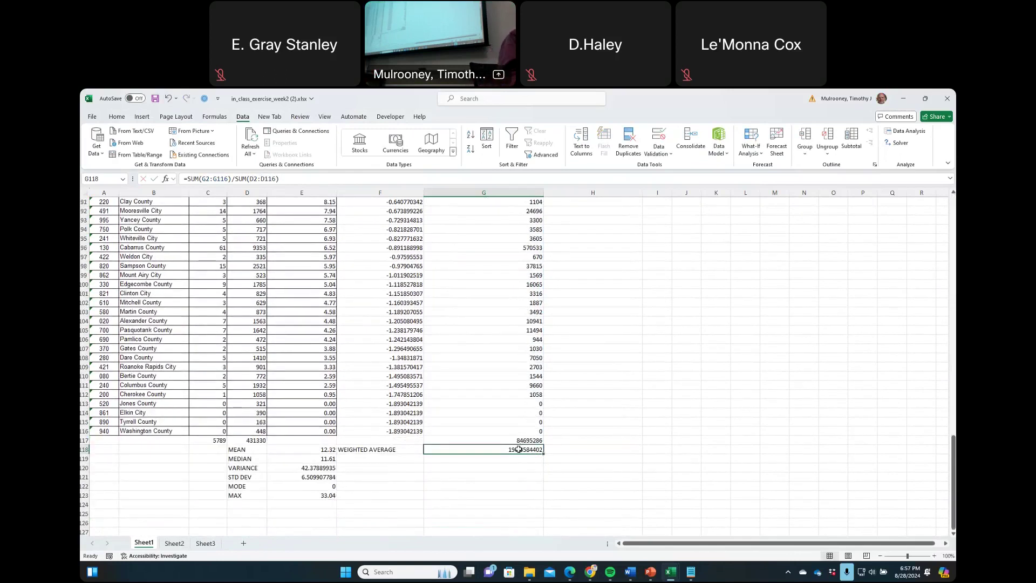
{"action": "key", "text": "Delete"}
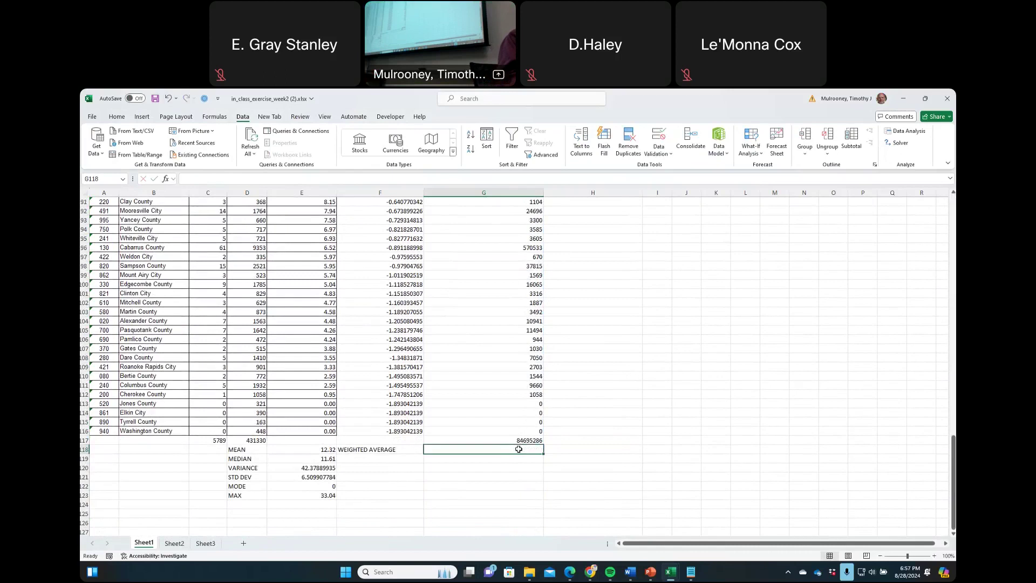
{"action": "type", "text": "="}
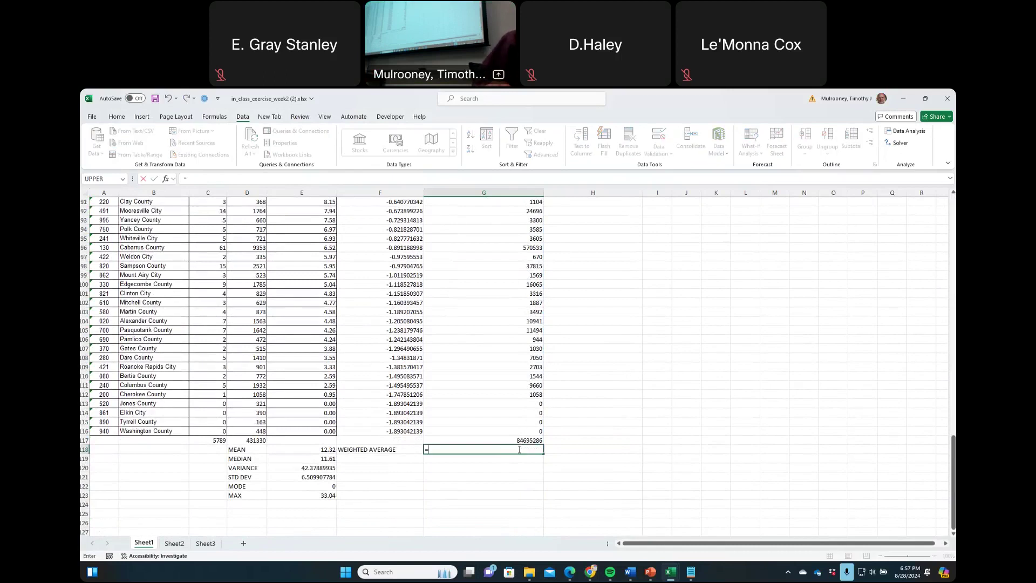
{"action": "left_click", "coordinate": [521, 440]}
{"action": "type", "text": "/"}
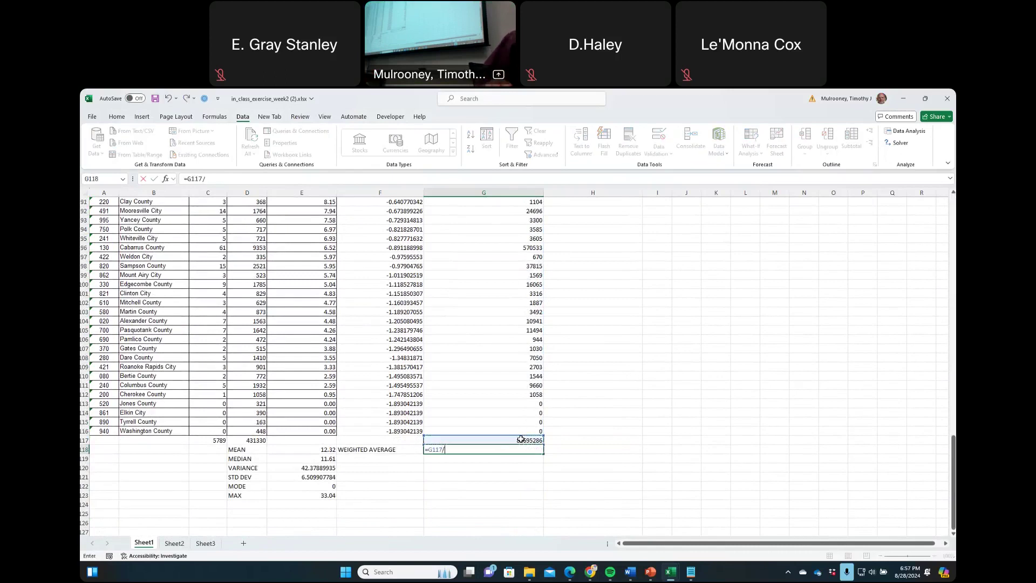
{"action": "left_click", "coordinate": [265, 440]}
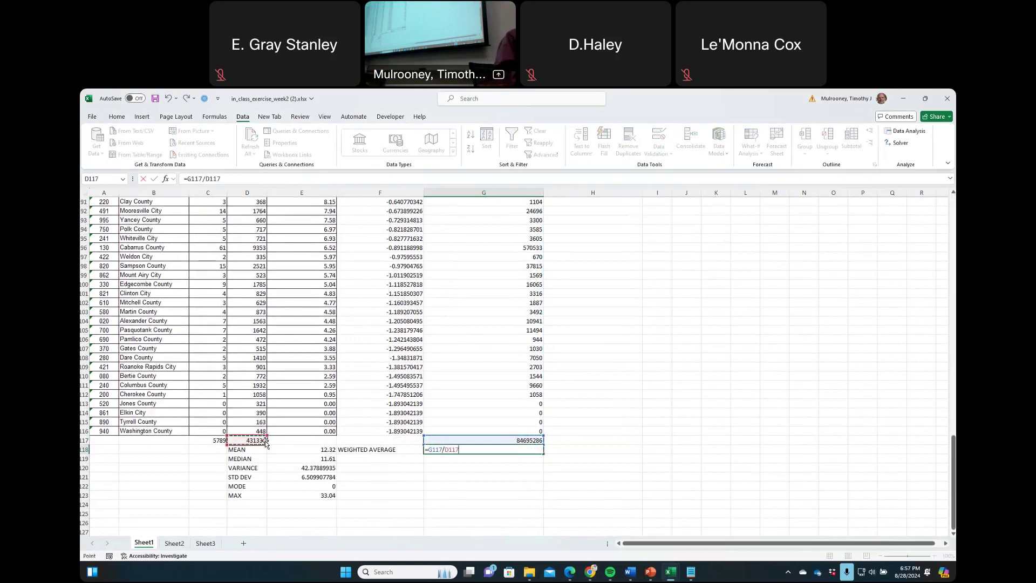
{"action": "key", "text": "Return"}
{"action": "key", "text": "Up"}
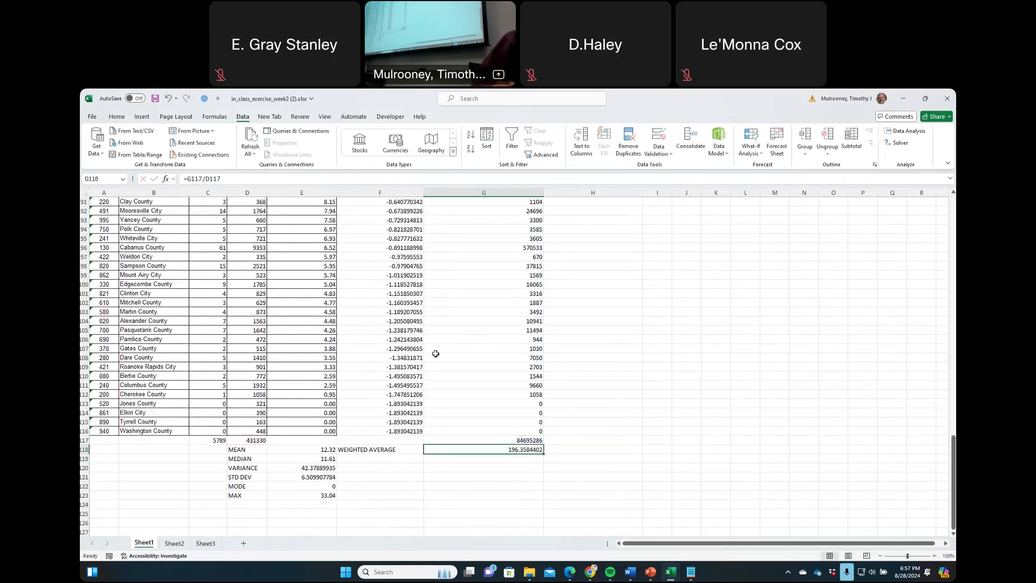
{"action": "left_click_drag", "start_coordinate": [189, 177], "coordinate": [276, 178]}
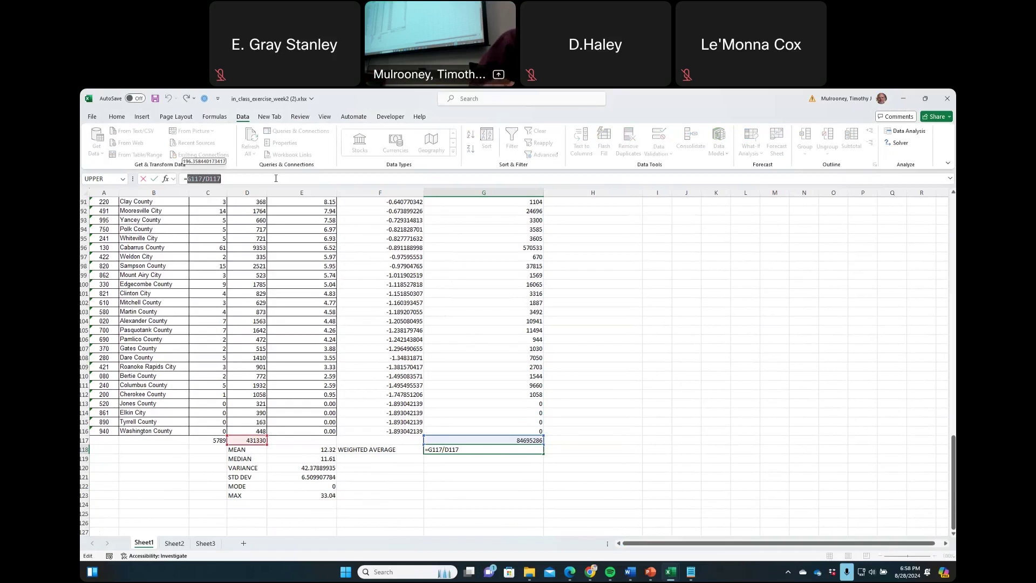
{"action": "left_click", "coordinate": [245, 339]}
{"action": "left_click", "coordinate": [528, 339]}
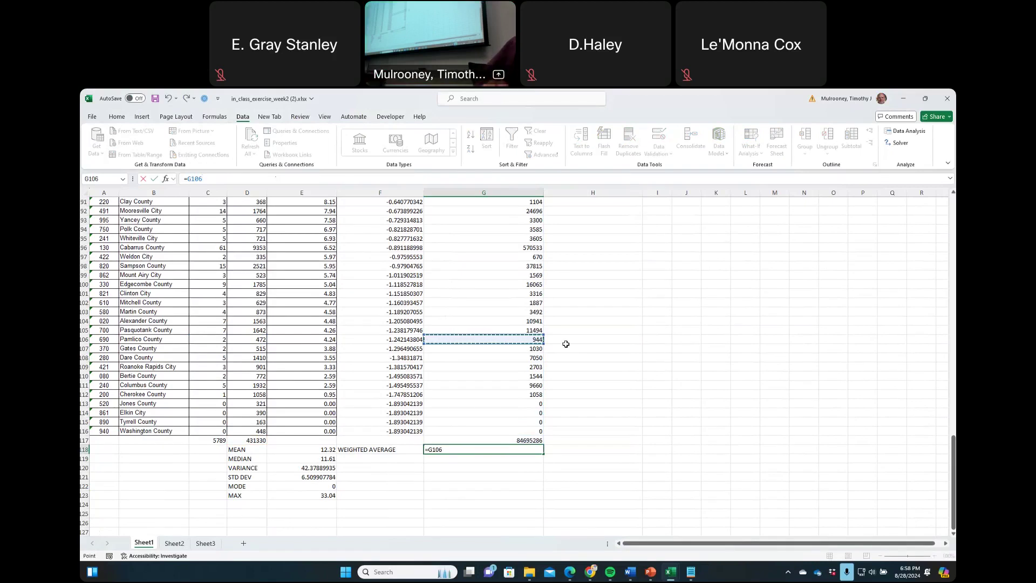
{"action": "left_click", "coordinate": [506, 437]}
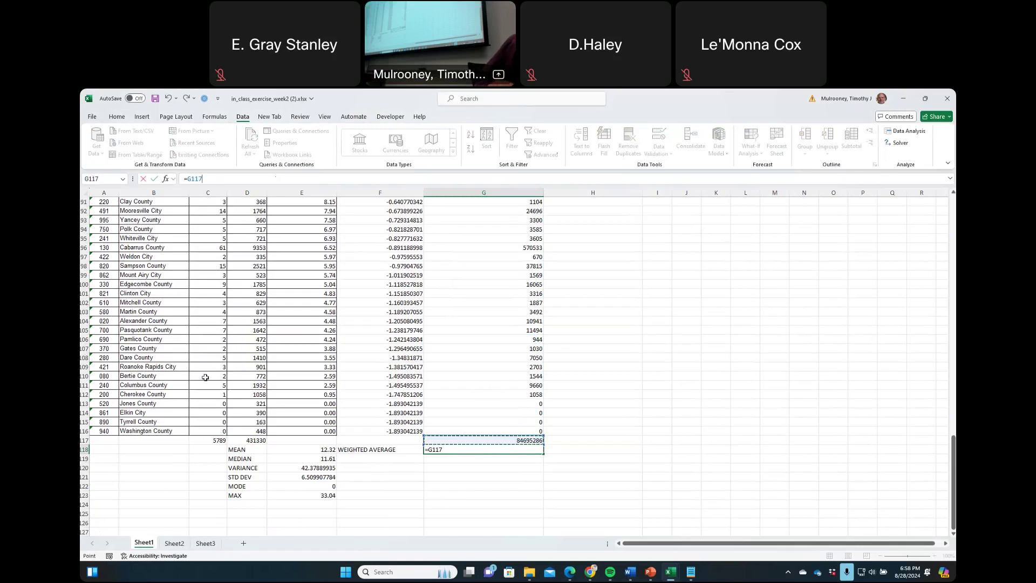
{"action": "scroll", "coordinate": [620, 302], "scroll_direction": "up", "scroll_amount": 12}
{"action": "scroll", "coordinate": [642, 279], "scroll_direction": "up", "scroll_amount": 15}
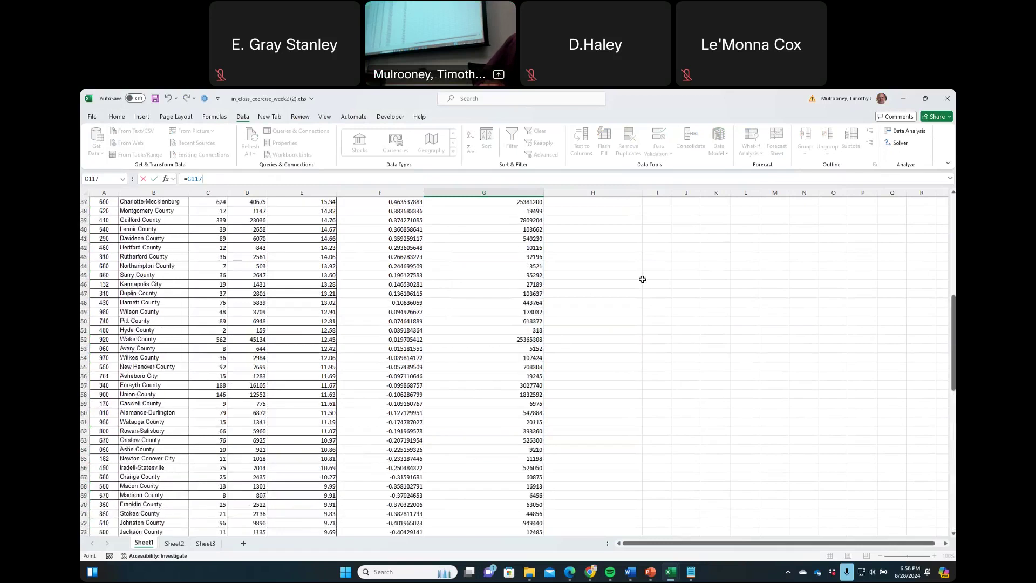
{"action": "left_click", "coordinate": [514, 451]}
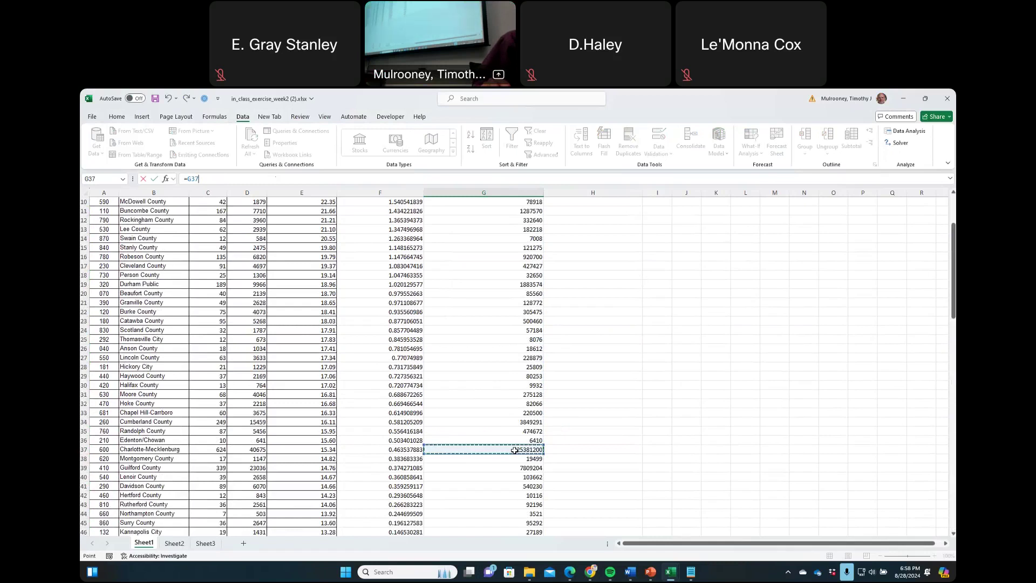
{"action": "key", "text": "Escape"}
Step: Clear the QP total and the weighted average from G117:G118
{"action": "left_click_drag", "start_coordinate": [522, 410], "coordinate": [522, 425]}
{"action": "key", "text": "Delete"}
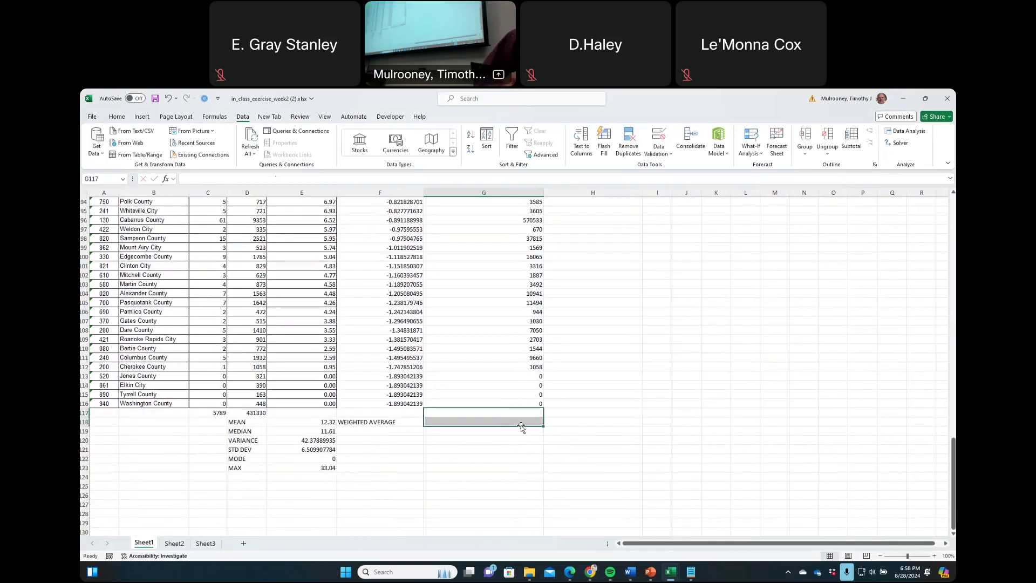
{"action": "left_click", "coordinate": [498, 422]}
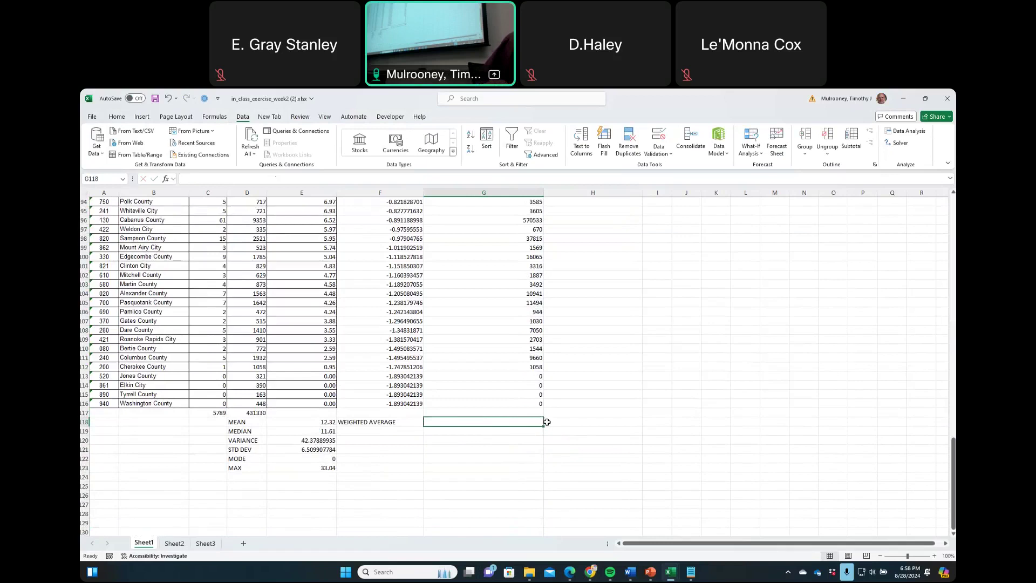
Step: Replace the QP formula in G2 with =D2*E2, multiplying ADM by crime rate, and fill it down to G116
{"action": "scroll", "coordinate": [578, 300], "scroll_direction": "up", "scroll_amount": 20}
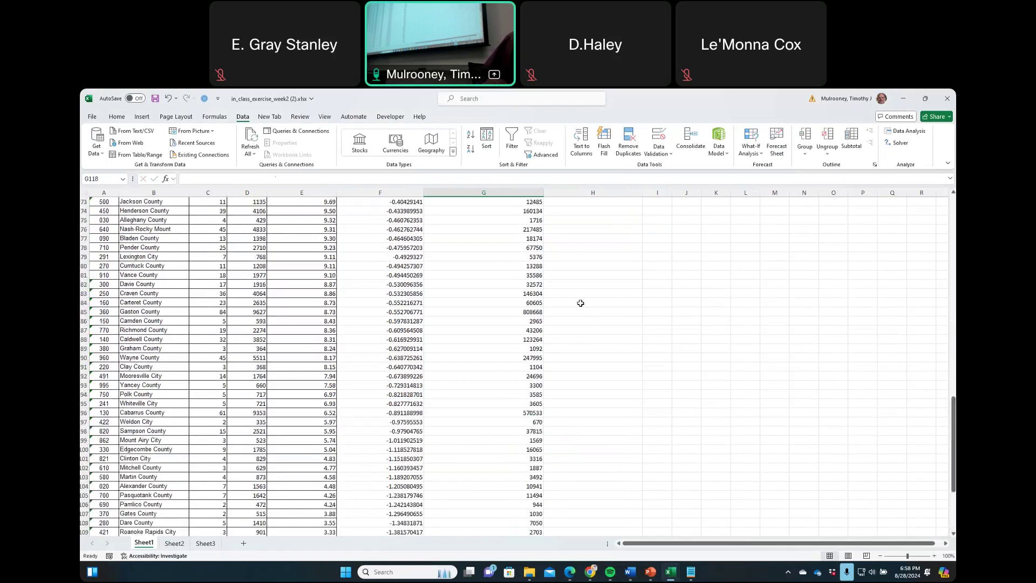
{"action": "scroll", "coordinate": [578, 248], "scroll_direction": "up", "scroll_amount": 8}
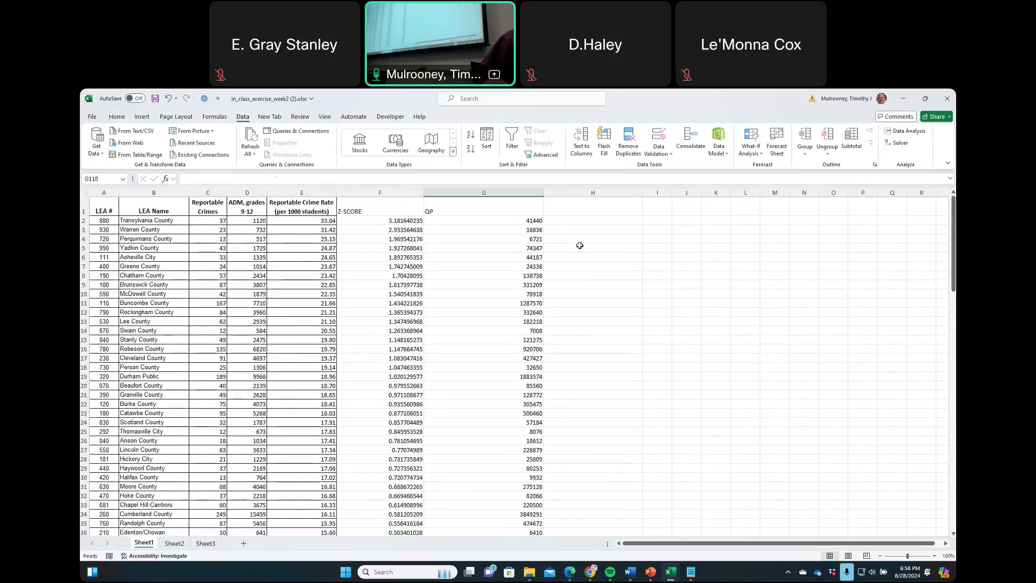
{"action": "left_click", "coordinate": [538, 220]}
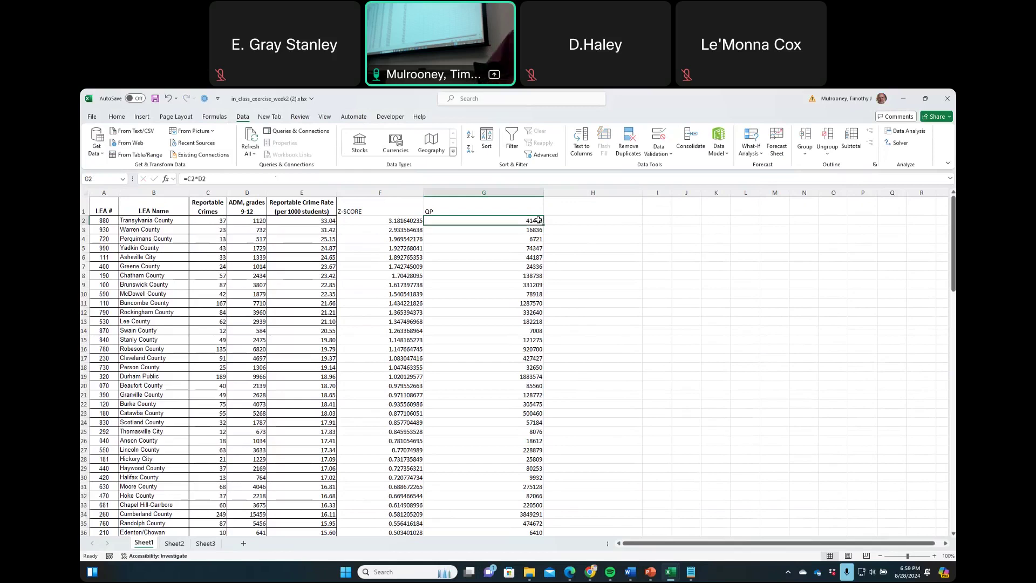
{"action": "left_click_drag", "start_coordinate": [186, 178], "coordinate": [260, 179]}
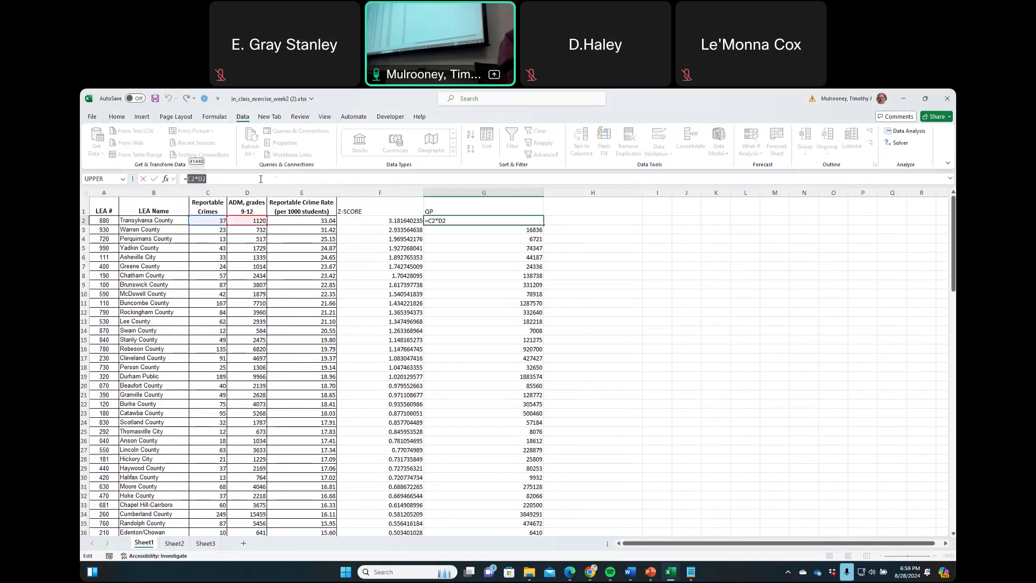
{"action": "key", "text": "BackSpace"}
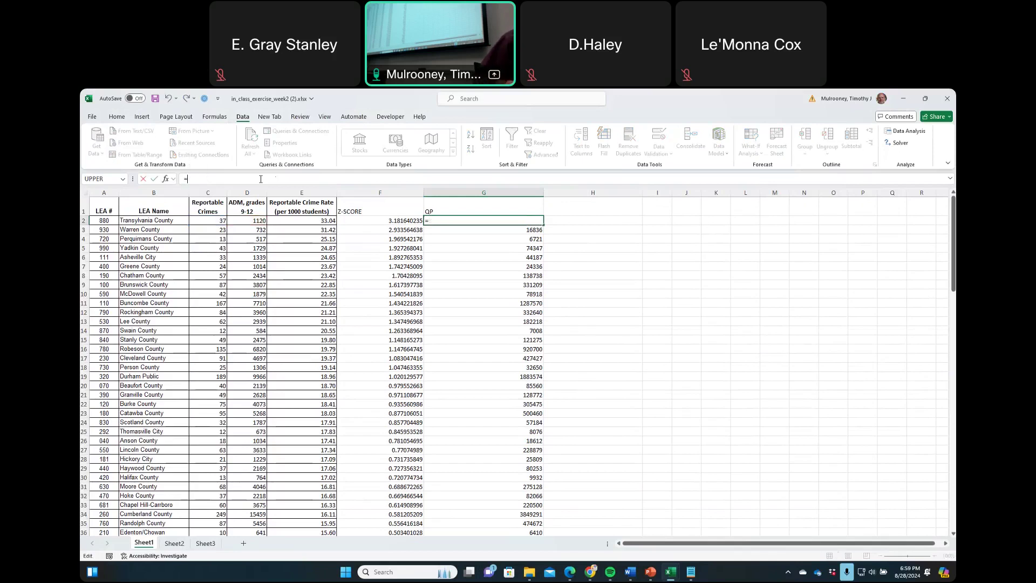
{"action": "left_click", "coordinate": [258, 221]}
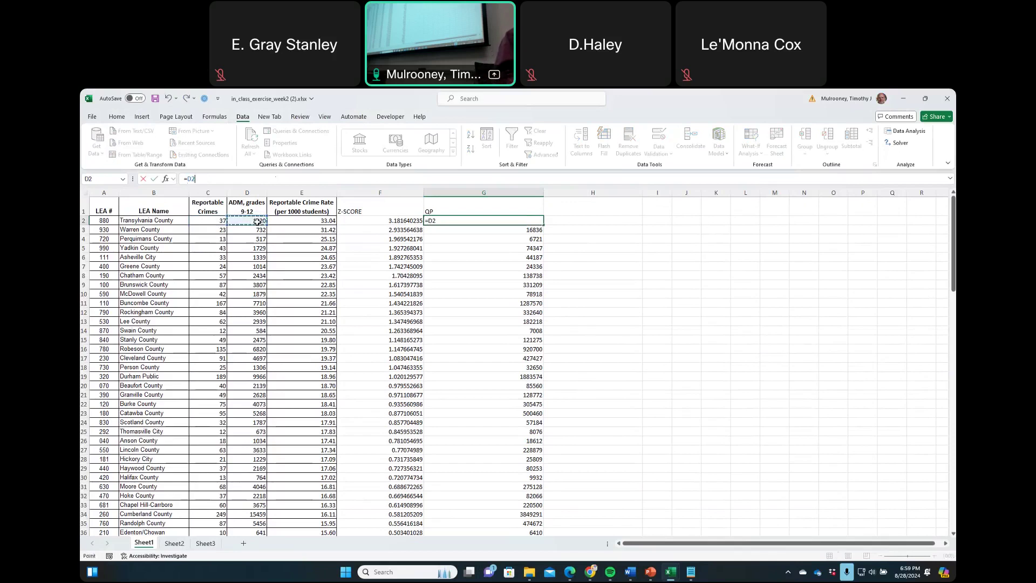
{"action": "type", "text": "*e"}
{"action": "type", "text": "E"}
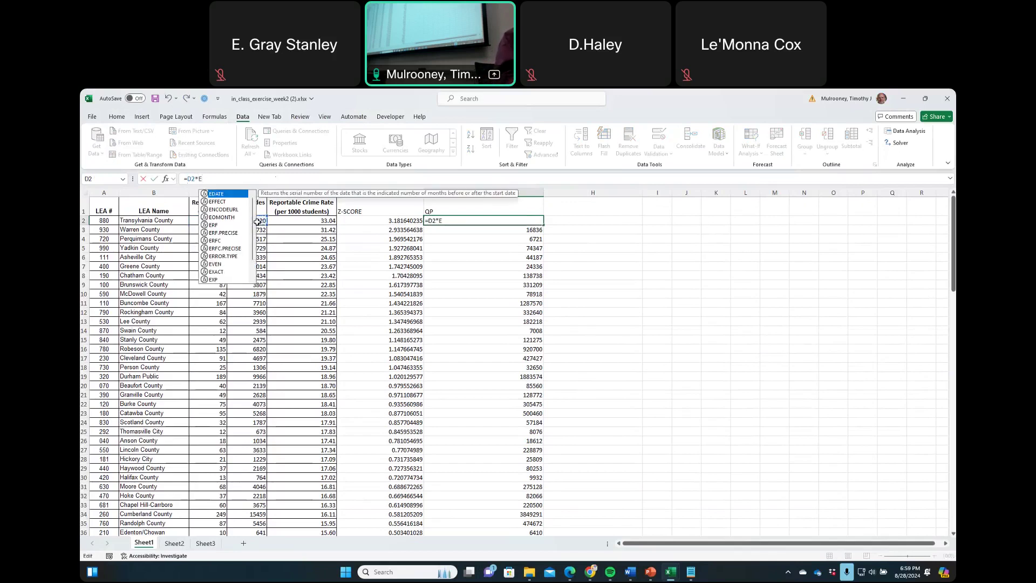
{"action": "type", "text": "2"}
{"action": "key", "text": "Return"}
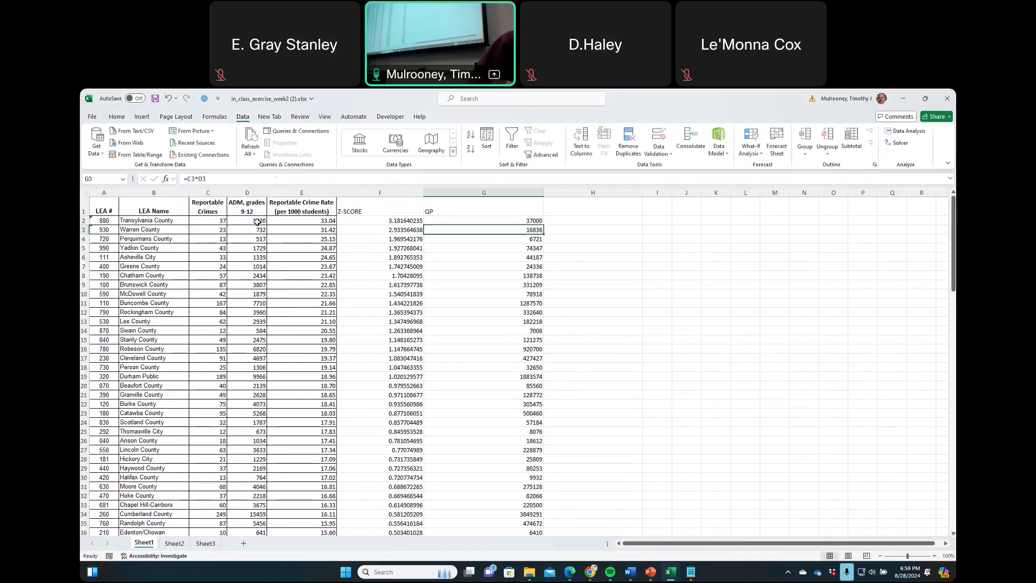
{"action": "key", "text": "Up"}
{"action": "left_click_drag", "start_coordinate": [546, 224], "coordinate": [509, 470]}
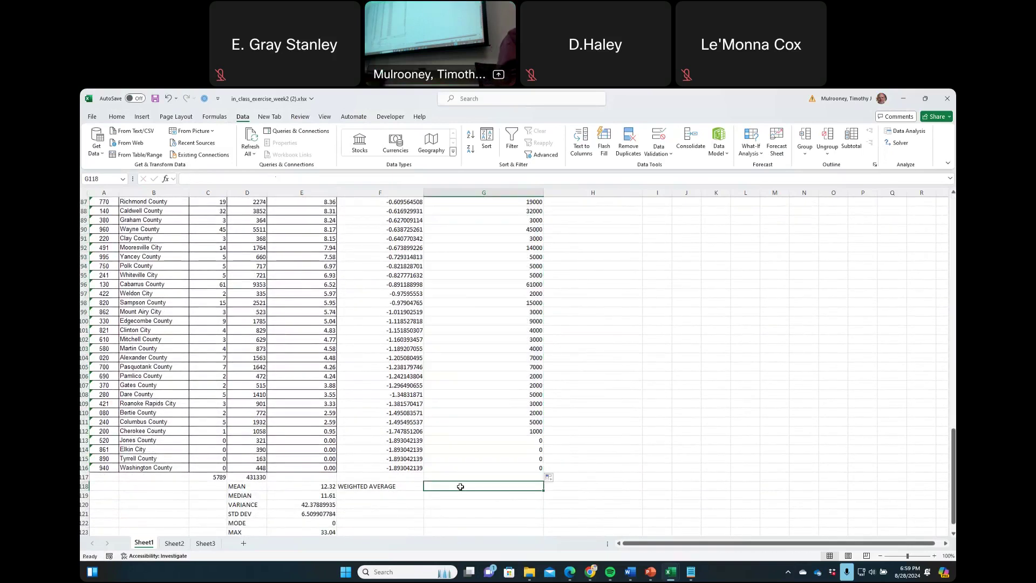
Step: Enter the weighted average in G118 as =SUM(G2:G116)/SUM(D2:D116), dividing the QP sum by the ADM sum
{"action": "type", "text": "=("}
{"action": "key", "text": "BackSpace"}
{"action": "type", "text": "SUM("}
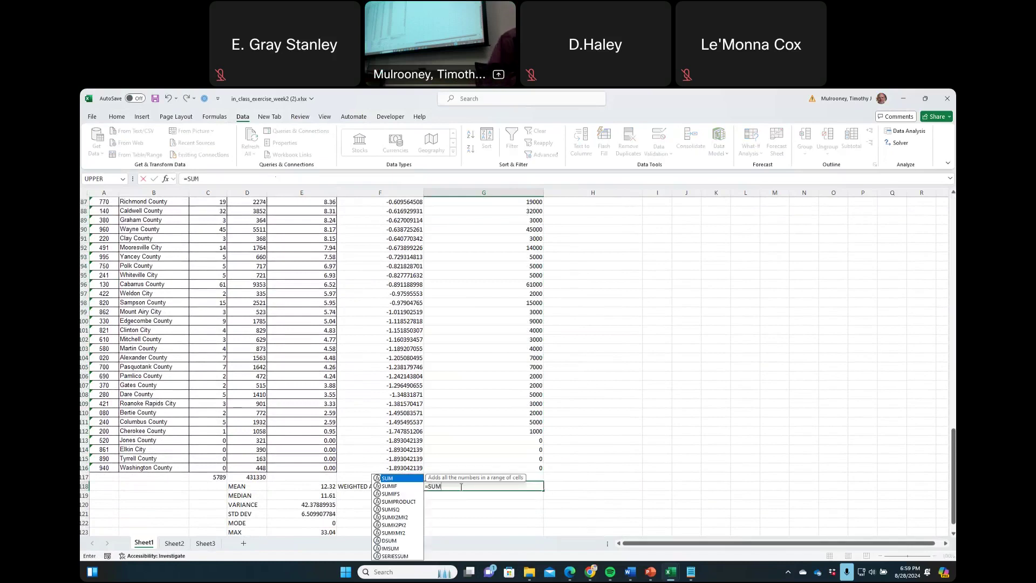
{"action": "left_click_drag", "start_coordinate": [531, 467], "coordinate": [478, 222]}
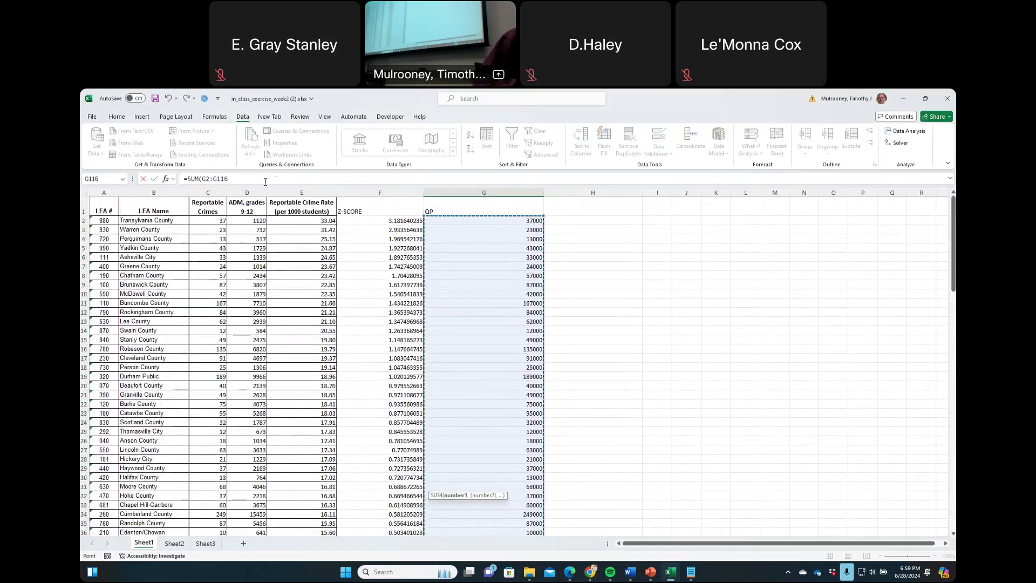
{"action": "left_click", "coordinate": [265, 179]}
{"action": "type", "text": ")/SUM("}
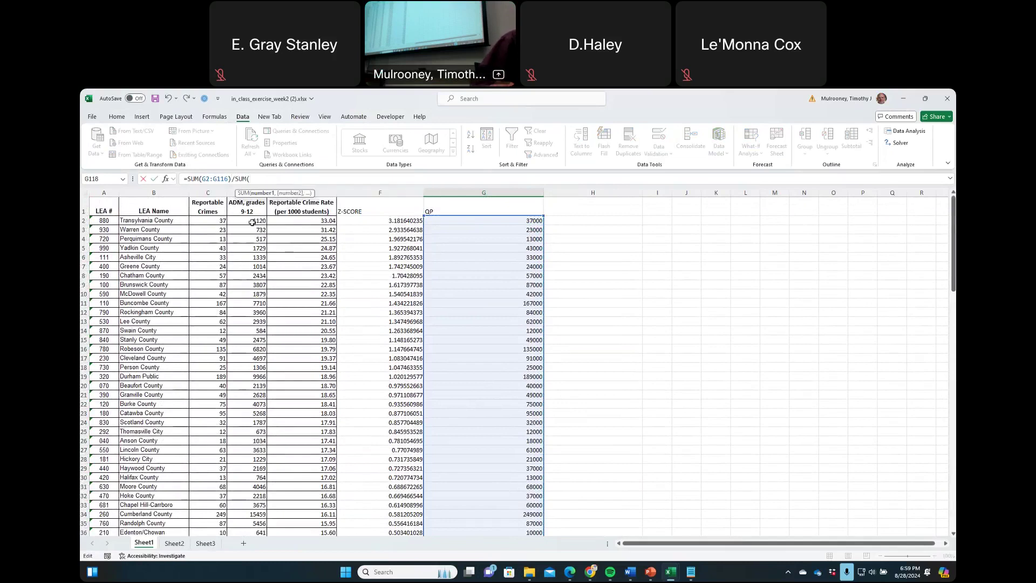
{"action": "left_click_drag", "start_coordinate": [252, 222], "coordinate": [254, 478]}
{"action": "type", "text": ")"}
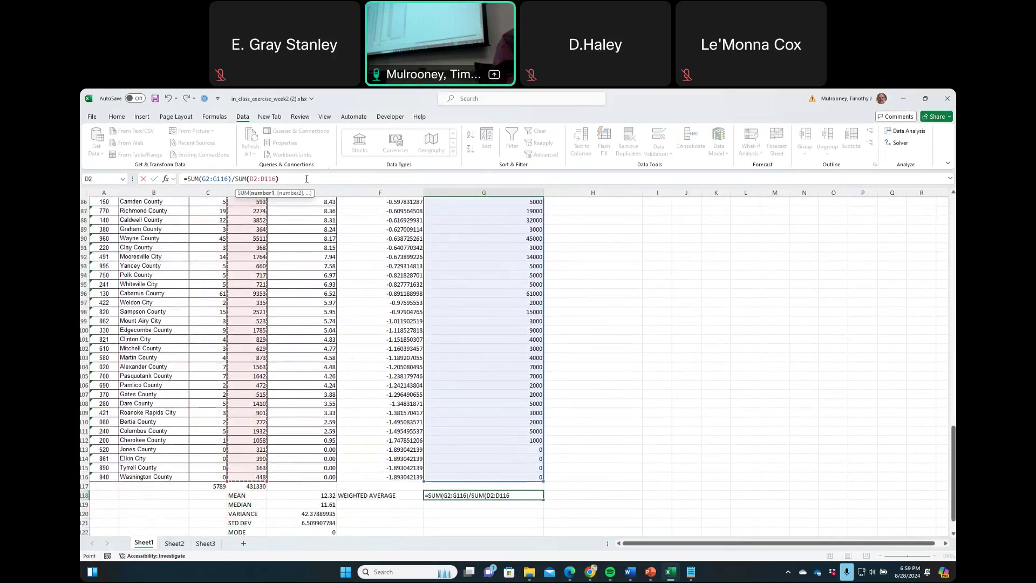
{"action": "key", "text": "Return"}
{"action": "key", "text": "Up"}
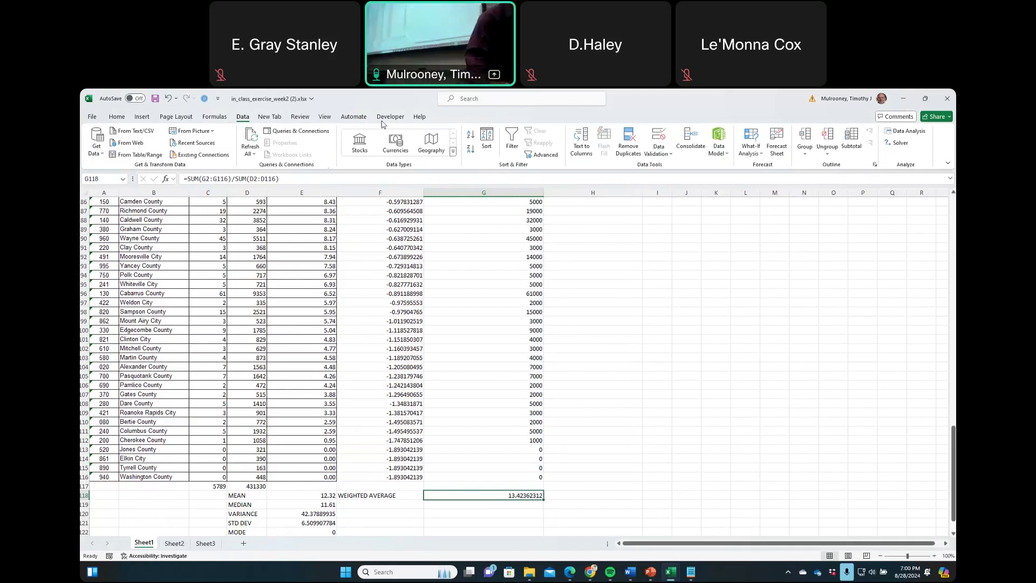
Step: Check the QP formulas in G87 and G2 and the crime rate in E2 that feeds the product
{"action": "left_click", "coordinate": [514, 210]}
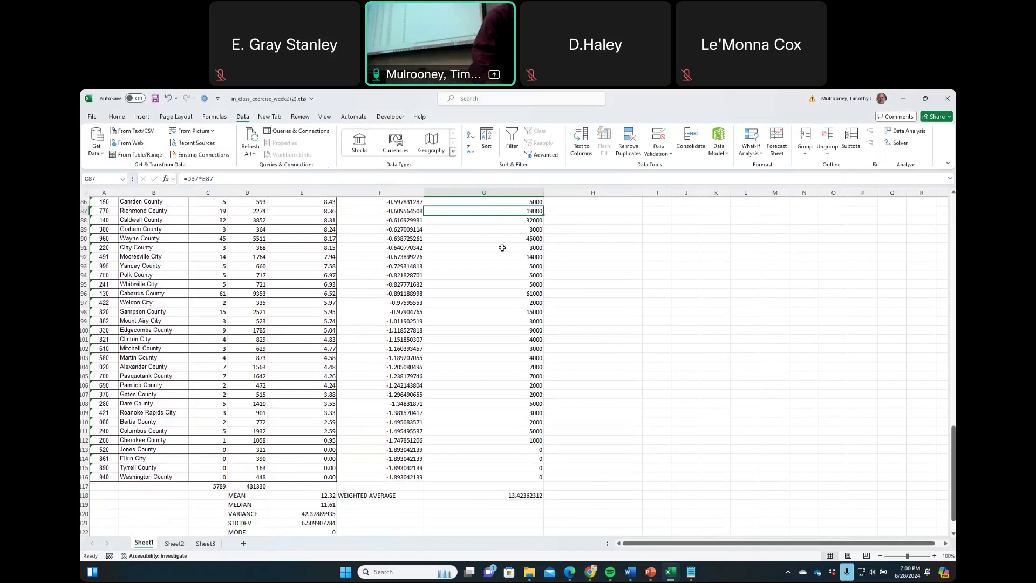
{"action": "scroll", "coordinate": [500, 245], "scroll_direction": "up", "scroll_amount": 20}
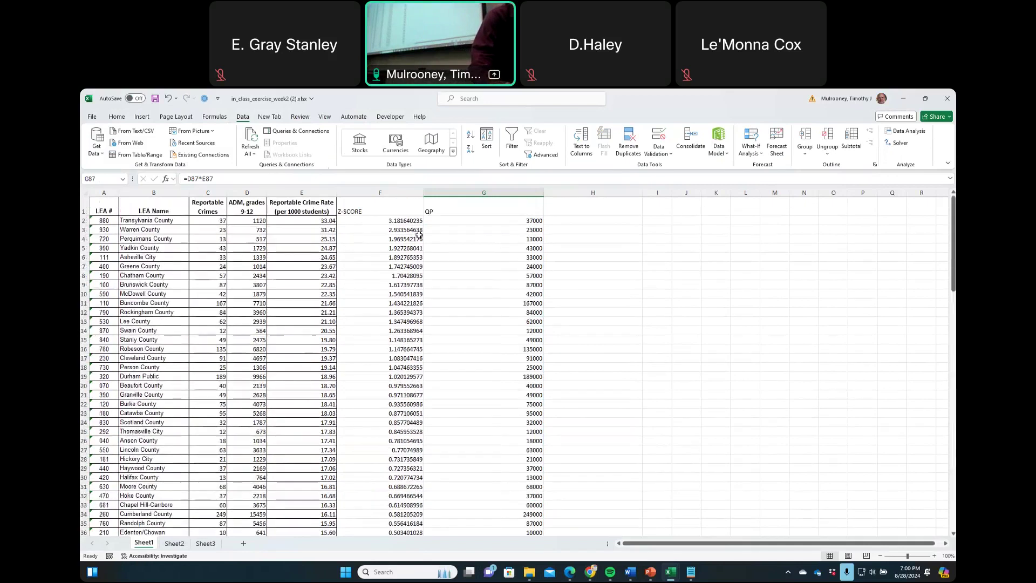
{"action": "left_click", "coordinate": [303, 221]}
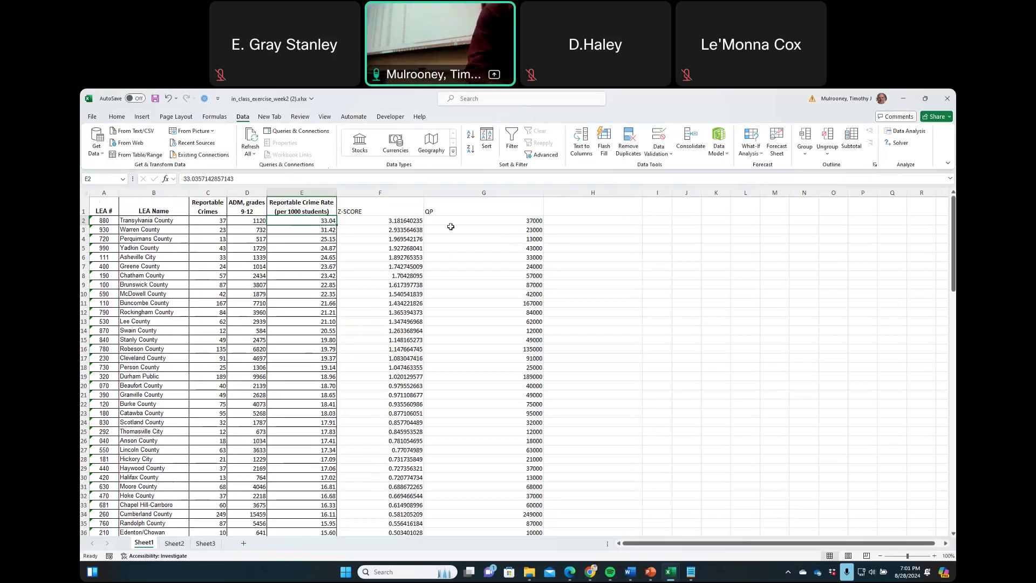
{"action": "left_click", "coordinate": [487, 220]}
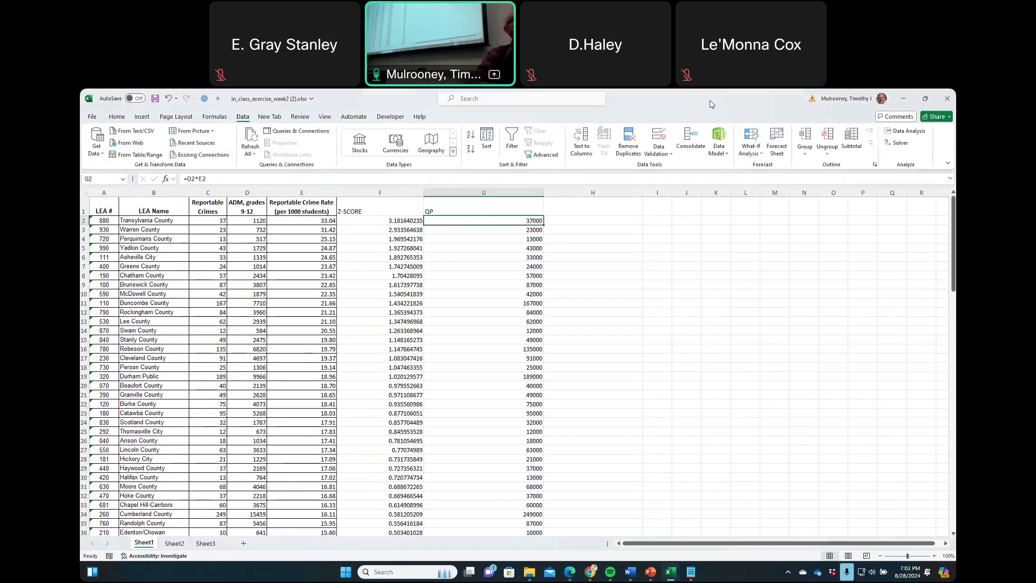
Step: Review the QP column down to its end and examine the weighted average formula in G118
{"action": "left_click_drag", "start_coordinate": [710, 104], "coordinate": [618, 163]}
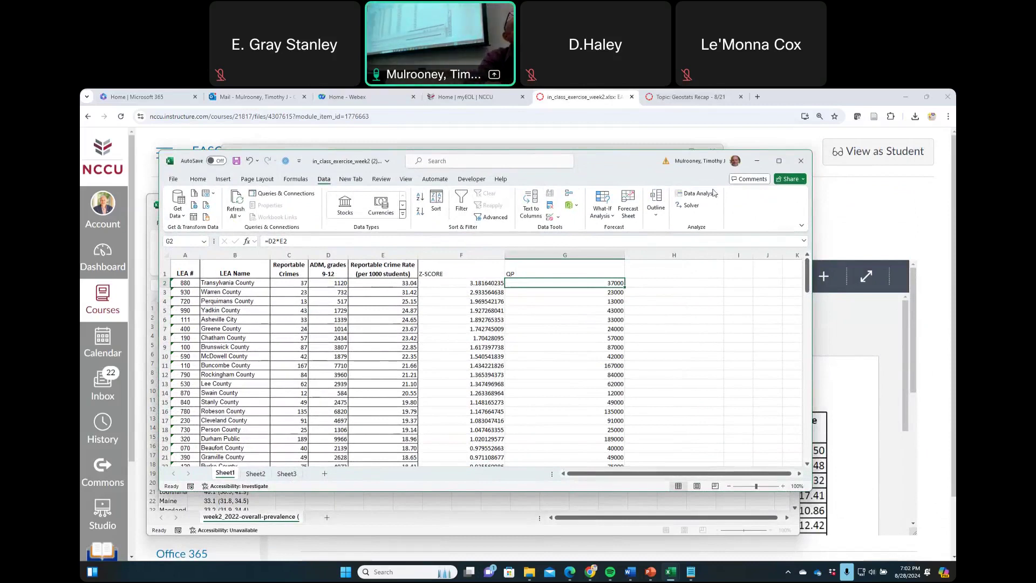
{"action": "left_click", "coordinate": [778, 160]}
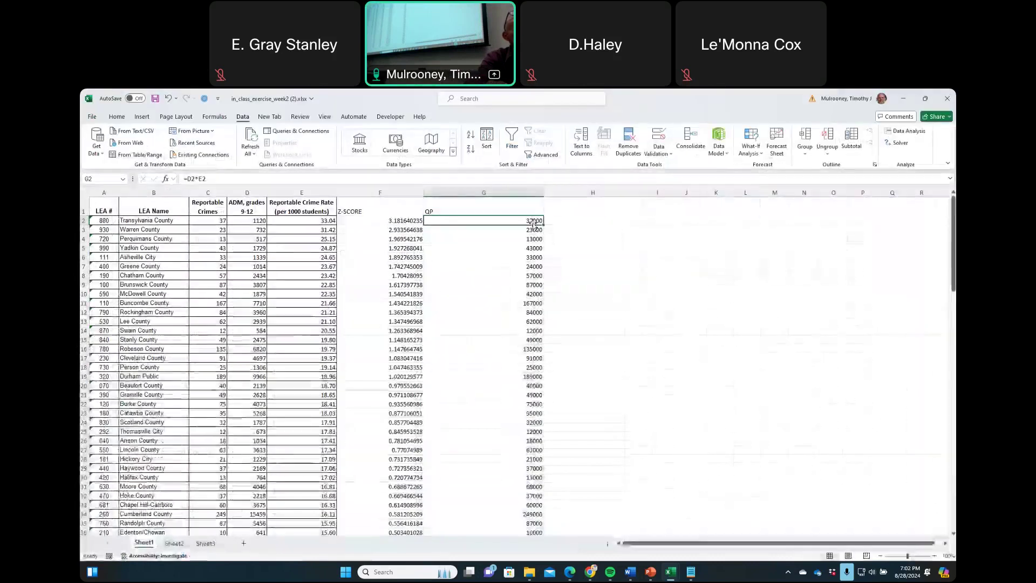
{"action": "scroll", "coordinate": [566, 306], "scroll_direction": "down", "scroll_amount": 3}
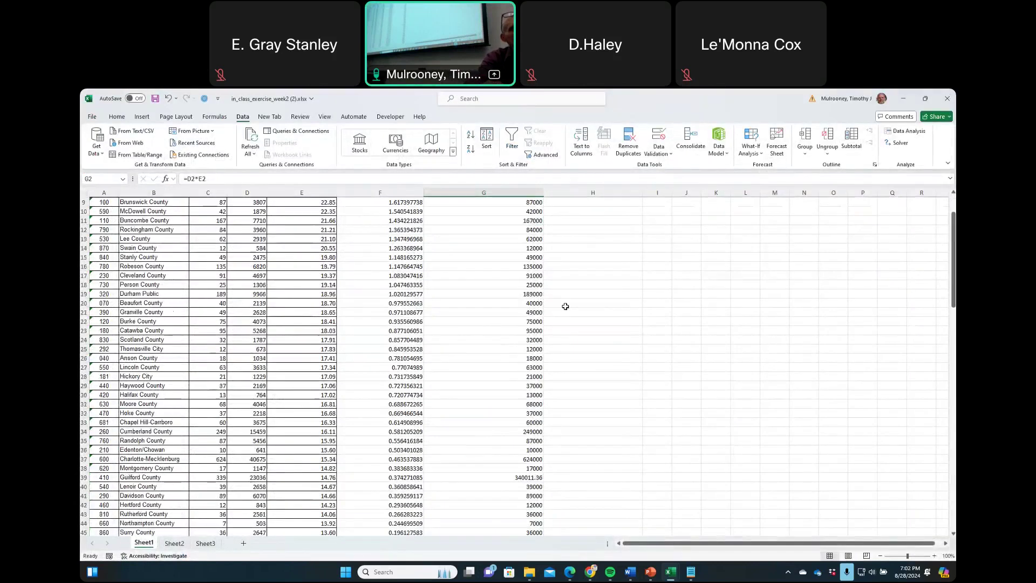
{"action": "scroll", "coordinate": [566, 306], "scroll_direction": "down", "scroll_amount": 2}
{"action": "scroll", "coordinate": [565, 307], "scroll_direction": "down", "scroll_amount": 20}
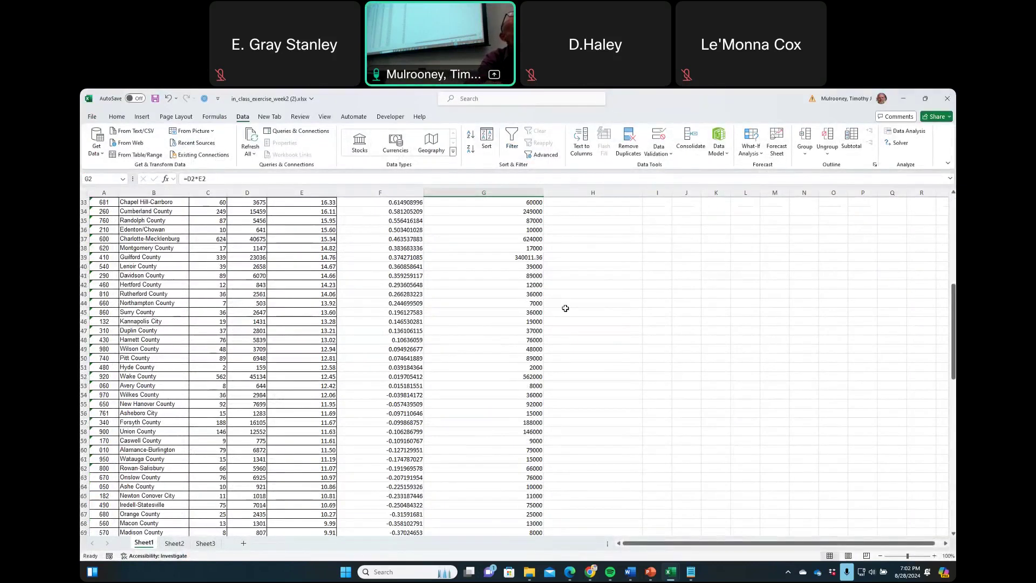
{"action": "left_click", "coordinate": [523, 349]}
{"action": "left_click", "coordinate": [525, 330]}
{"action": "left_click", "coordinate": [523, 349]}
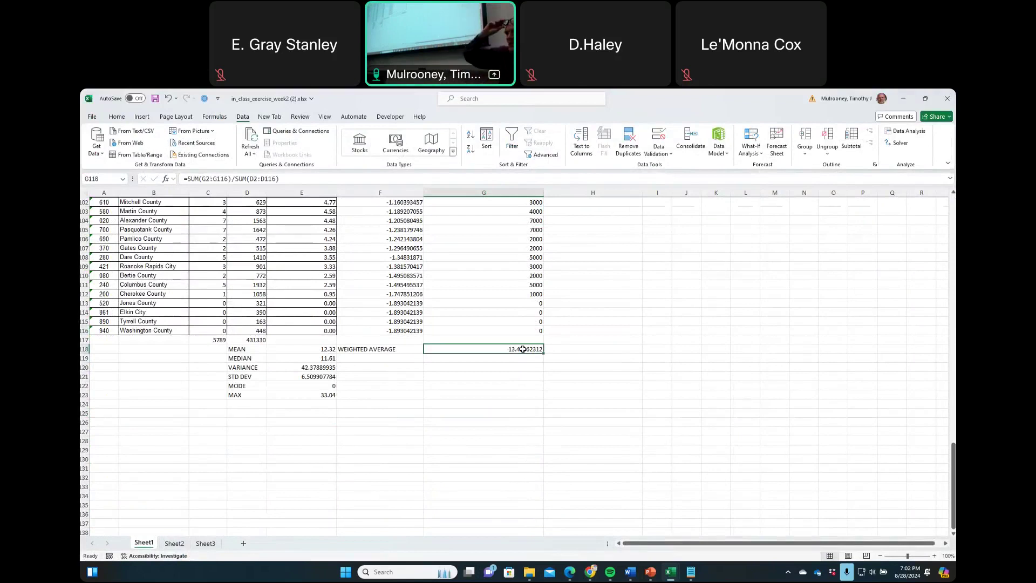
{"action": "left_click_drag", "start_coordinate": [279, 179], "coordinate": [187, 179]}
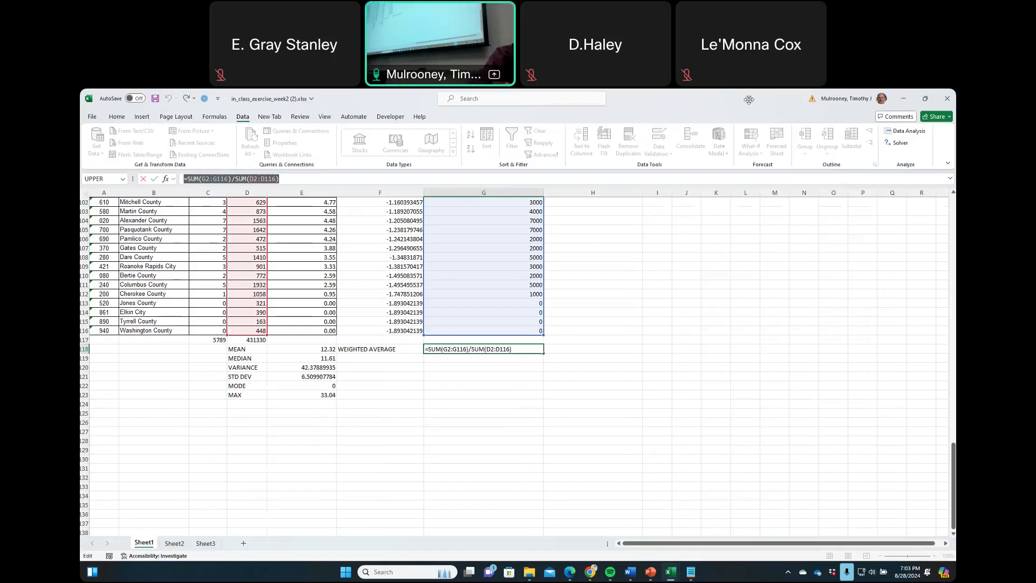
Step: Minimize both Excel workbooks, switch to the Canvas course modules in the browser, and look through the Week 2 materials
{"action": "left_click", "coordinate": [905, 101]}
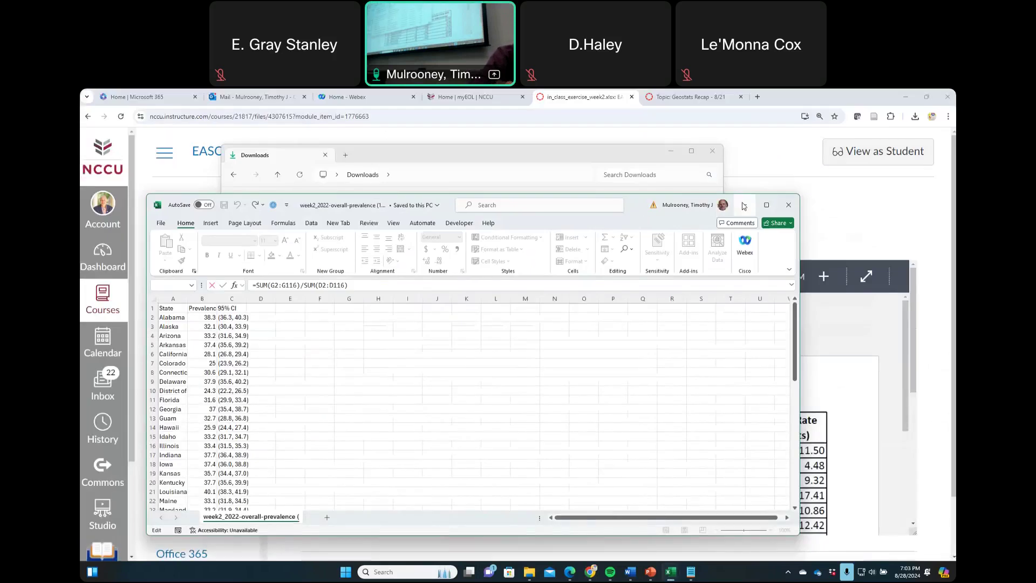
{"action": "left_click", "coordinate": [745, 206]}
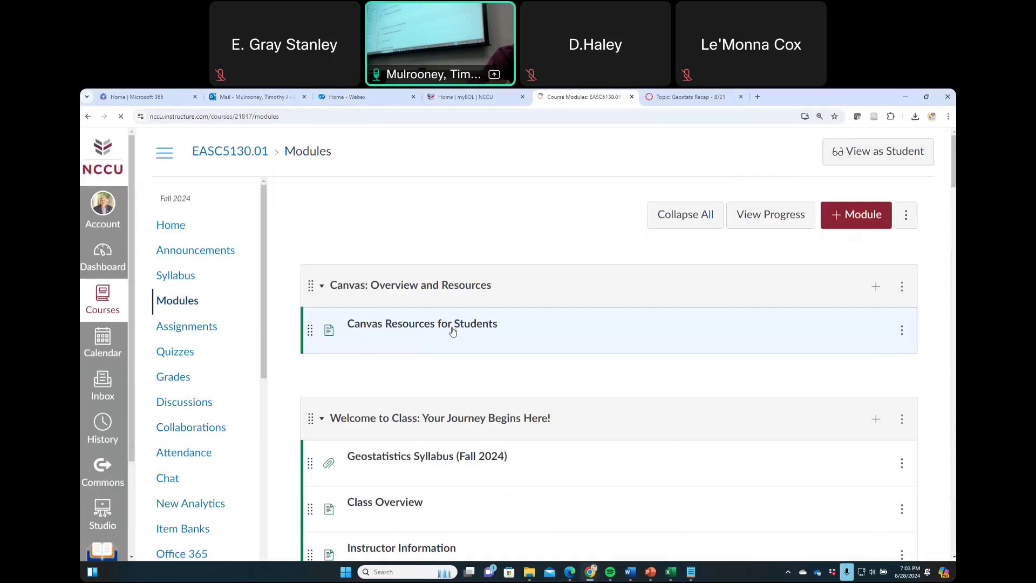
{"action": "scroll", "coordinate": [513, 328], "scroll_direction": "down", "scroll_amount": 15}
{"action": "scroll", "coordinate": [449, 336], "scroll_direction": "down", "scroll_amount": 12}
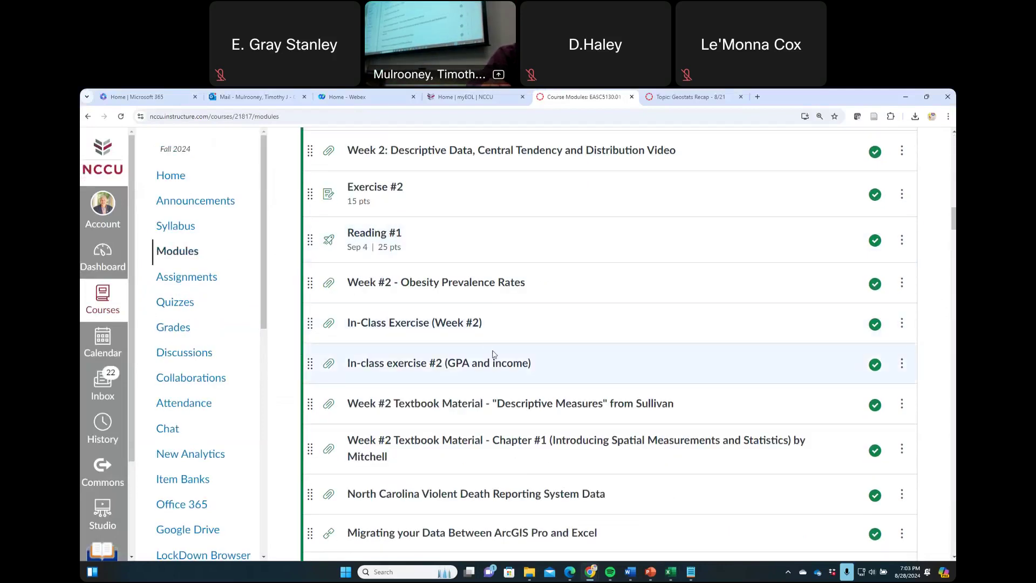
{"action": "scroll", "coordinate": [501, 354], "scroll_direction": "down", "scroll_amount": 1}
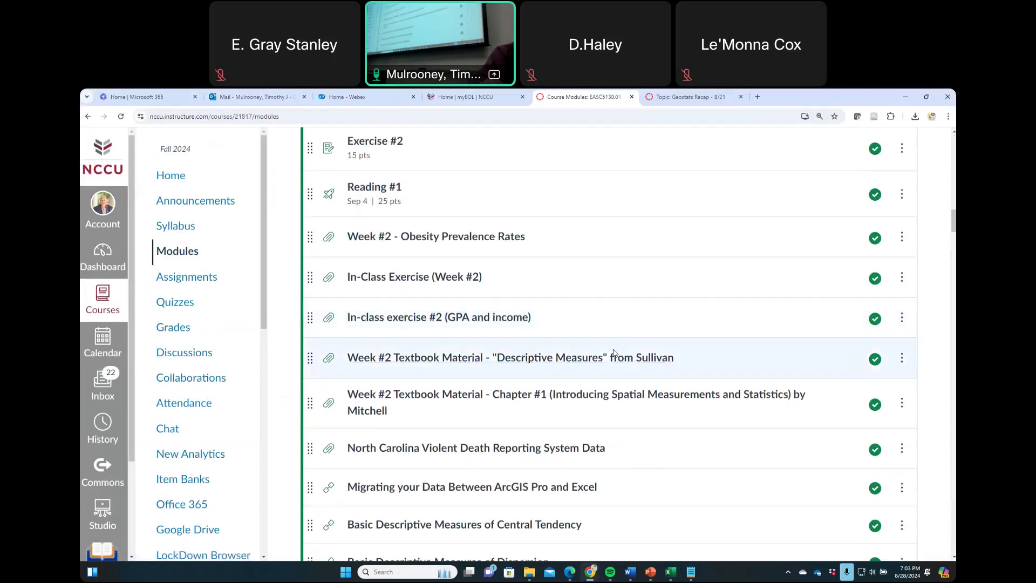
{"action": "scroll", "coordinate": [631, 362], "scroll_direction": "down", "scroll_amount": 1}
{"action": "scroll", "coordinate": [638, 365], "scroll_direction": "down", "scroll_amount": 1}
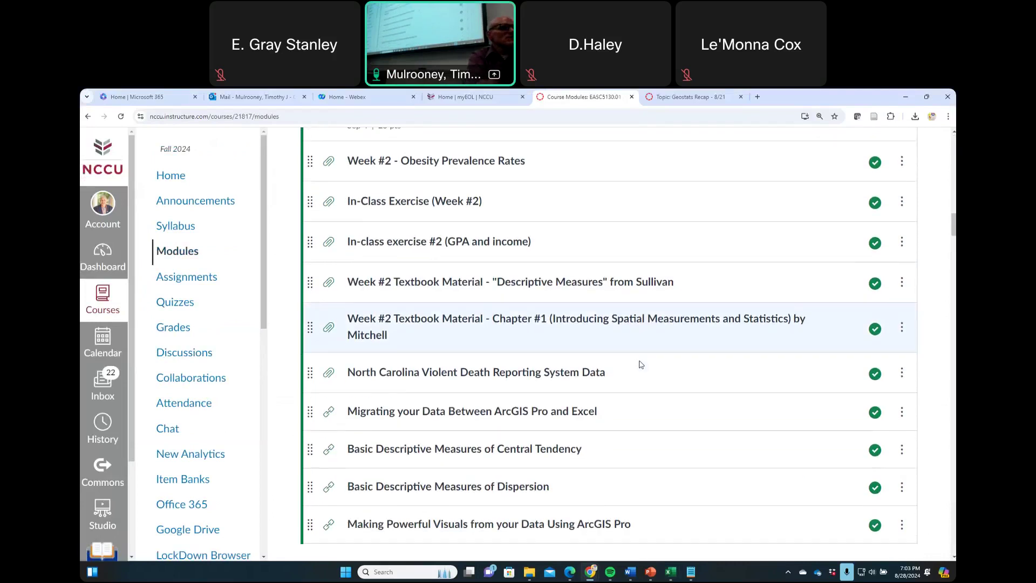